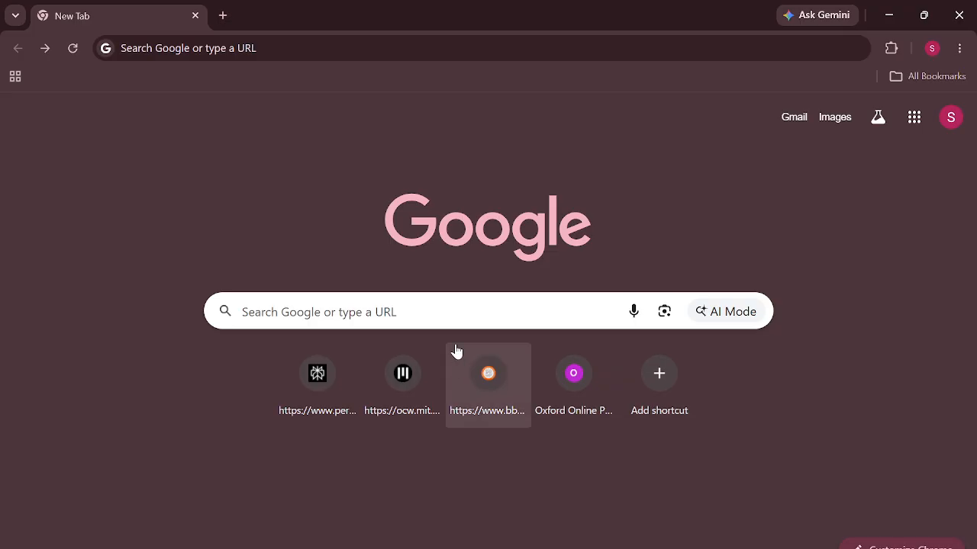
Search the web for "google form", open Google Forms from the results and create a blank form.
click(402, 310)
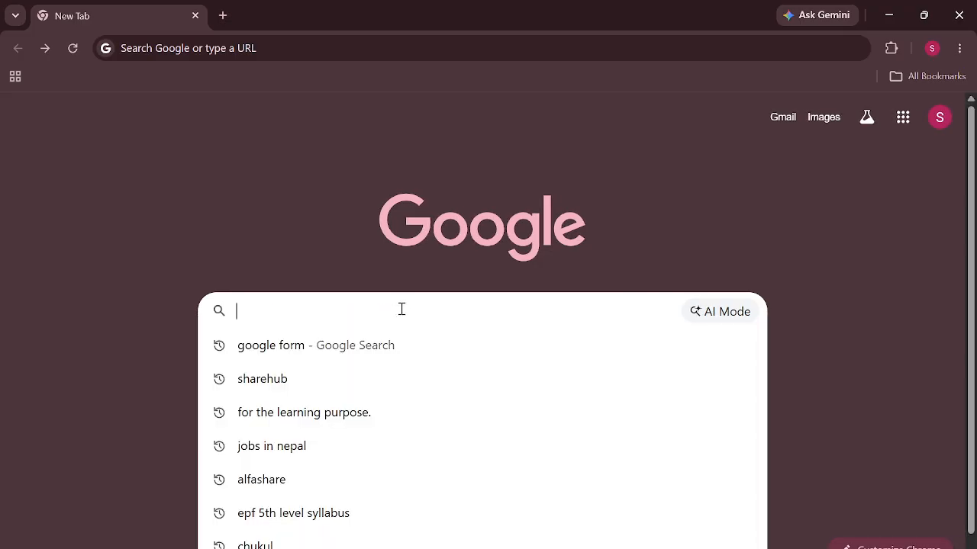
key(Down)
key(Return)
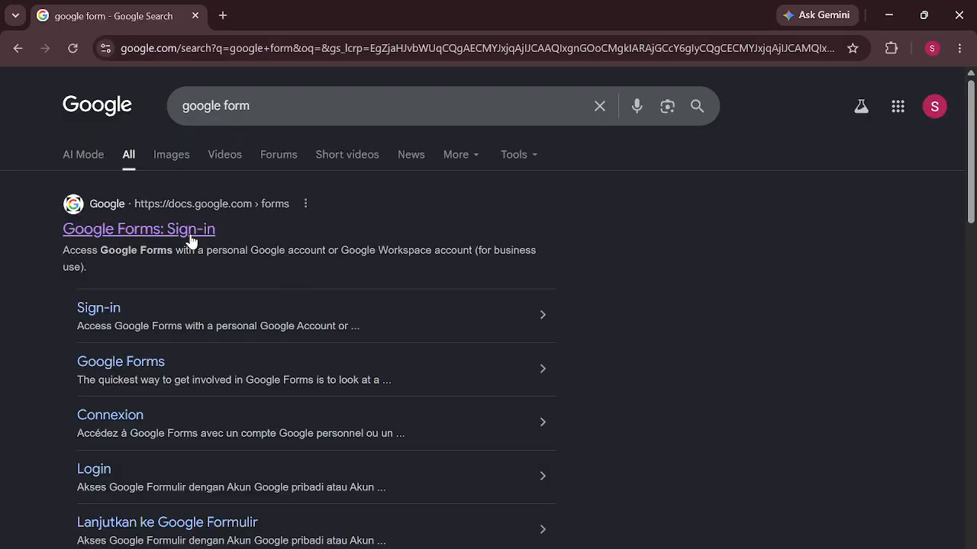
click(166, 236)
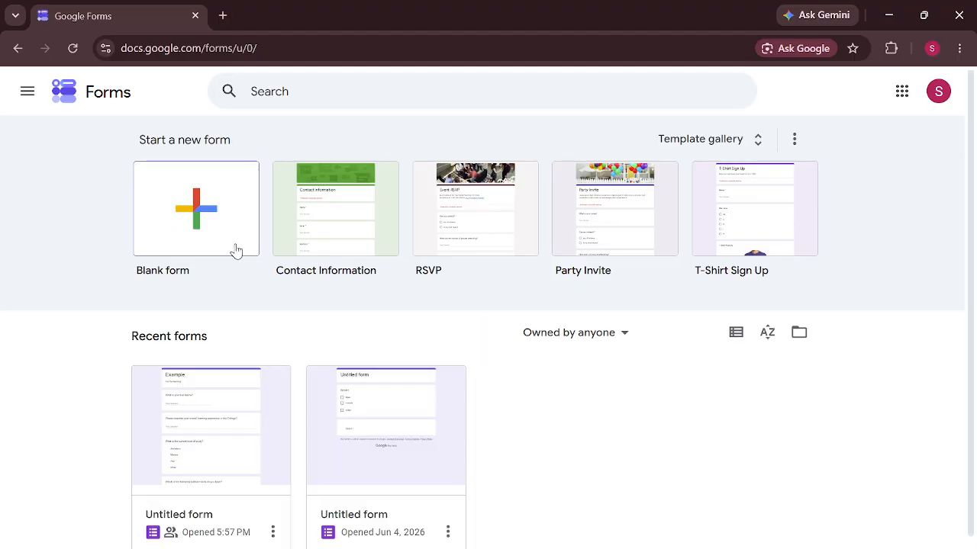
click(189, 219)
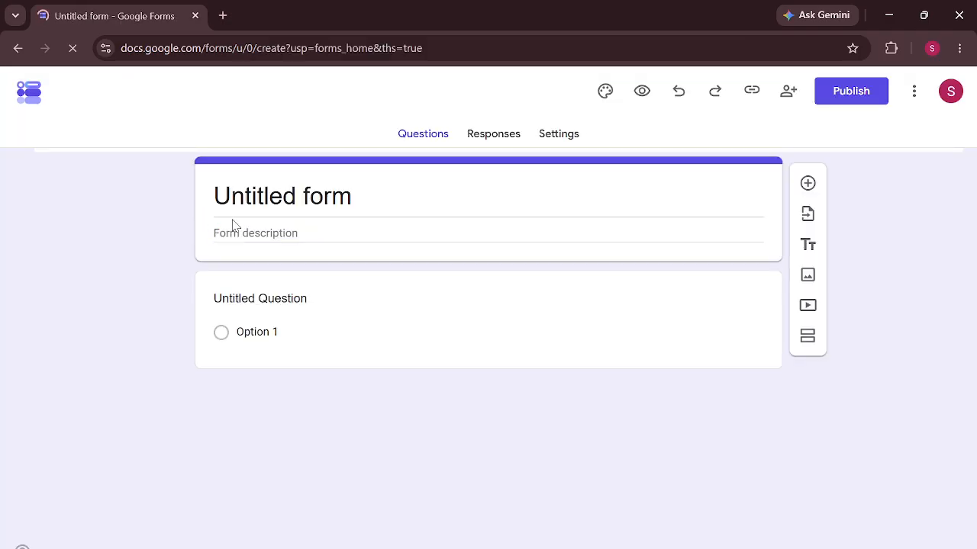
Replace the form's default title with "Example".
click(387, 193)
key(BackSpace)
key(BackSpace)
key(BackSpace)
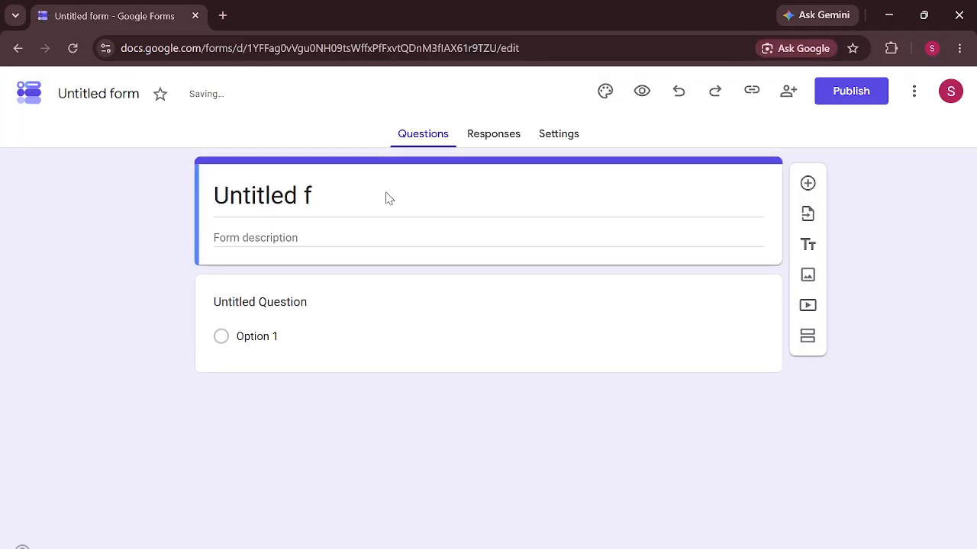
click(334, 197)
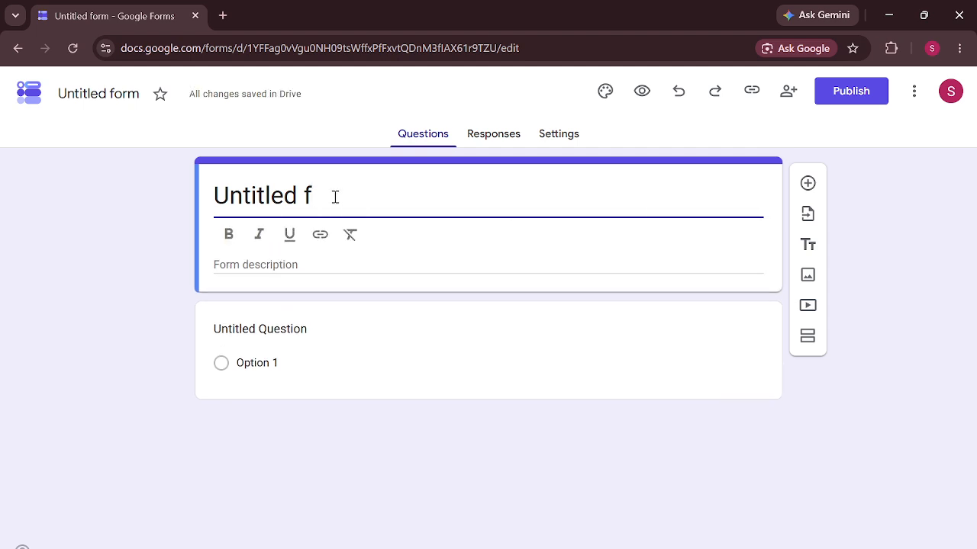
key(BackSpace)
key(BackSpace)
key(BackSpace)
key(BackSpace)
key(BackSpace)
key(BackSpace)
key(BackSpace)
key(BackSpace)
key(BackSpace)
key(BackSpace)
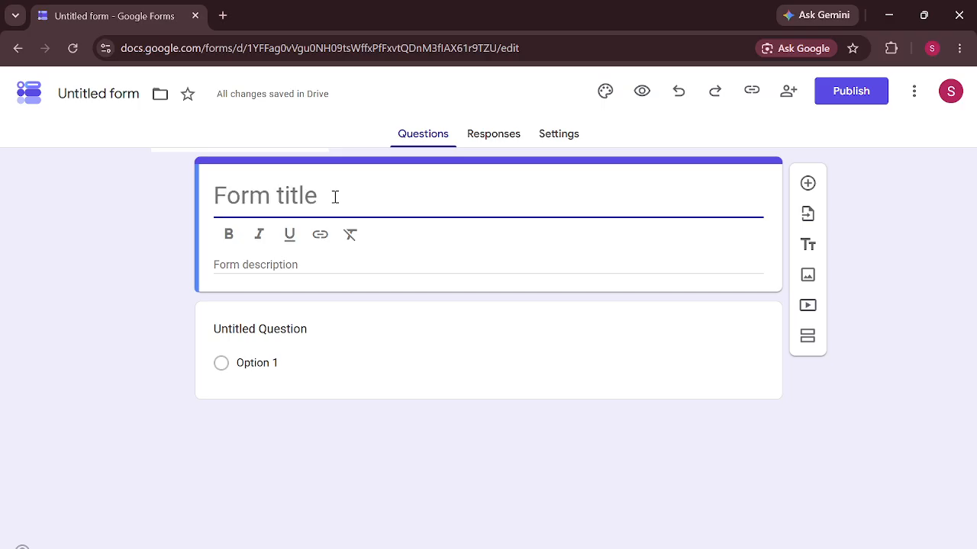
text(Ex)
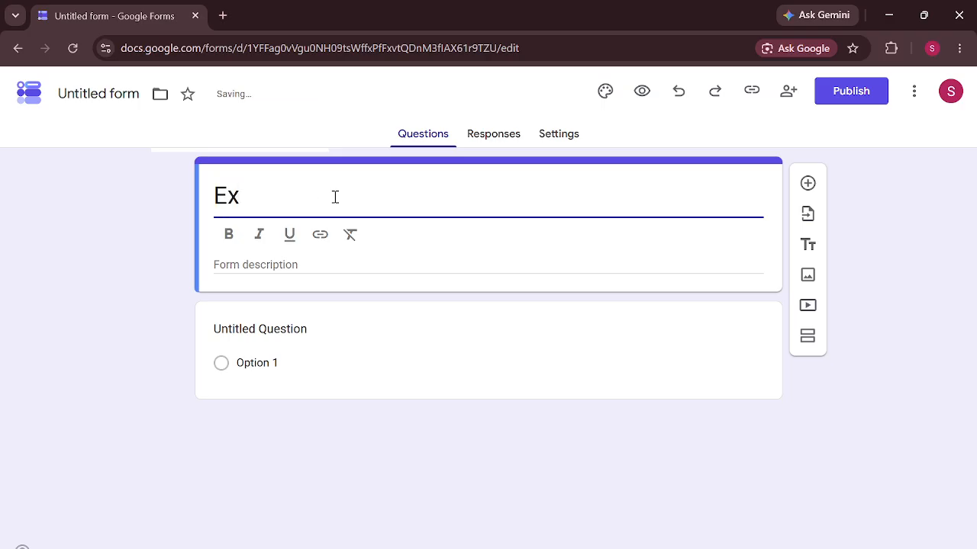
text(apl)
key(BackSpace)
key(BackSpace)
key(BackSpace)
key(BackSpace)
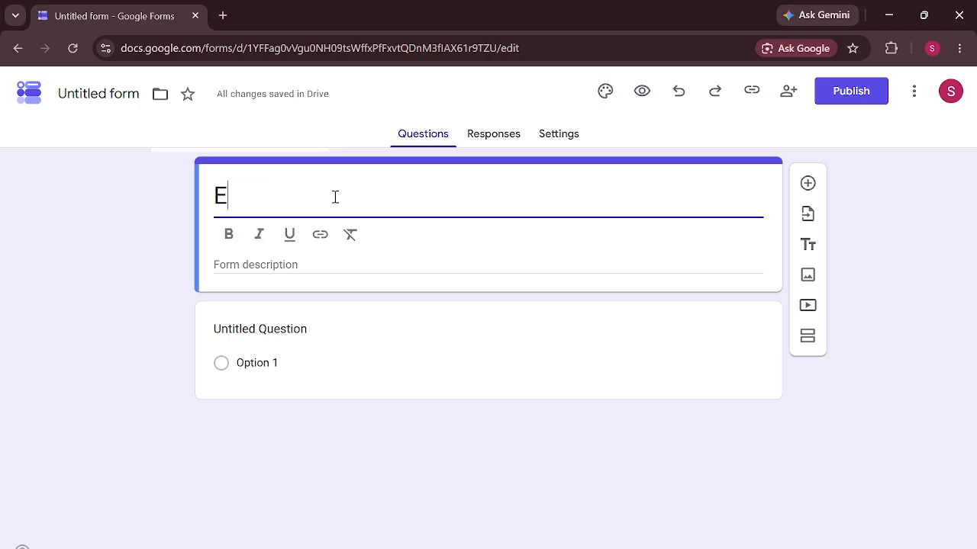
text(xample)
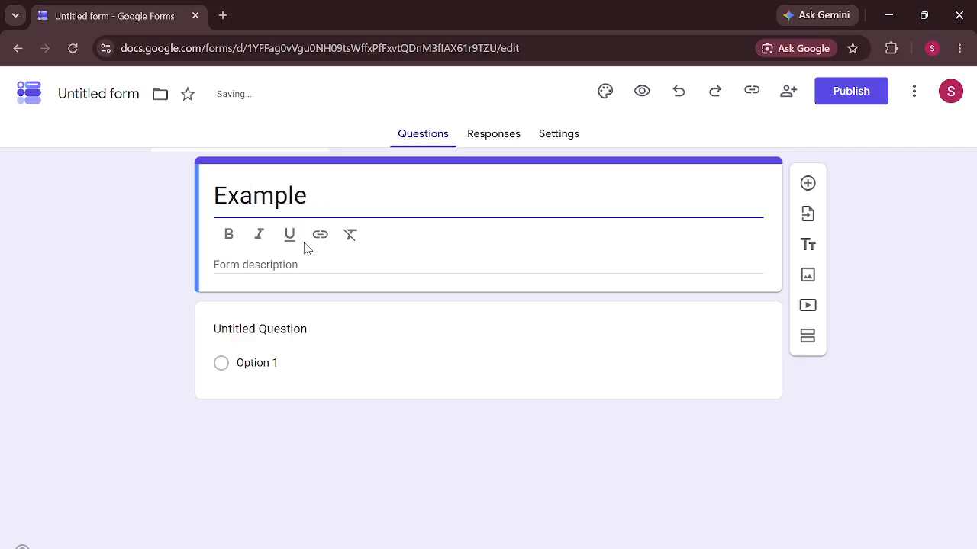
Enter "For the learning purpose." as the form description.
click(290, 264)
text(For the)
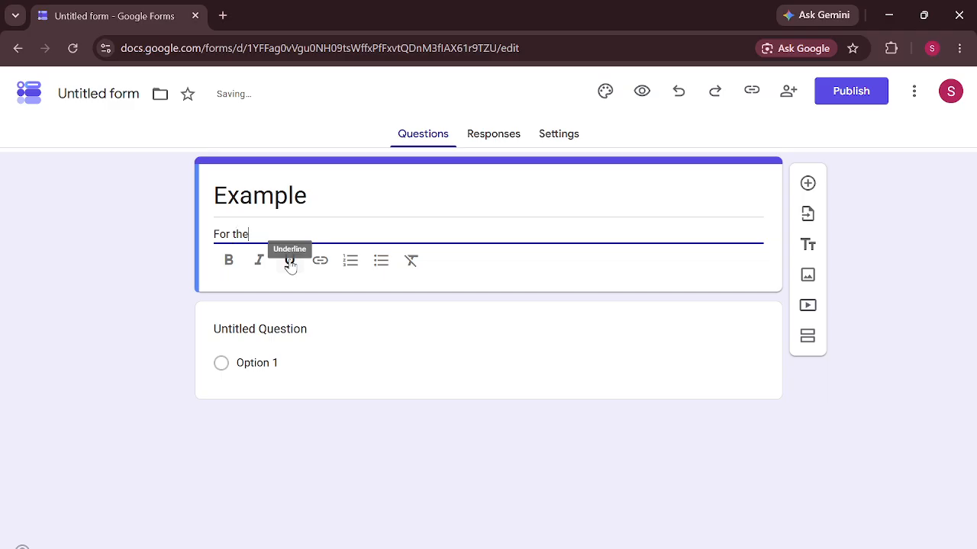
text( learning purpose.)
Make the first question a Short answer type and word it "What is your Full Name?".
click(338, 312)
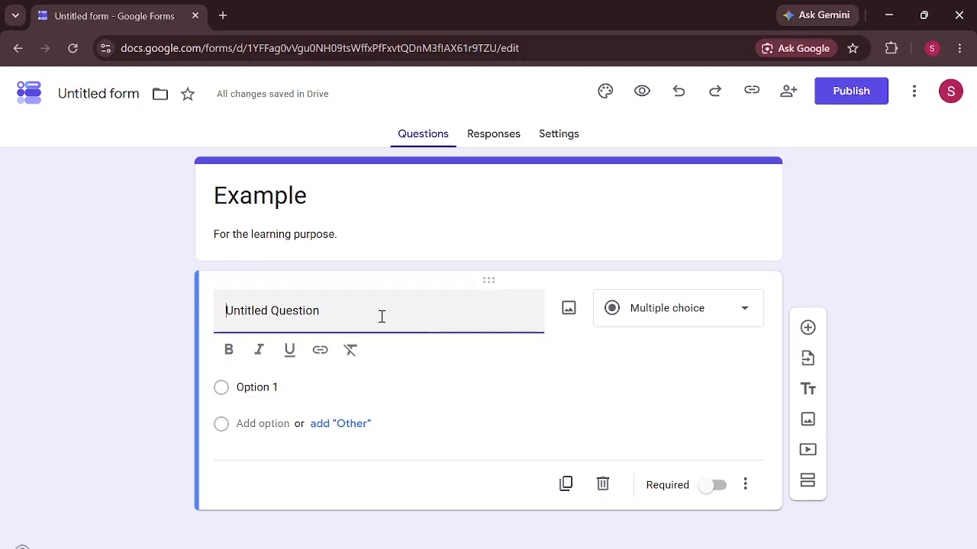
click(646, 314)
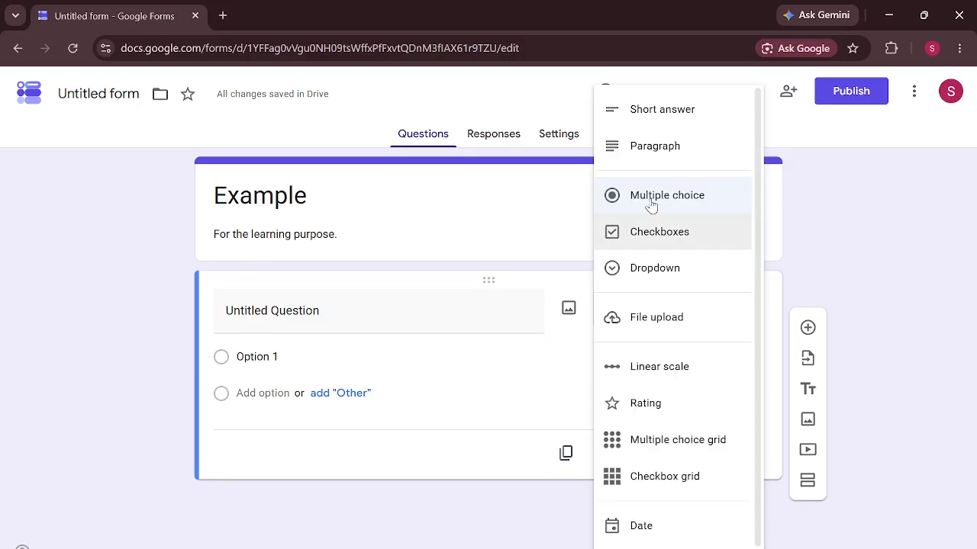
click(633, 120)
click(345, 323)
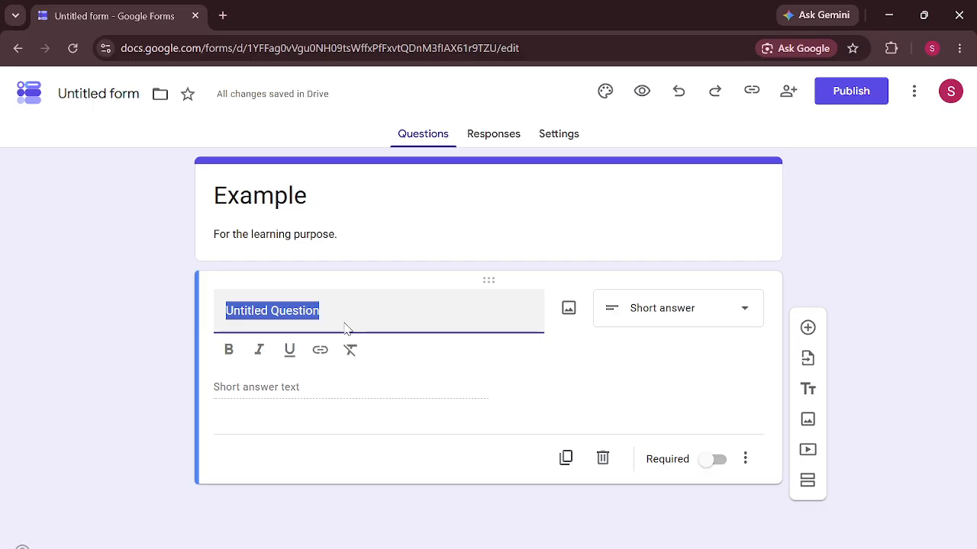
text(What is )
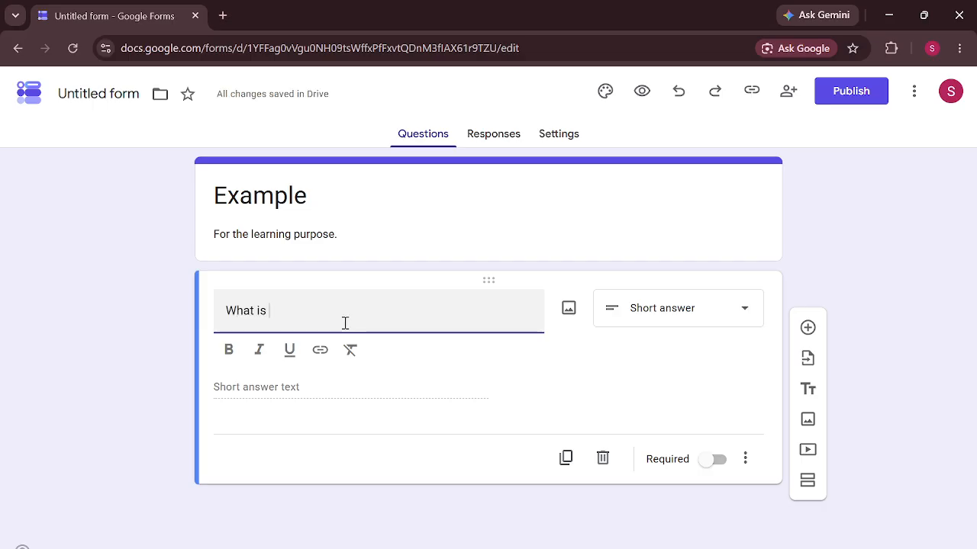
text(your Ful)
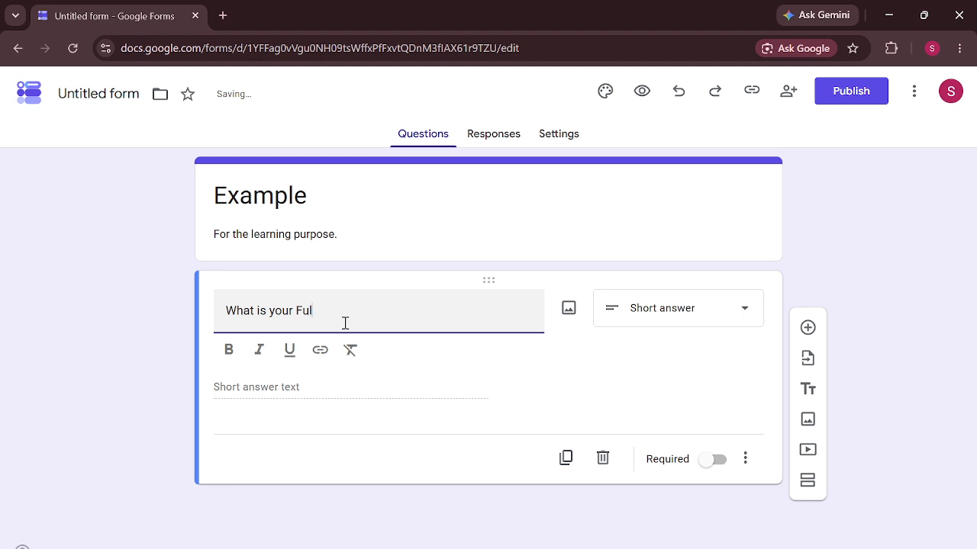
text(l Nam)
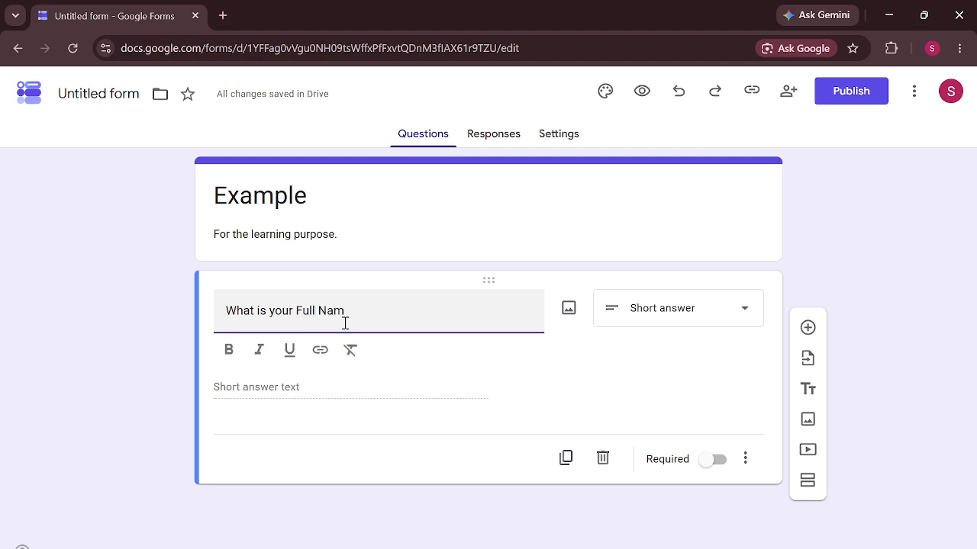
text(e?)
key(Return)
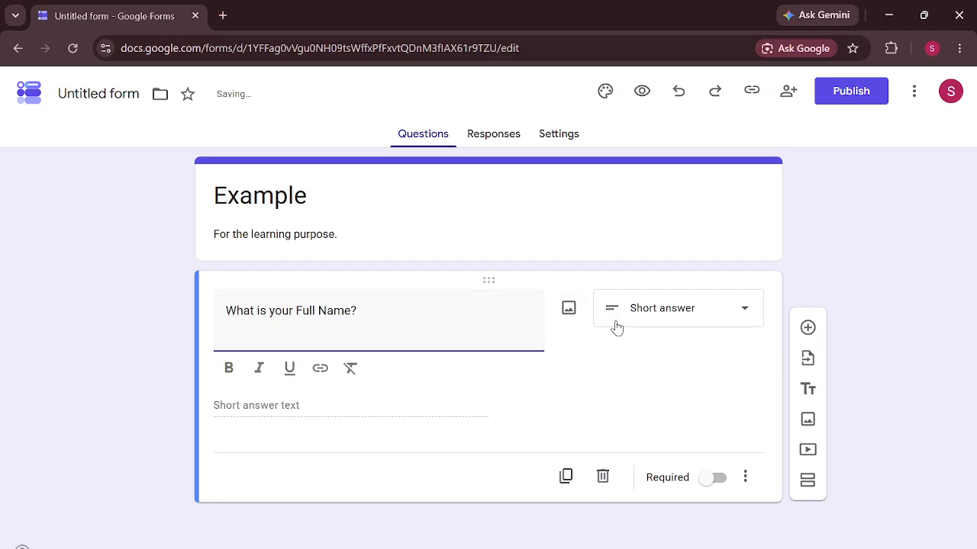
key(BackSpace)
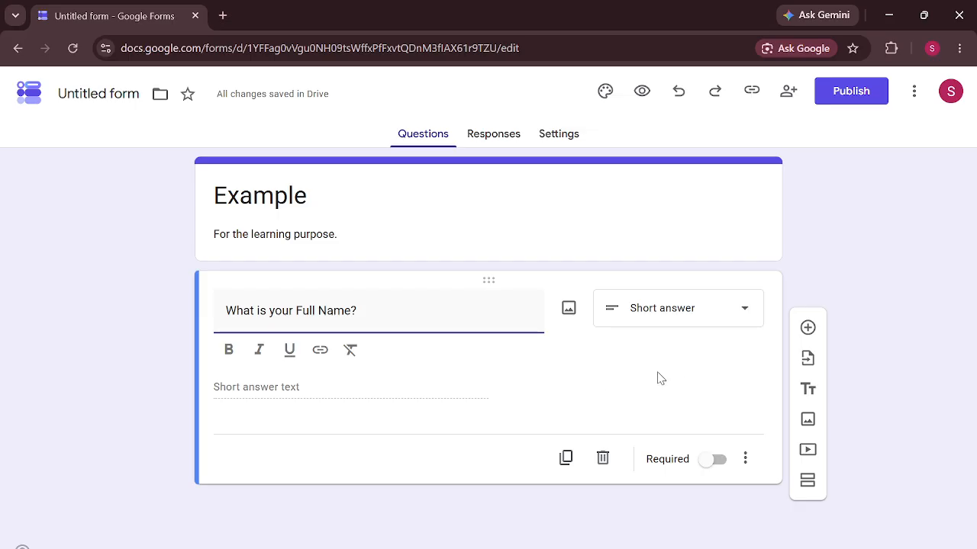
Add a second question below the name question and set its type to Paragraph.
click(808, 330)
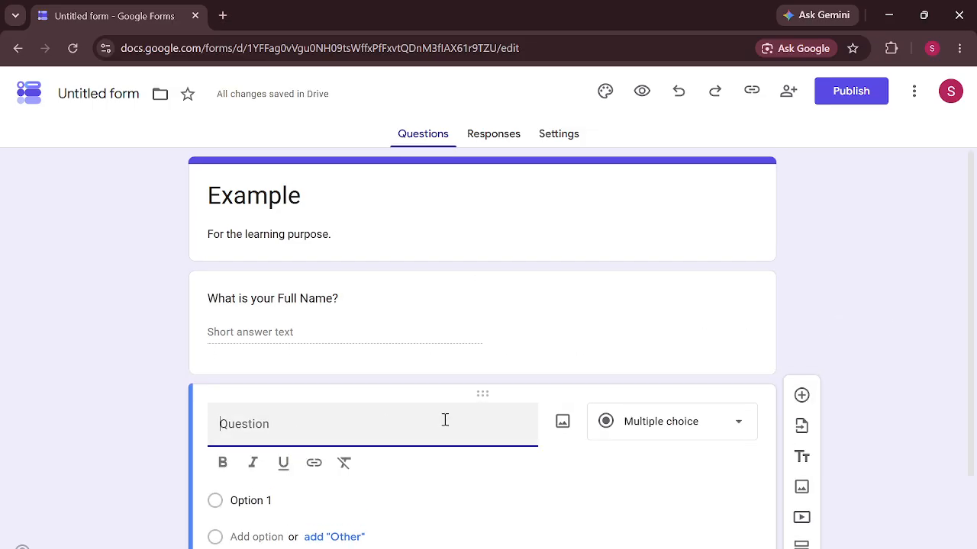
click(670, 429)
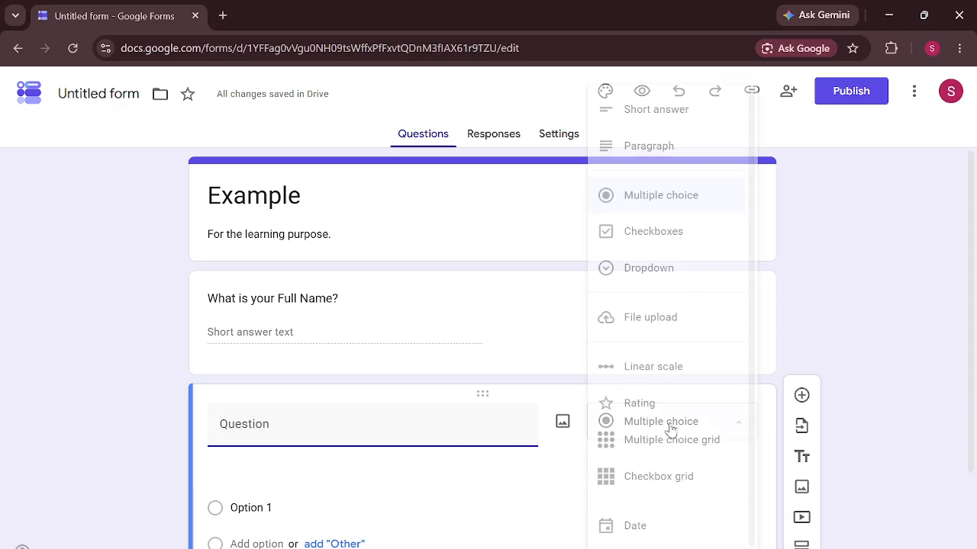
click(665, 145)
click(245, 436)
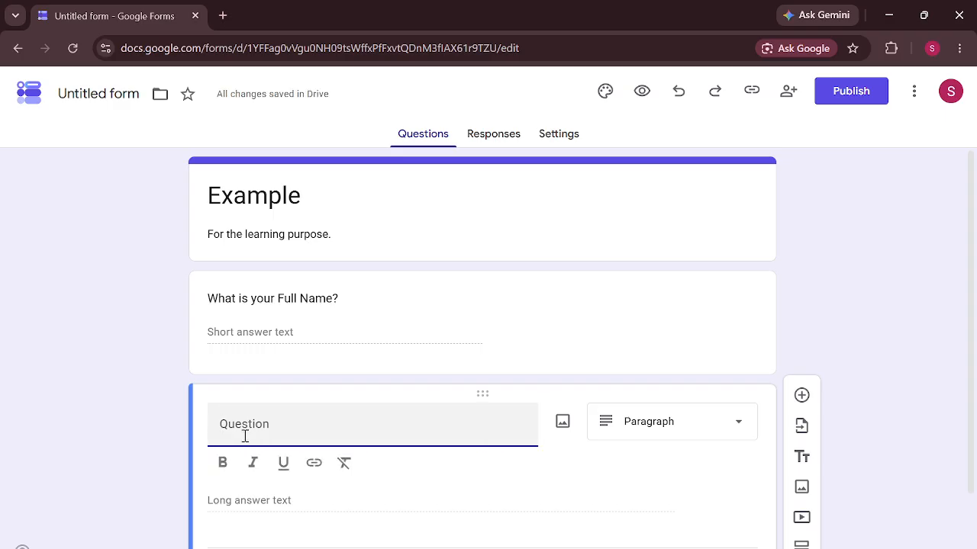
Word the paragraph question "Please describe your overall learning experience in the college?".
text(Please des)
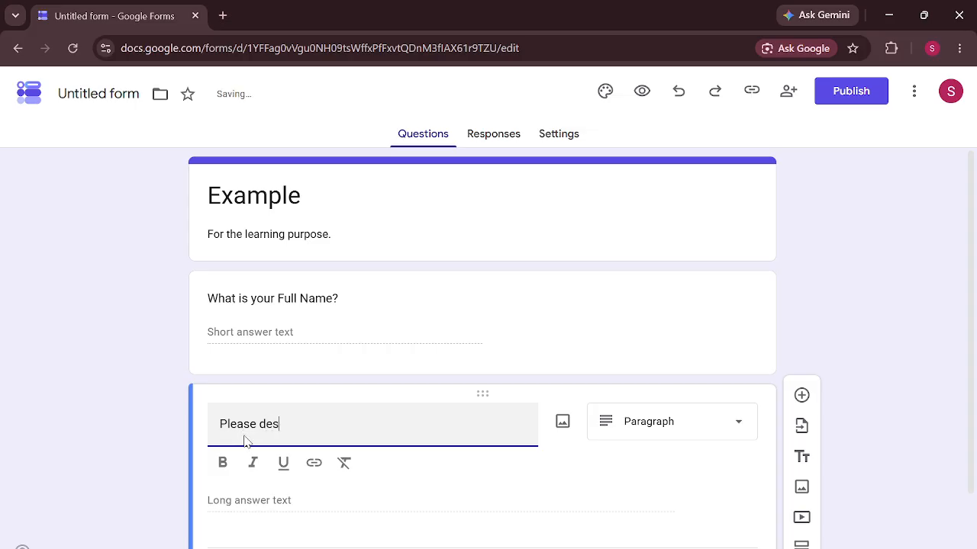
text(cribe th)
key(BackSpace)
key(BackSpace)
key(BackSpace)
key(BackSpace)
key(BackSpace)
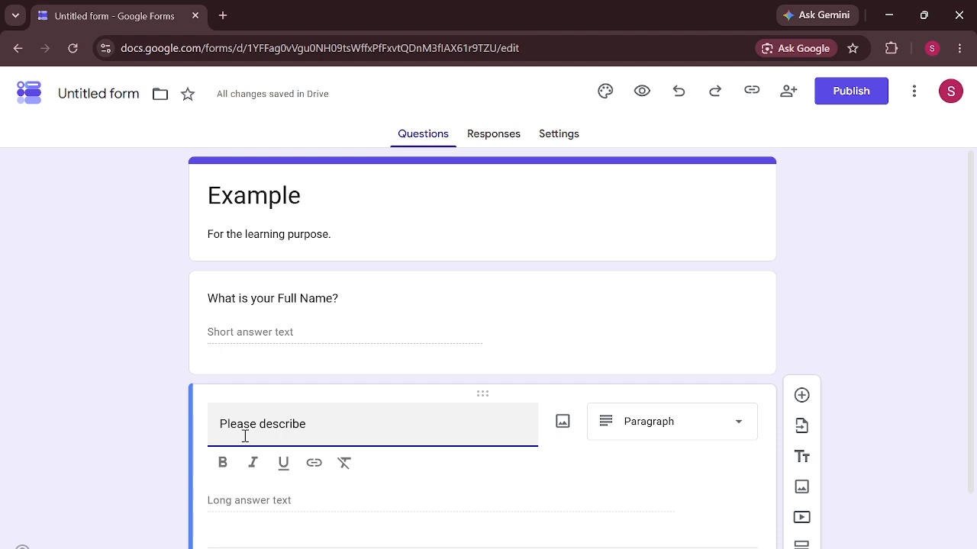
text(ypo)
key(BackSpace)
key(BackSpace)
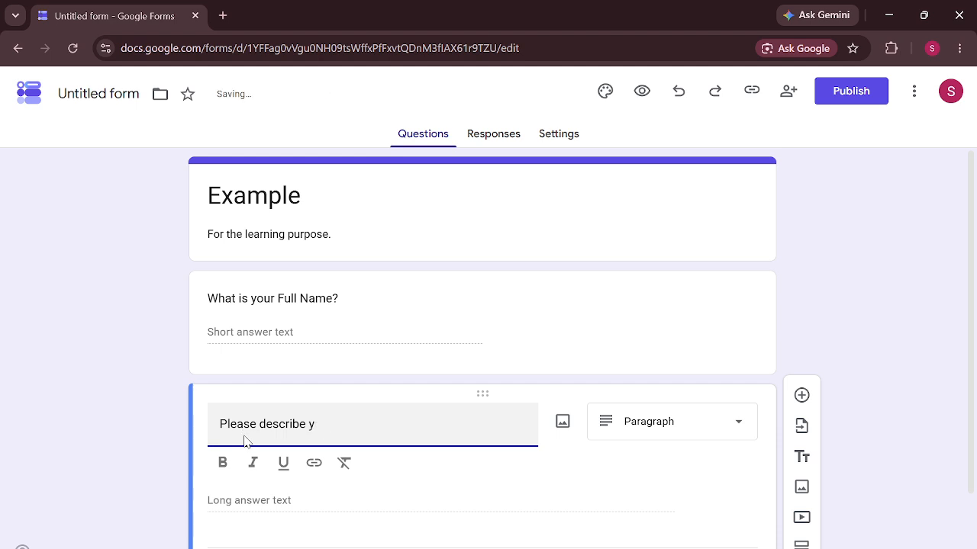
text(our overall)
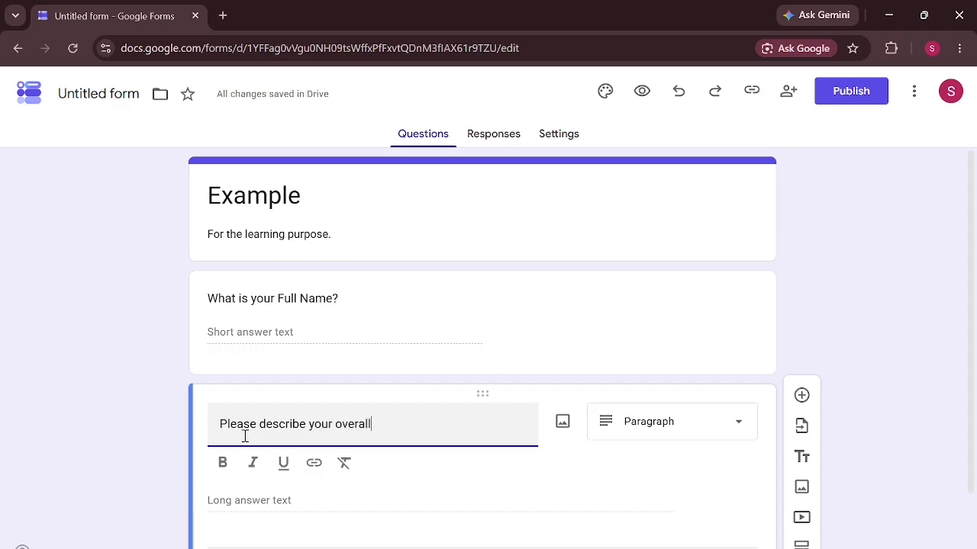
text( lea)
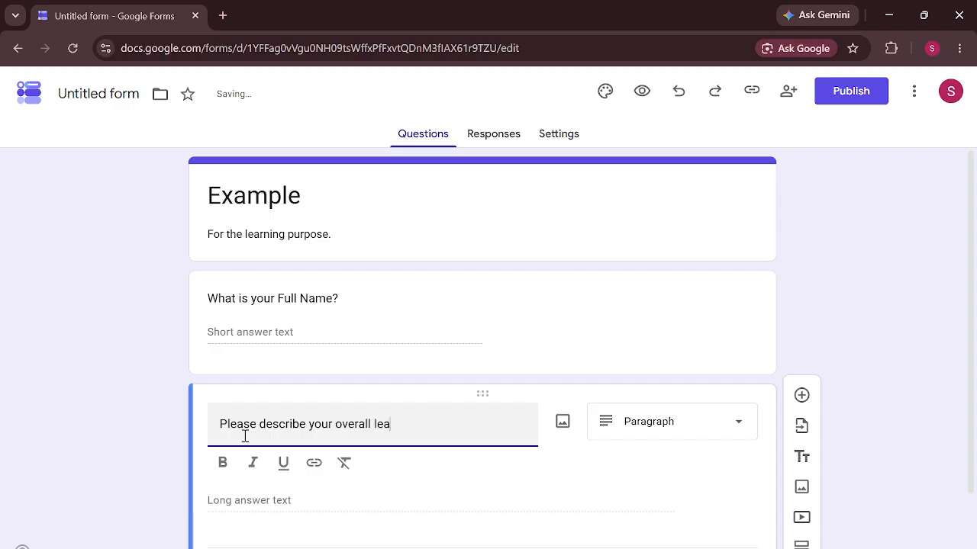
text(rning experince)
key(BackSpace)
key(BackSpace)
key(BackSpace)
key(BackSpace)
key(BackSpace)
key(BackSpace)
key(BackSpace)
key(BackSpace)
key(BackSpace)
key(BackSpace)
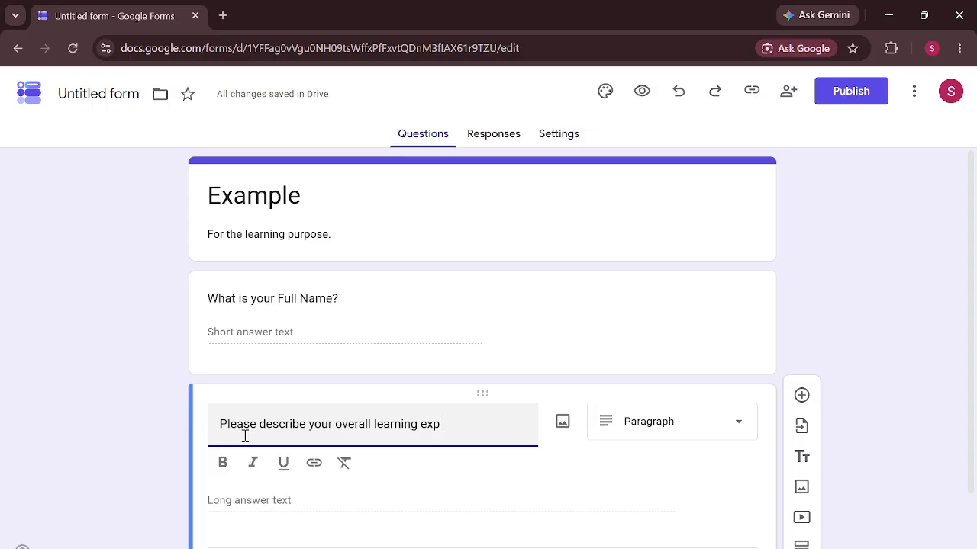
text(E)
key(BackSpace)
text(experience)
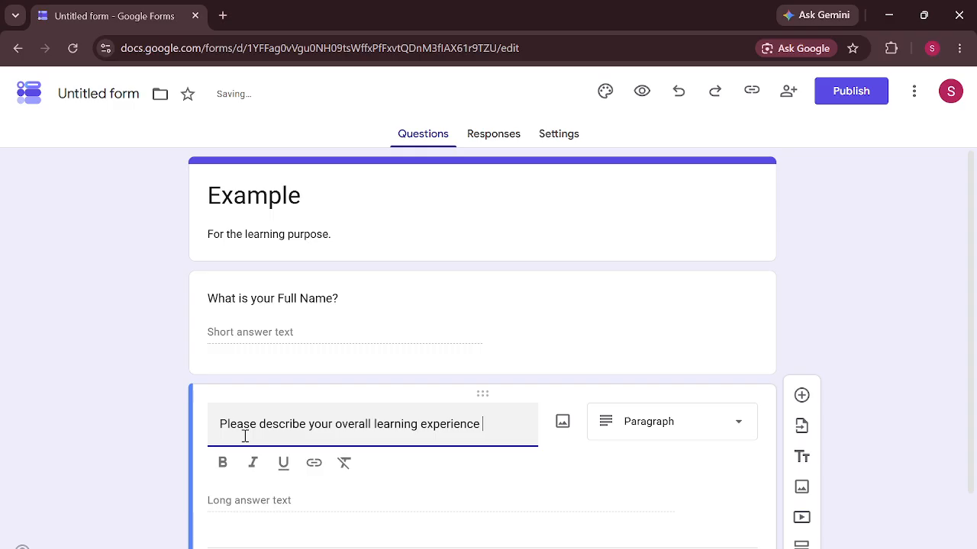
text( in the coo)
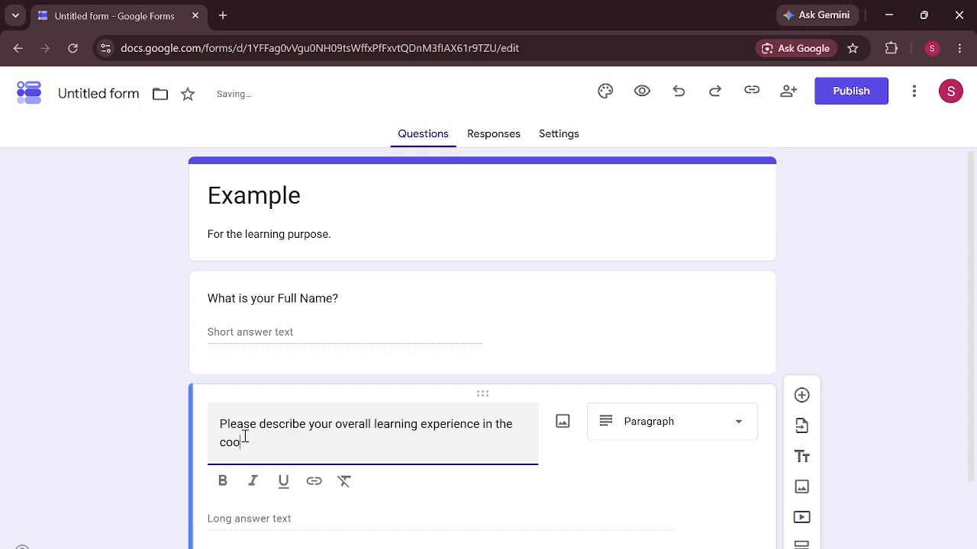
key(BackSpace)
text(llege?)
Add a third question below the learning experience question and set its type to Multiple choice.
scroll(540, 447, down, 1)
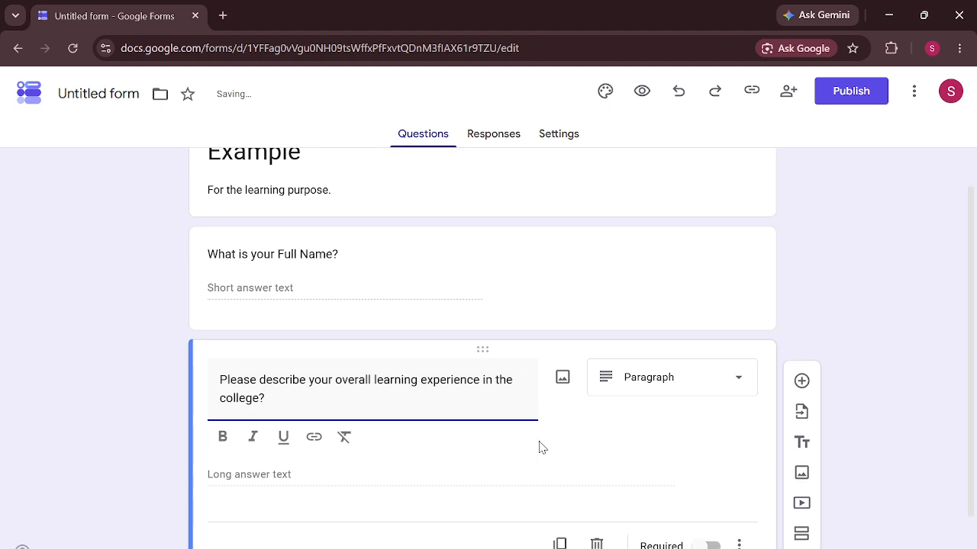
click(799, 383)
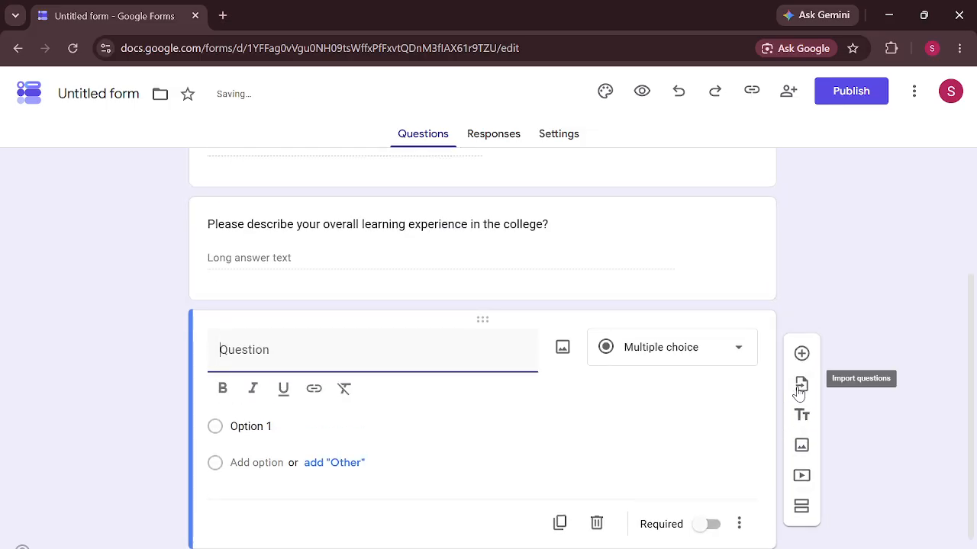
click(670, 332)
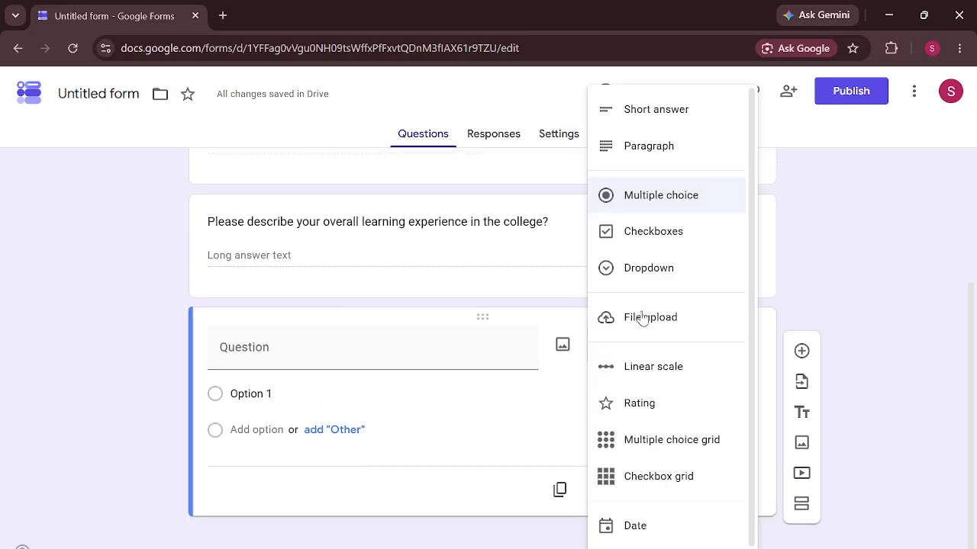
click(654, 207)
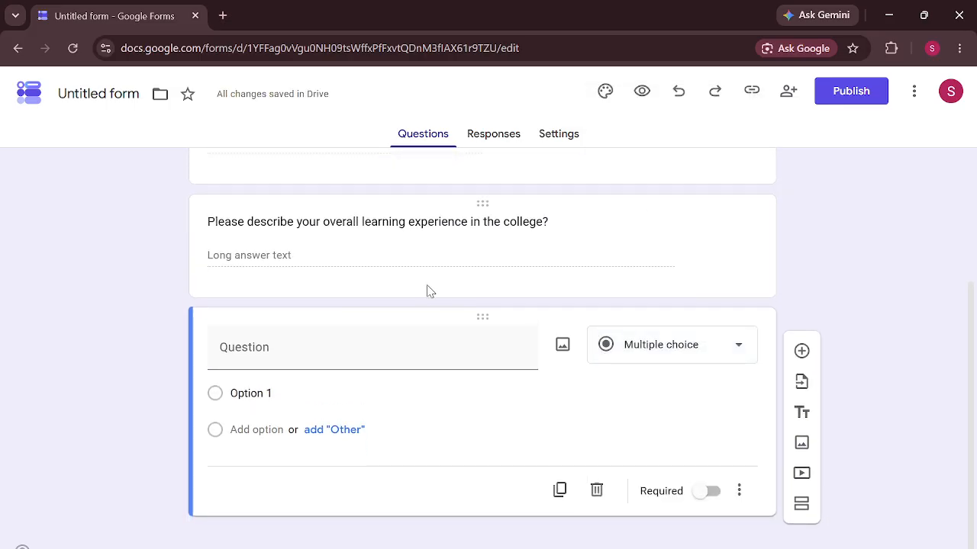
Word the multiple choice question "What is your current level of study?".
click(299, 360)
text(What)
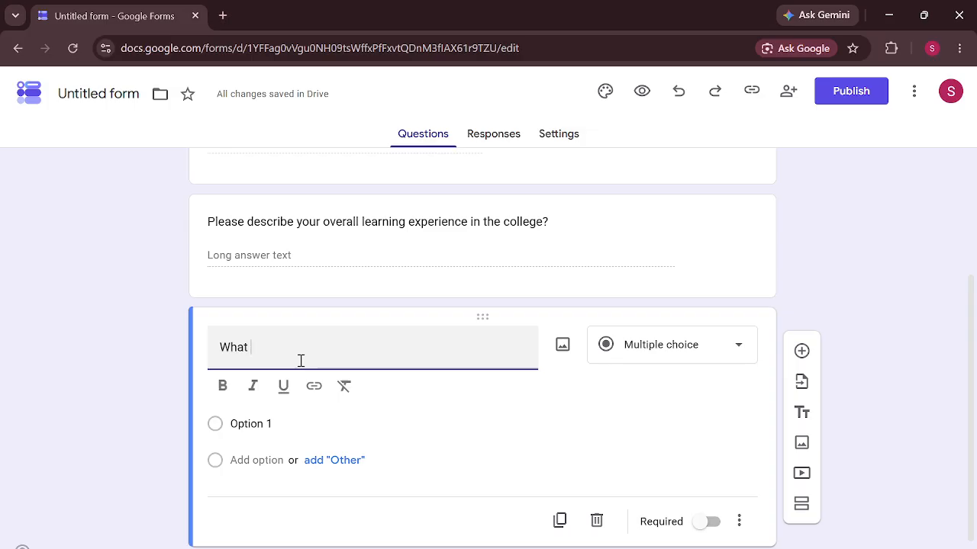
text( is ypu)
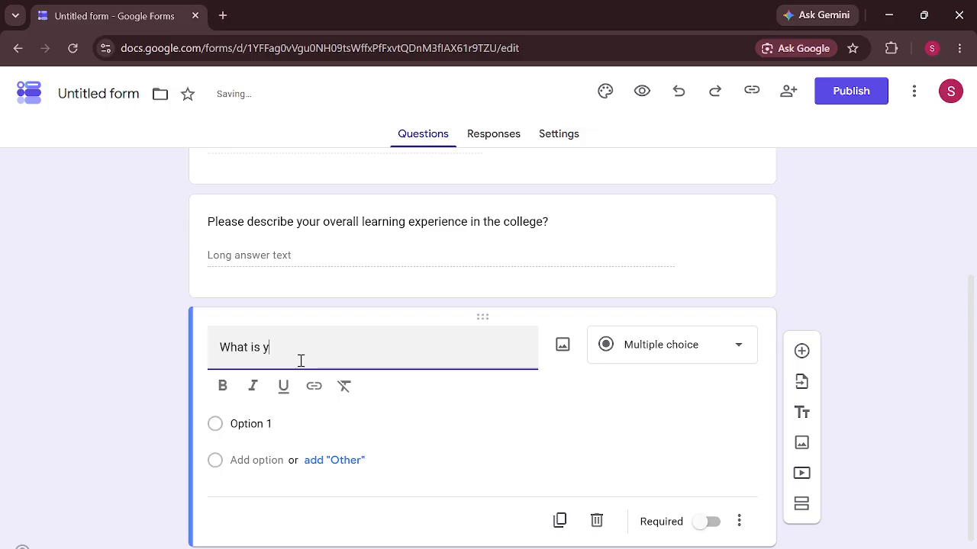
key(BackSpace)
key(BackSpace)
text(out  c)
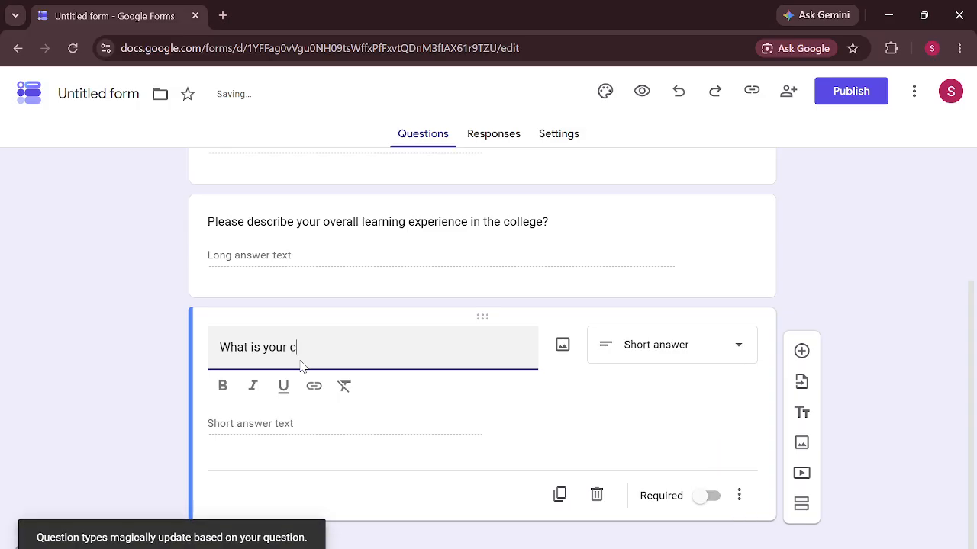
text(urrent level of )
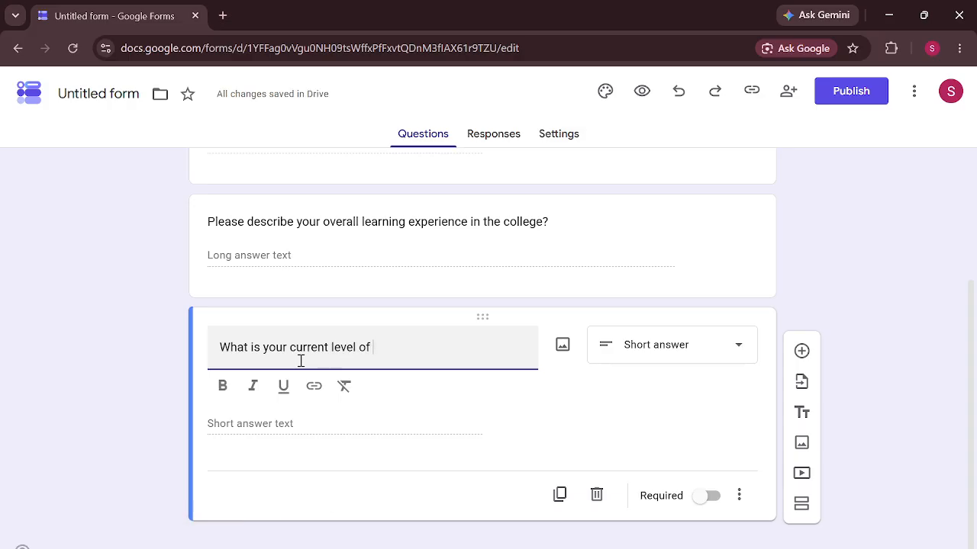
text(tu)
key(BackSpace)
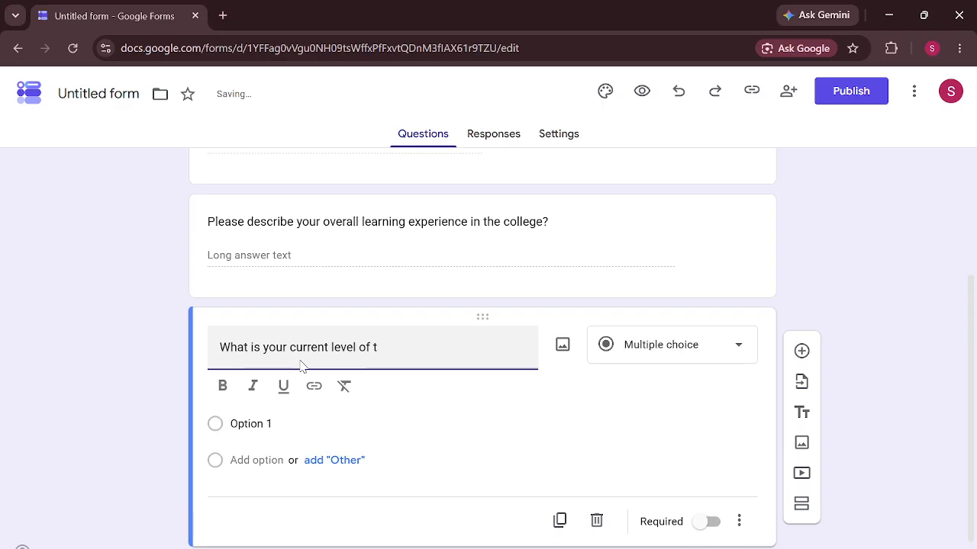
key(BackSpace)
text(study?)
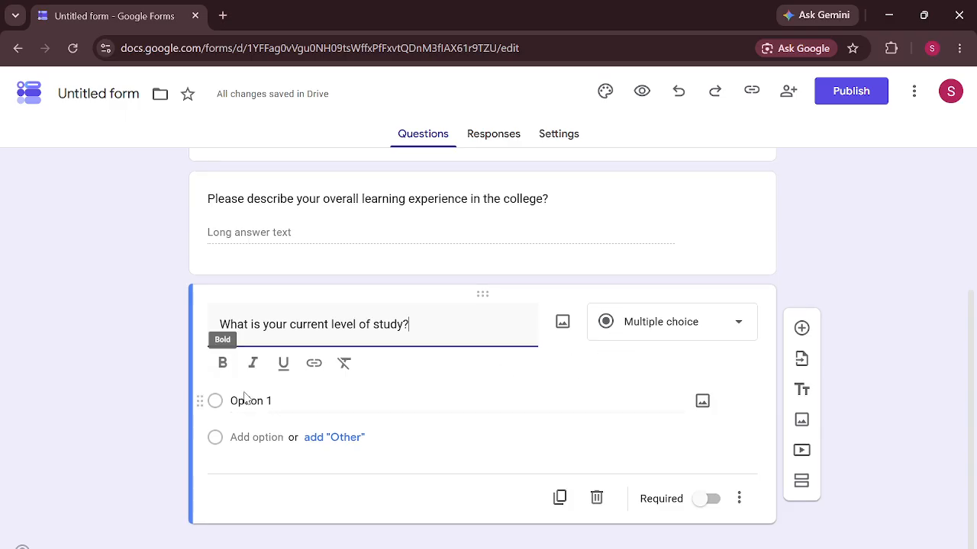
Give the level of study question the options Bachelor's, Master's and PhD, plus an "Other" choice.
click(293, 396)
key(BackSpace)
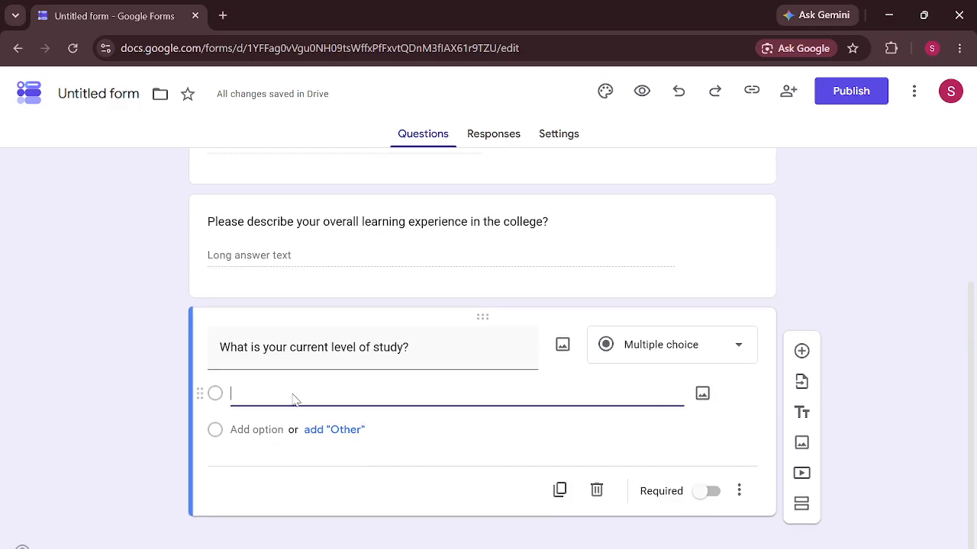
text(Bach)
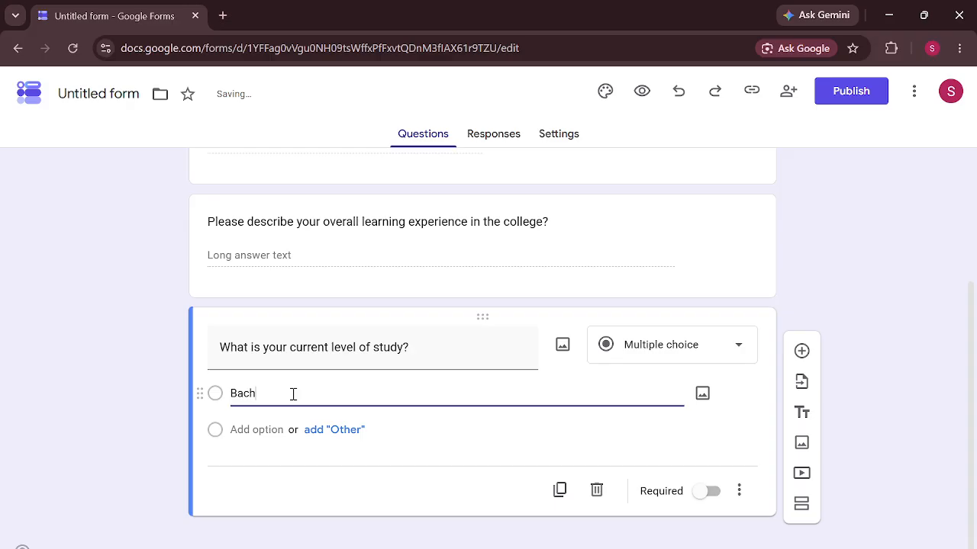
text(elor's)
key(Return)
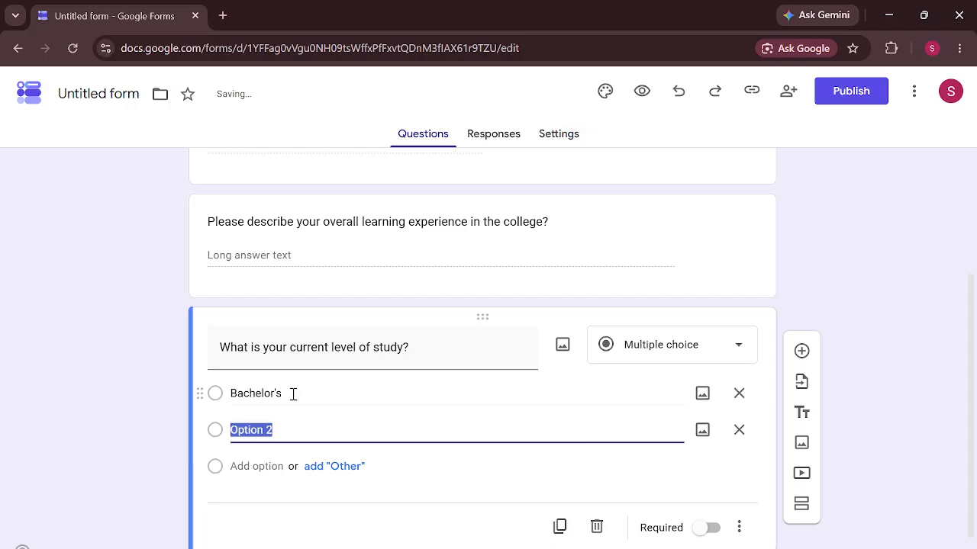
text(Master's)
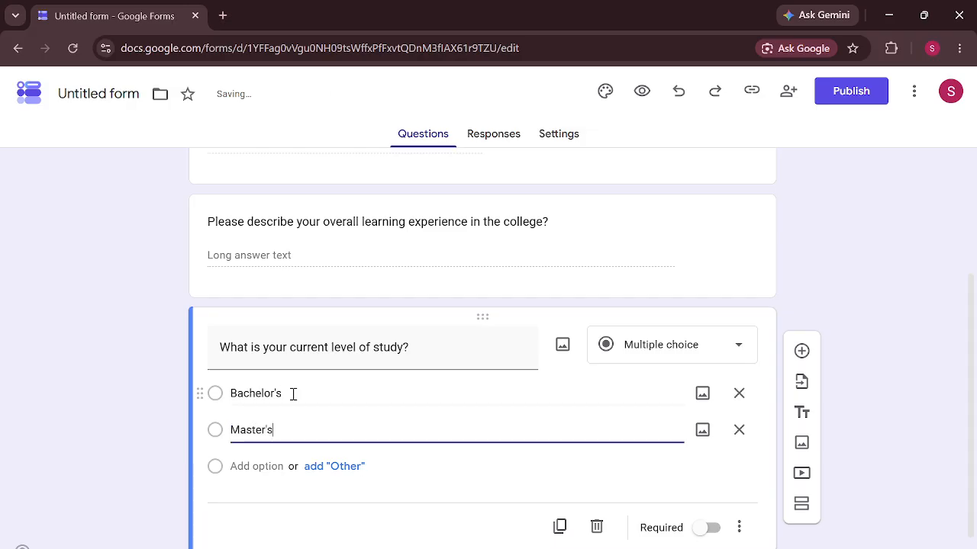
key(Tab)
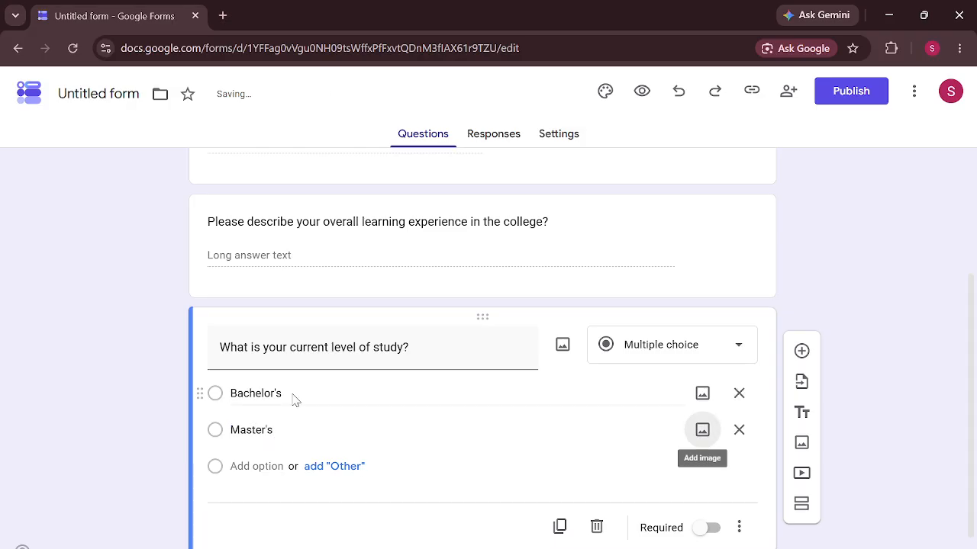
scroll(293, 394, down, 1)
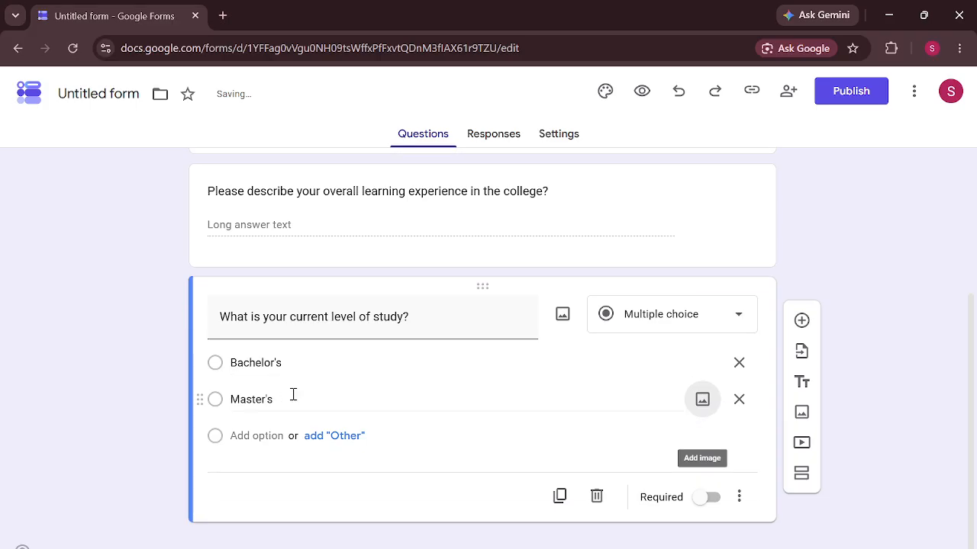
click(272, 436)
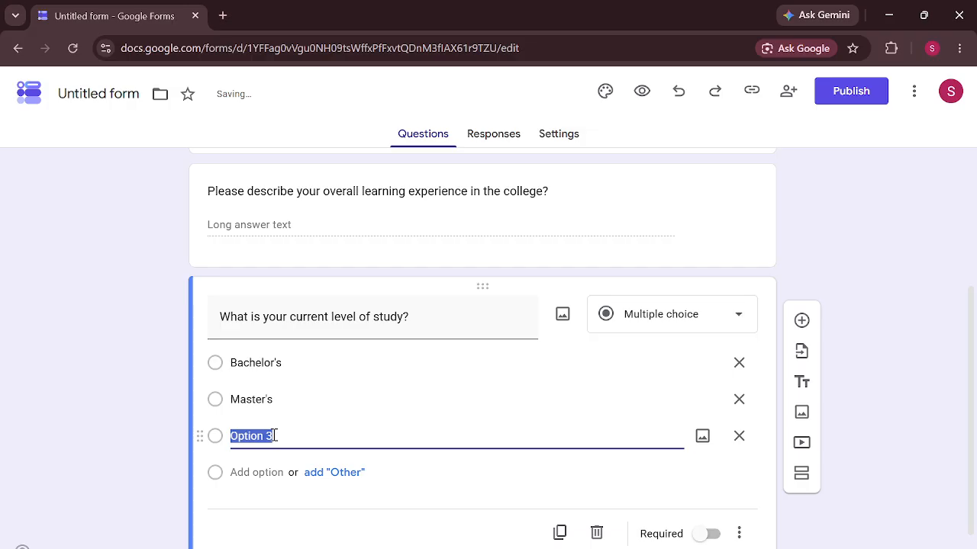
text(PhD)
click(340, 474)
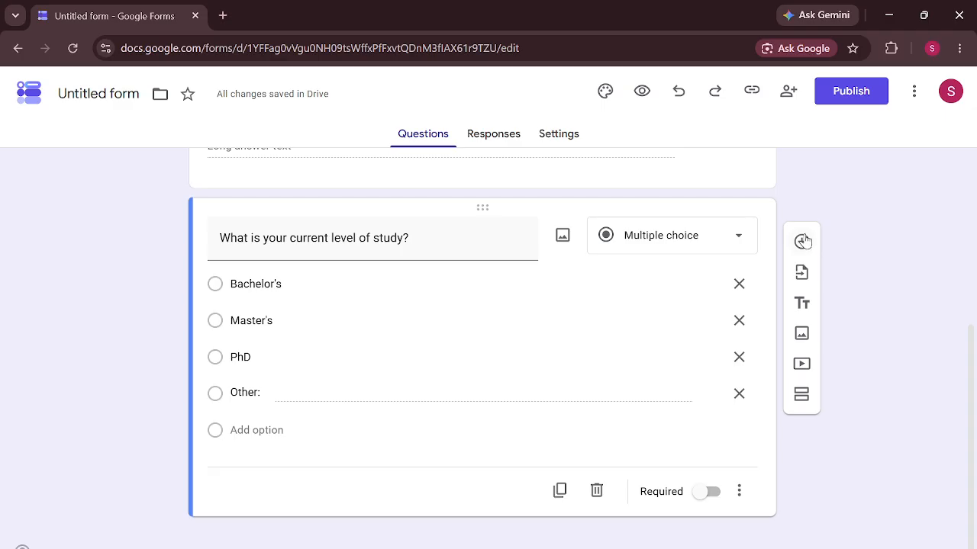
Add a fourth question below the level of study question and set its type to Checkboxes.
click(803, 241)
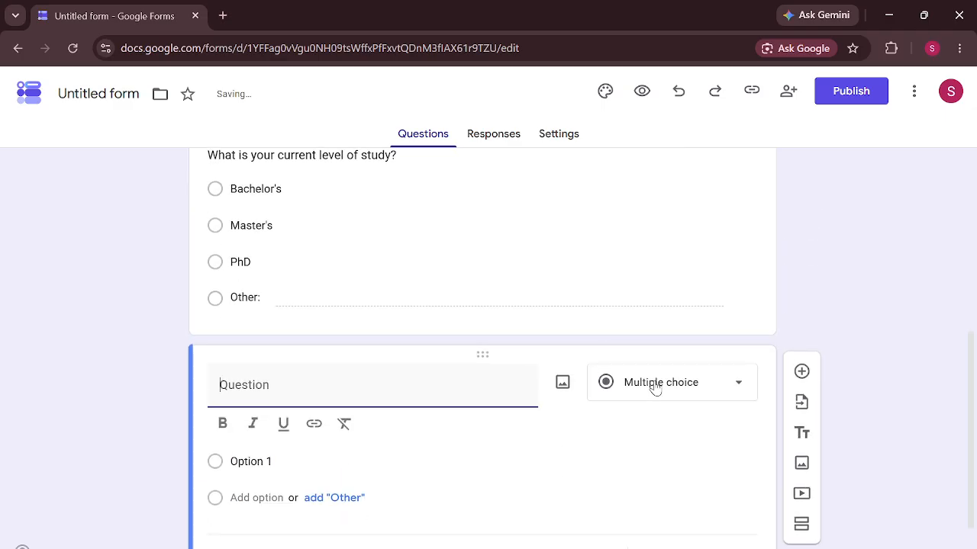
click(655, 385)
click(674, 233)
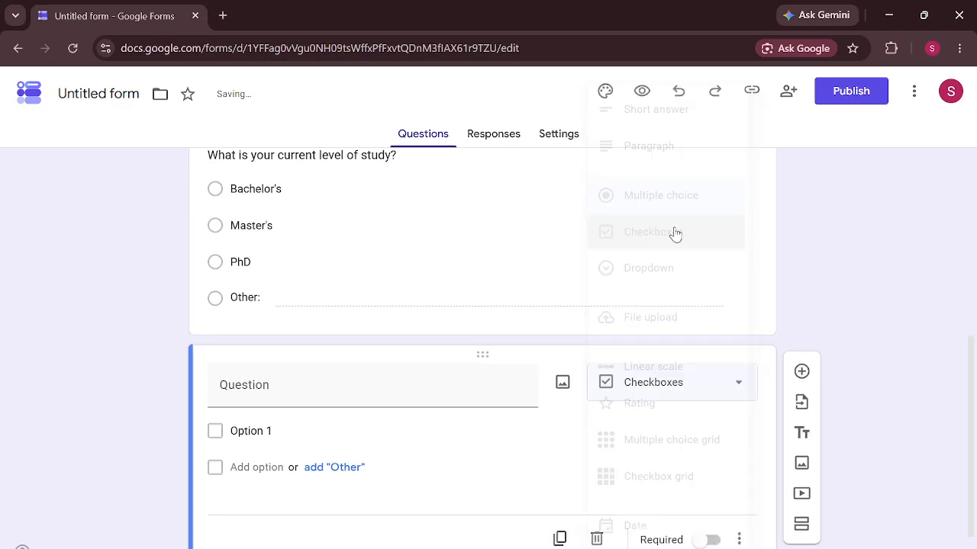
Word the checkboxes question "What of the following software skills do you have?".
click(299, 384)
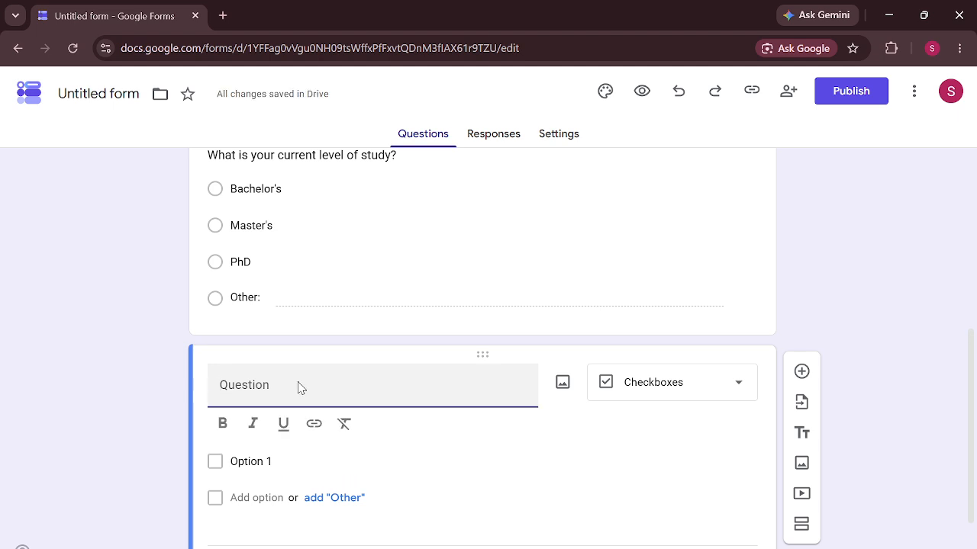
text(What of th)
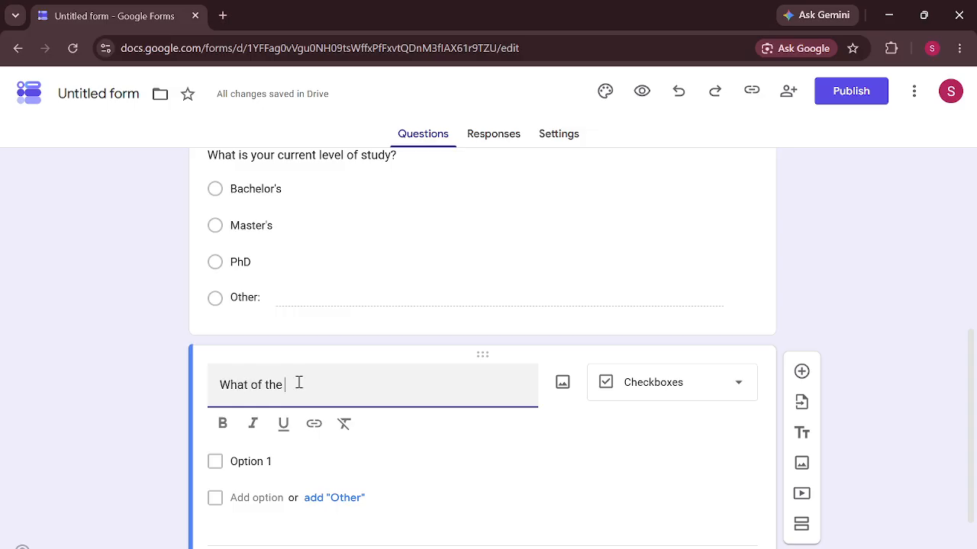
text(e )
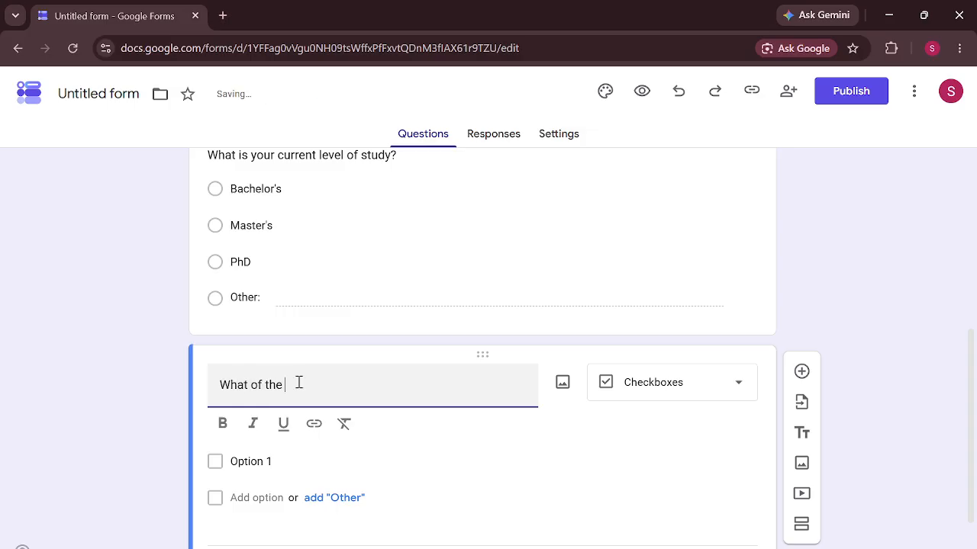
text(followin)
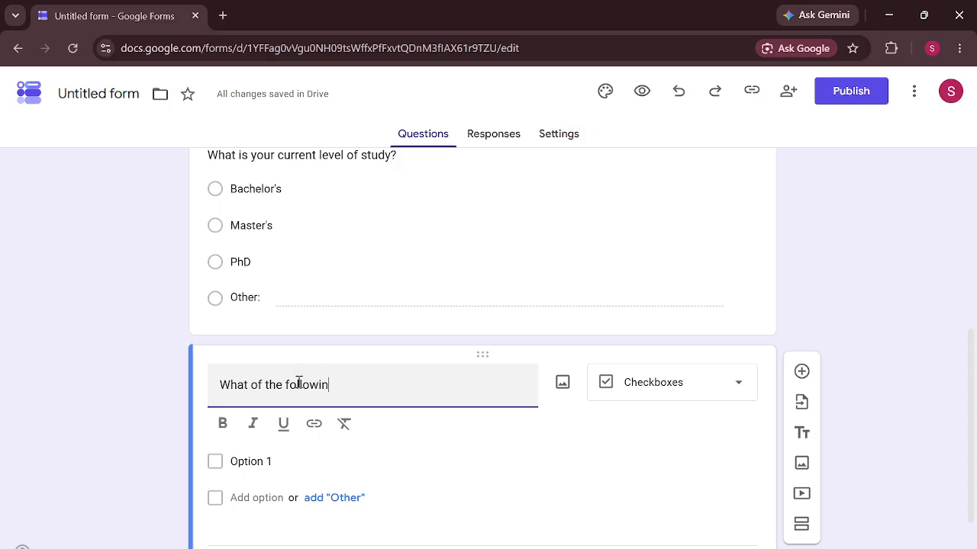
text(g sof)
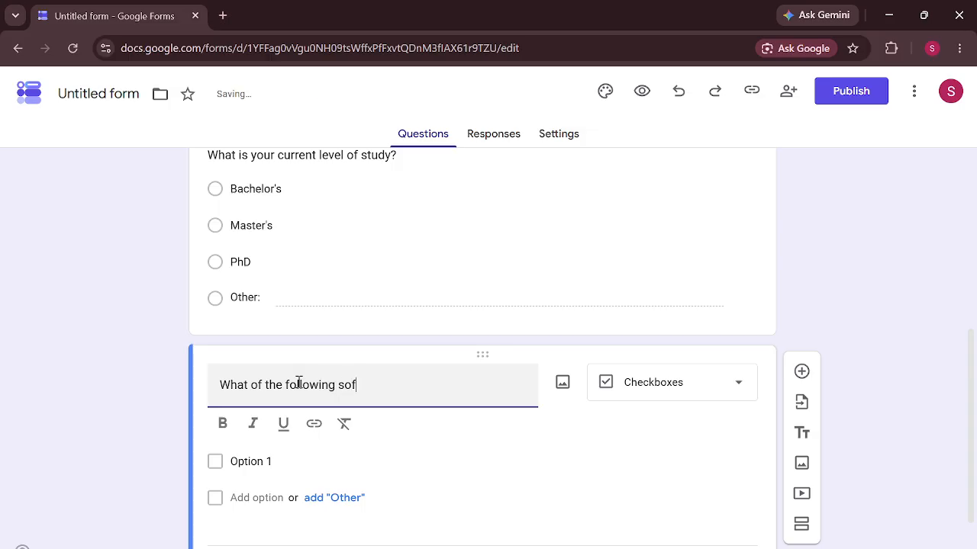
text(tware)
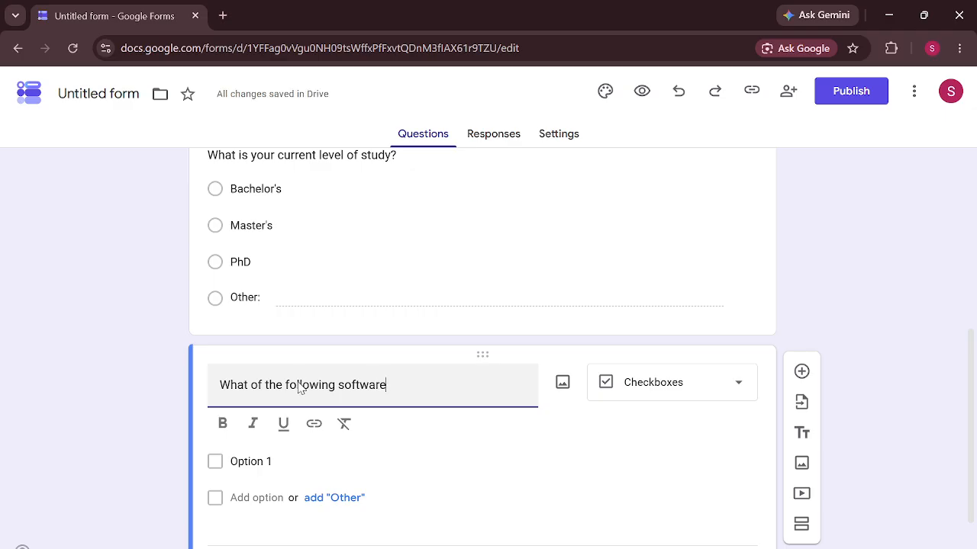
text( skills)
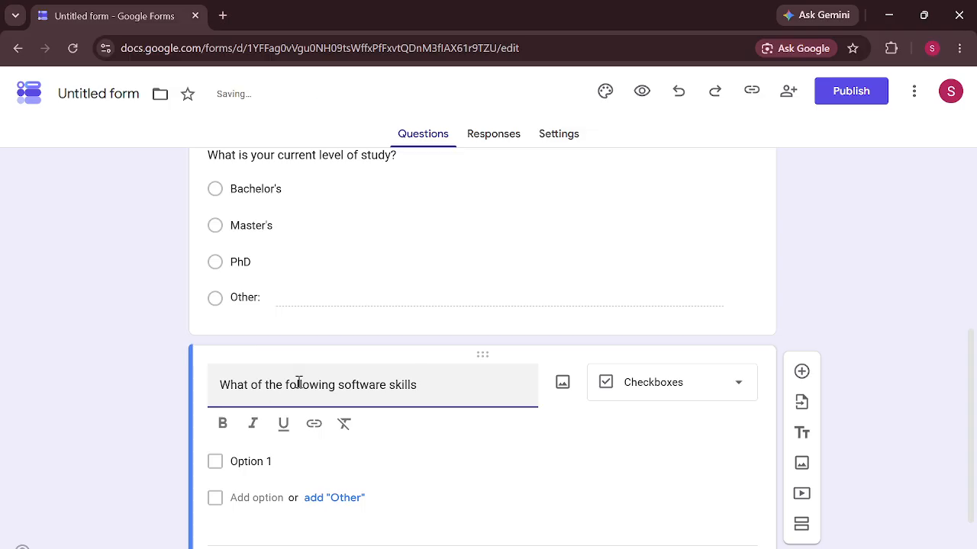
text(you hav)
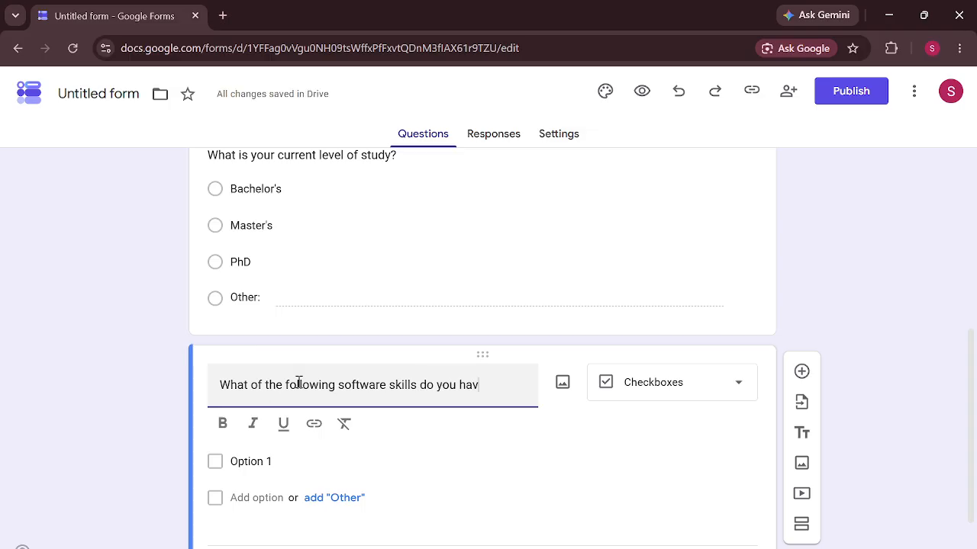
text(e?)
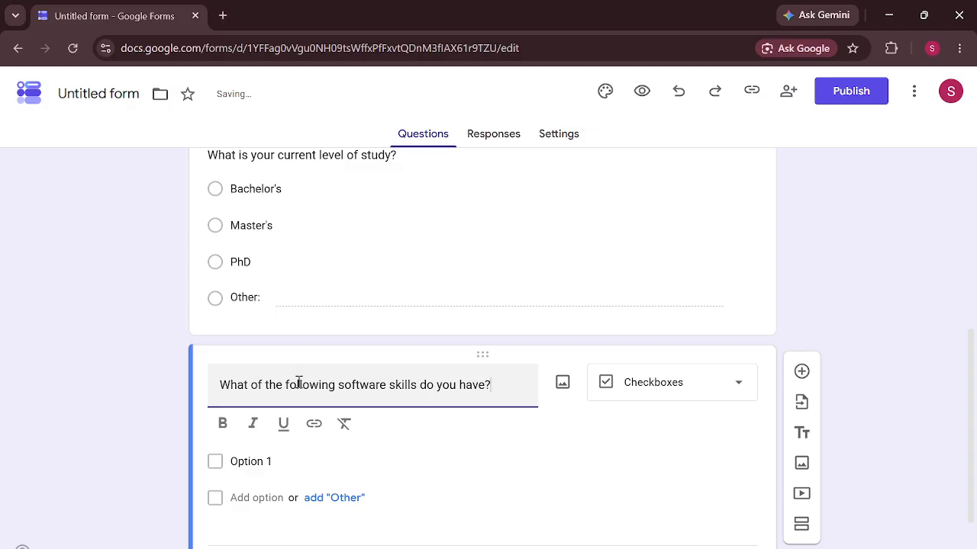
Give the software skills question the checkbox options MS Excel, Power BI and Python.
click(241, 462)
key(BackSpace)
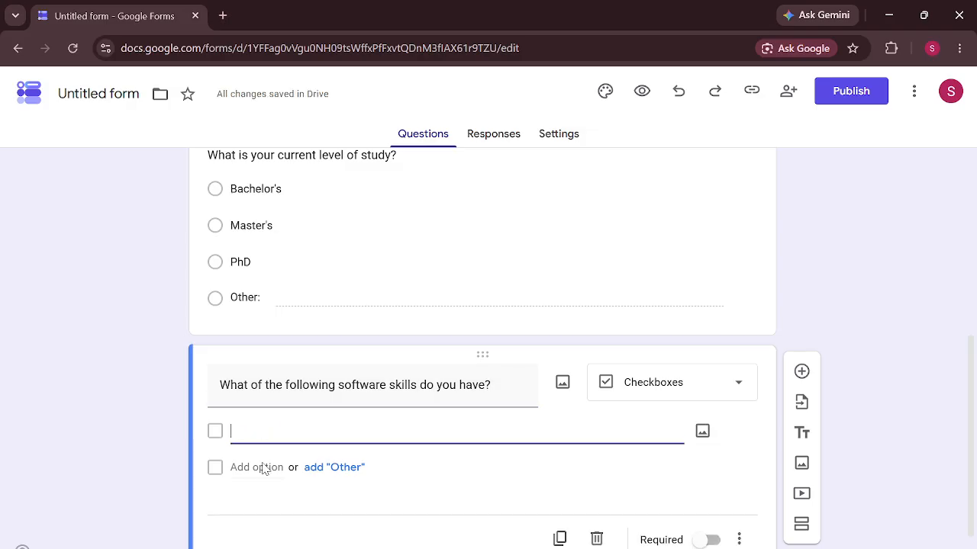
text(MS Excel)
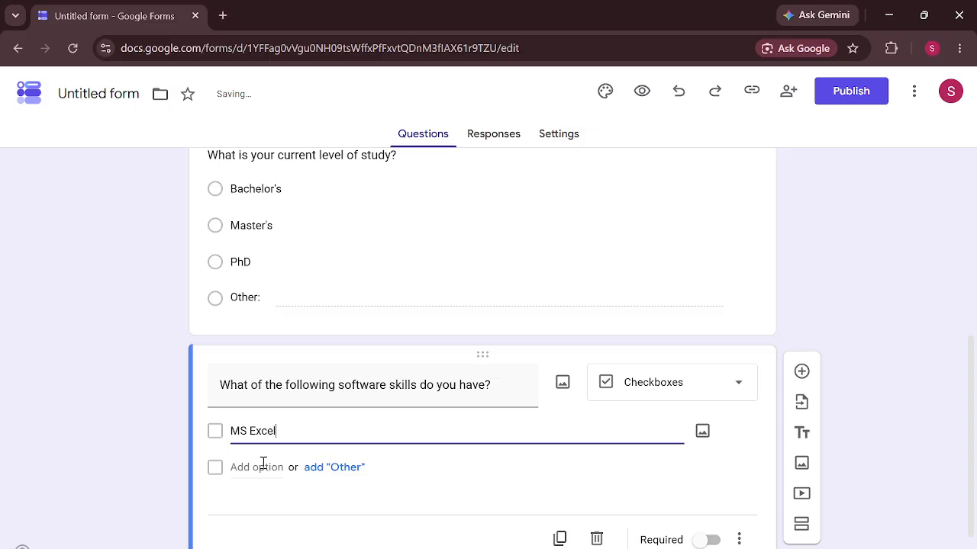
click(261, 467)
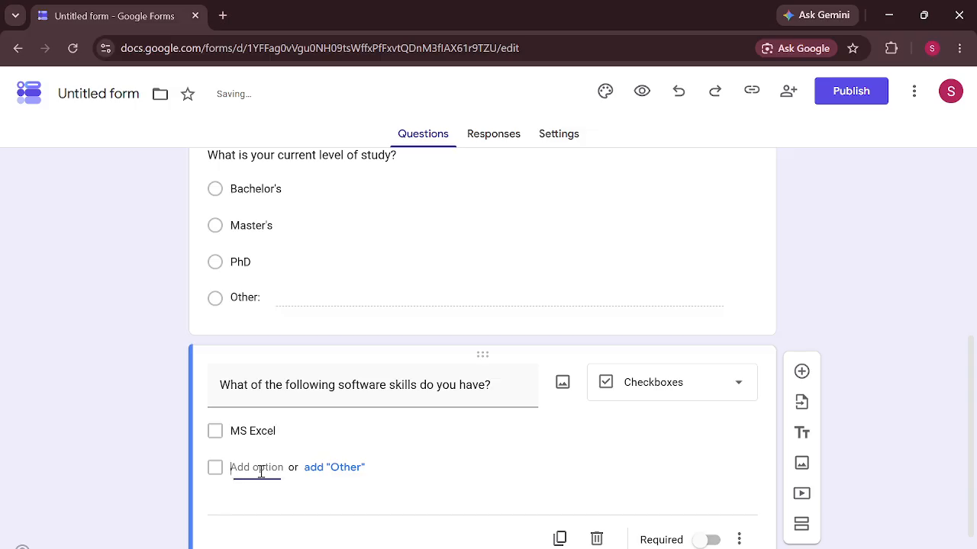
text(Po)
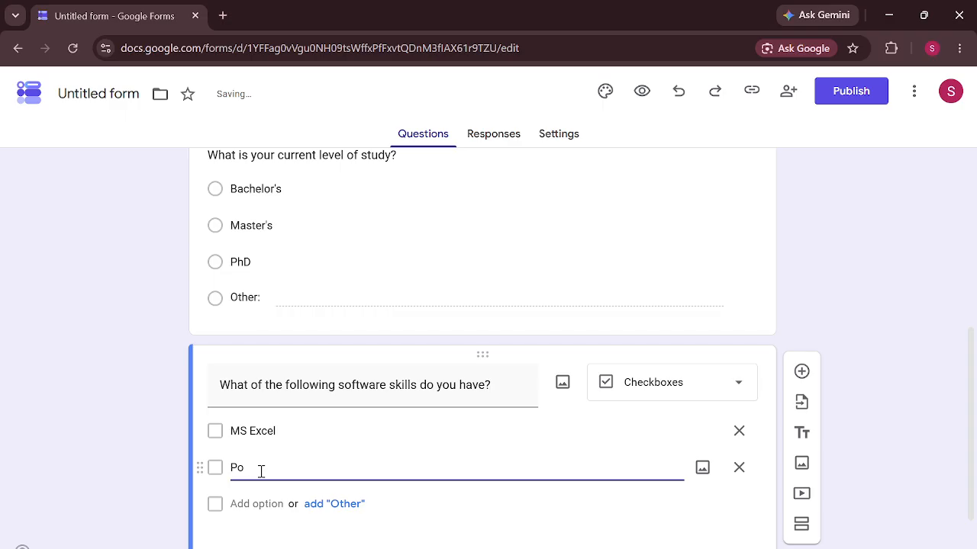
text(wer BI)
click(253, 506)
text(Pytho)
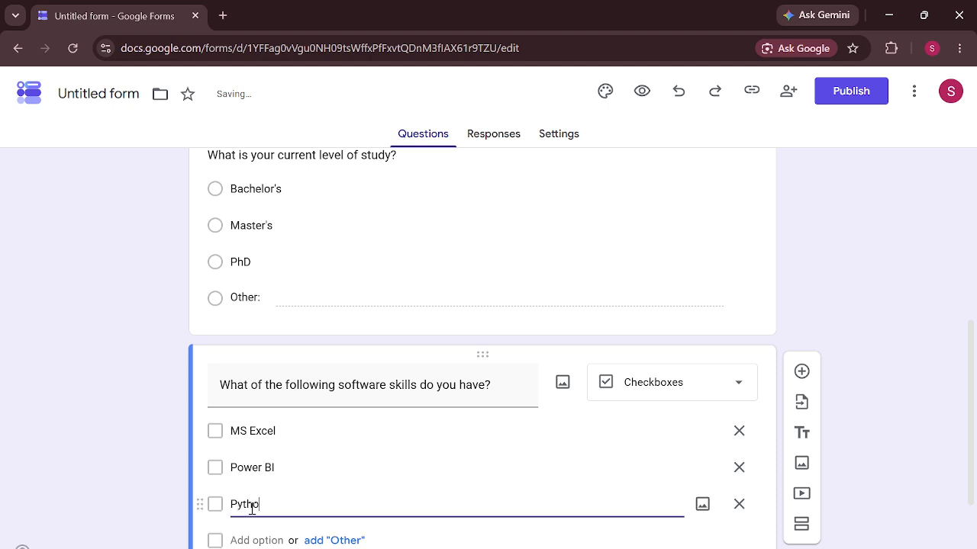
text(n)
Extend the software skills checkboxes with the options SPSS and R Programming, plus an "Other" choice.
click(257, 538)
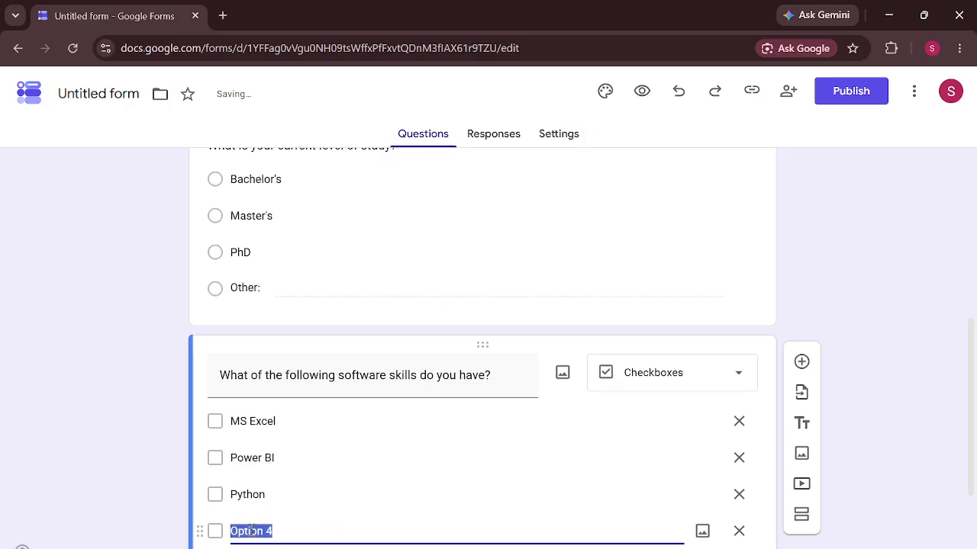
text(SP)
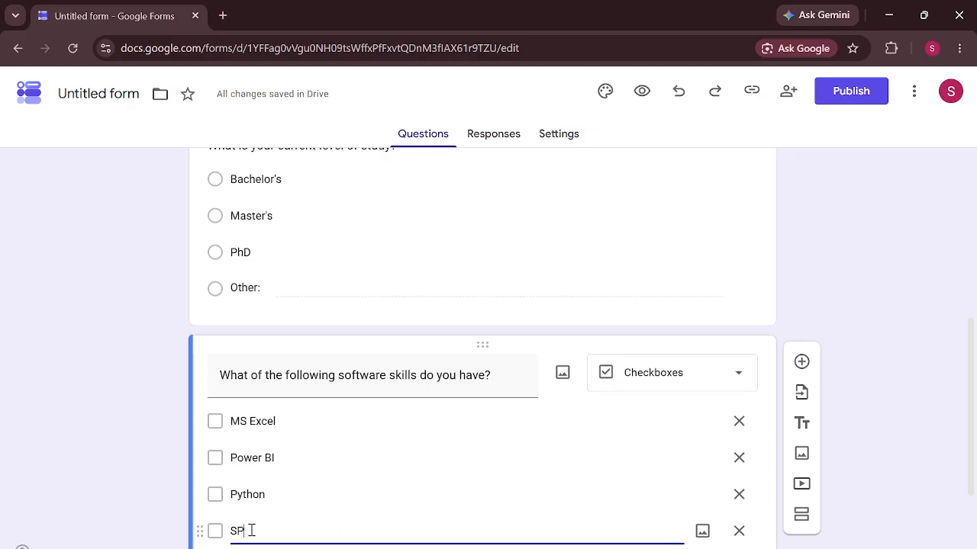
text(sS)
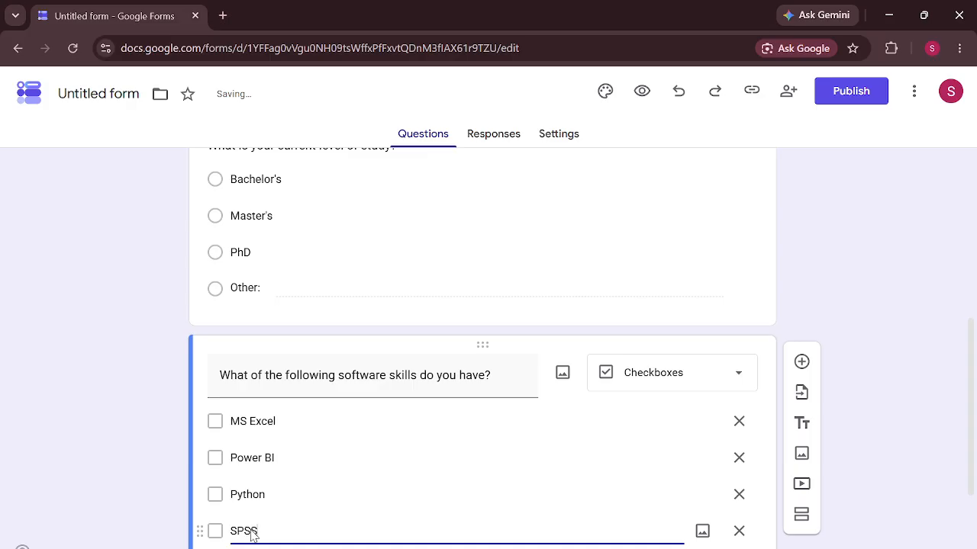
scroll(252, 533, down, 1)
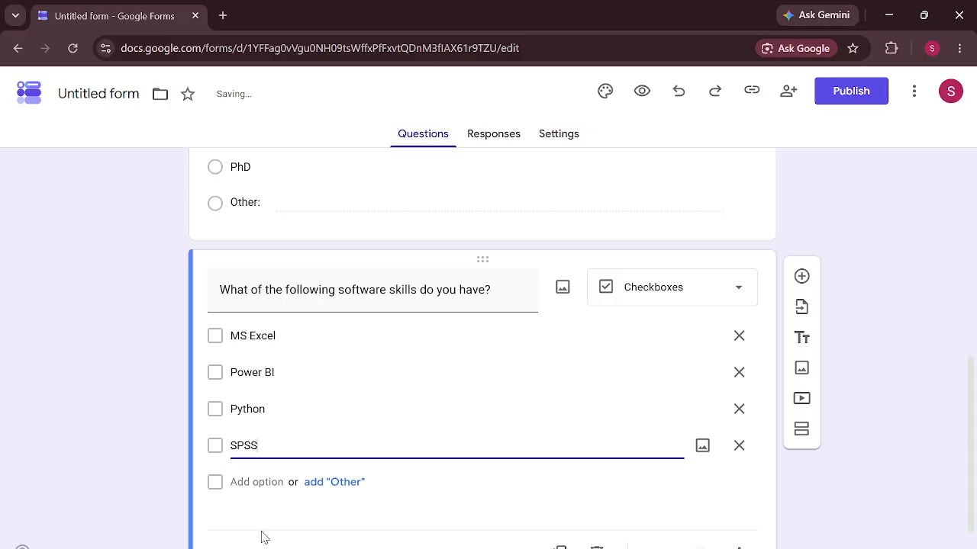
click(244, 482)
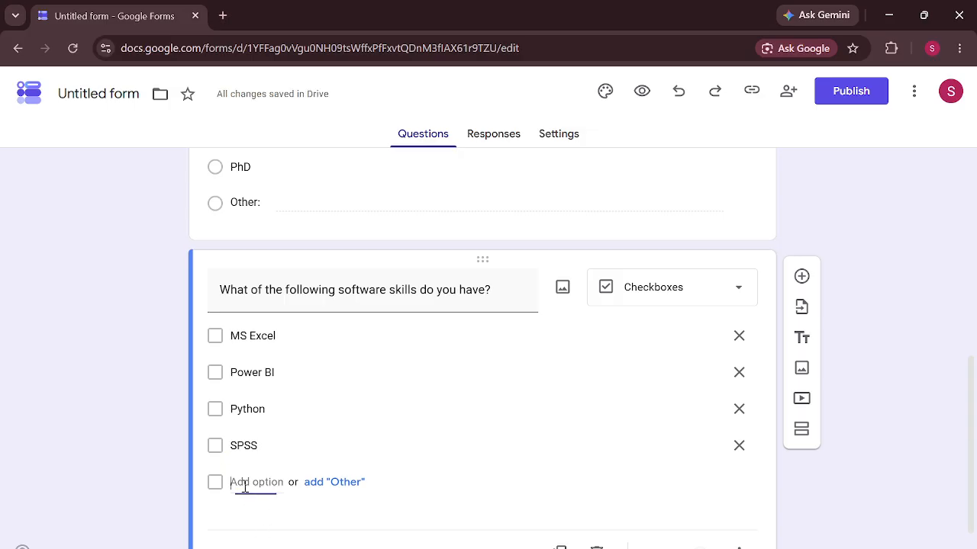
text(R)
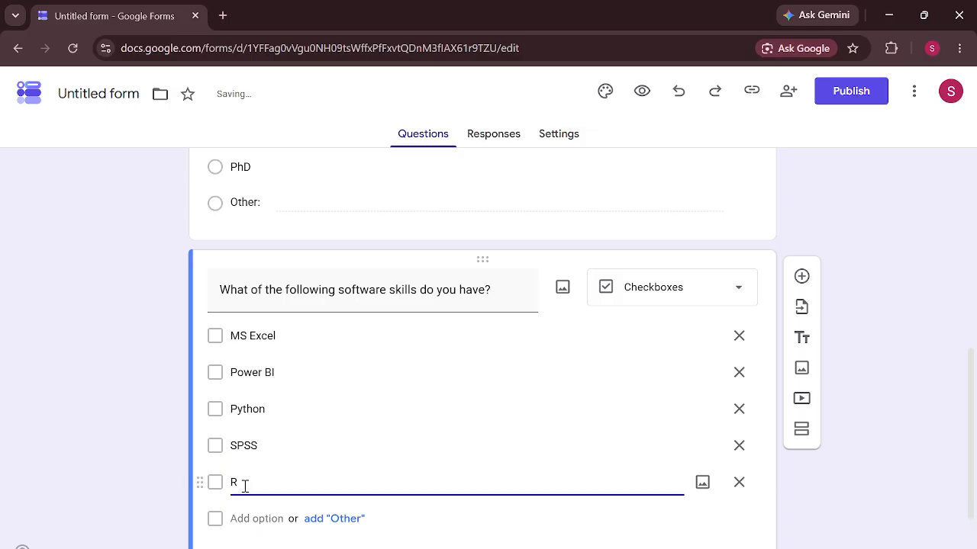
text( Pr)
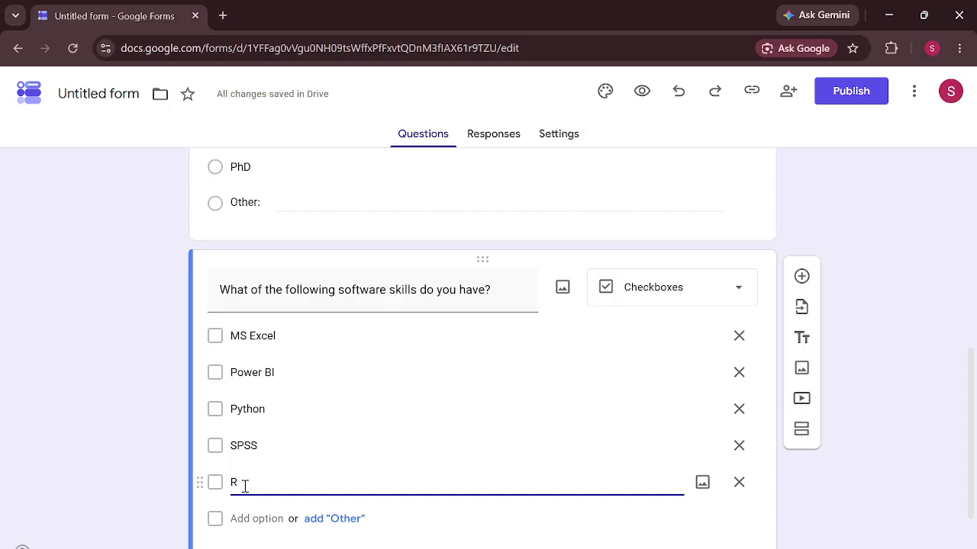
text(o)
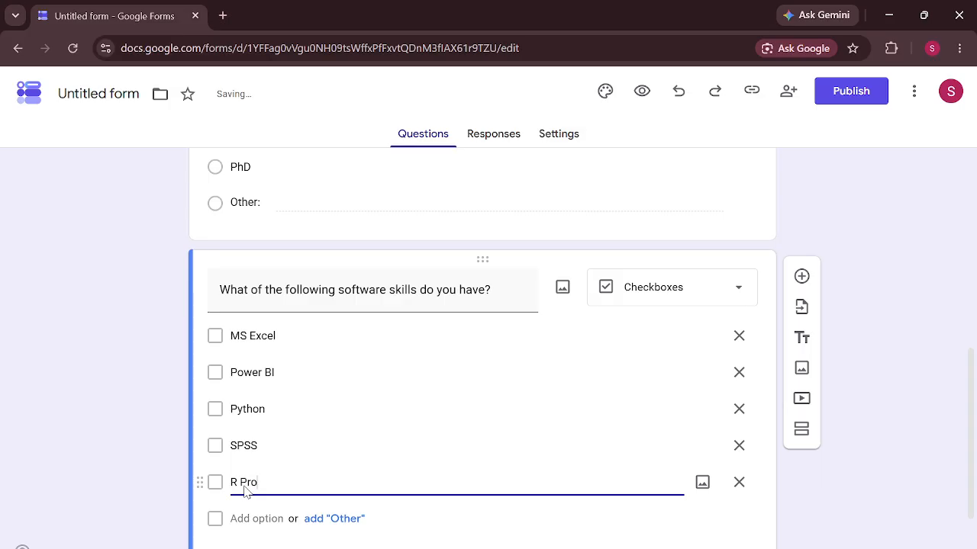
text(gramming)
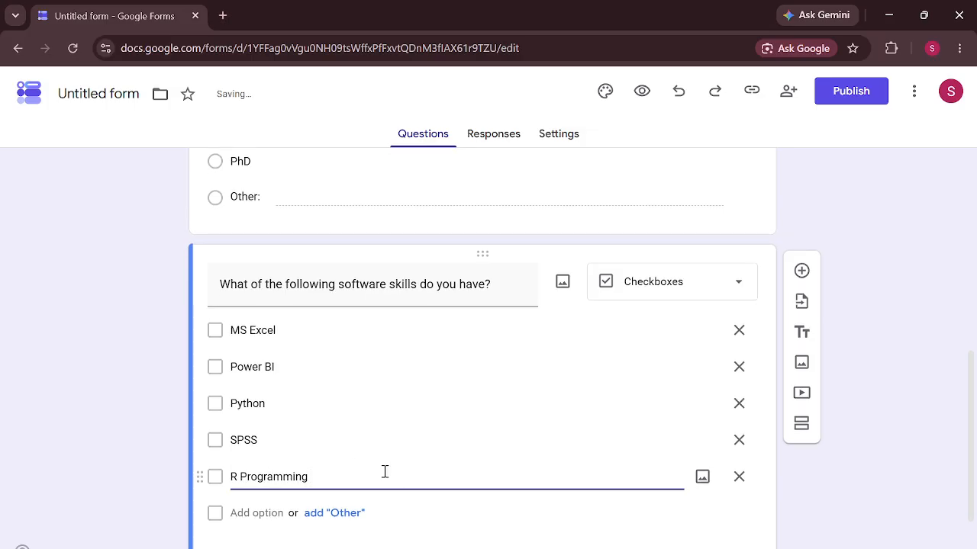
click(357, 495)
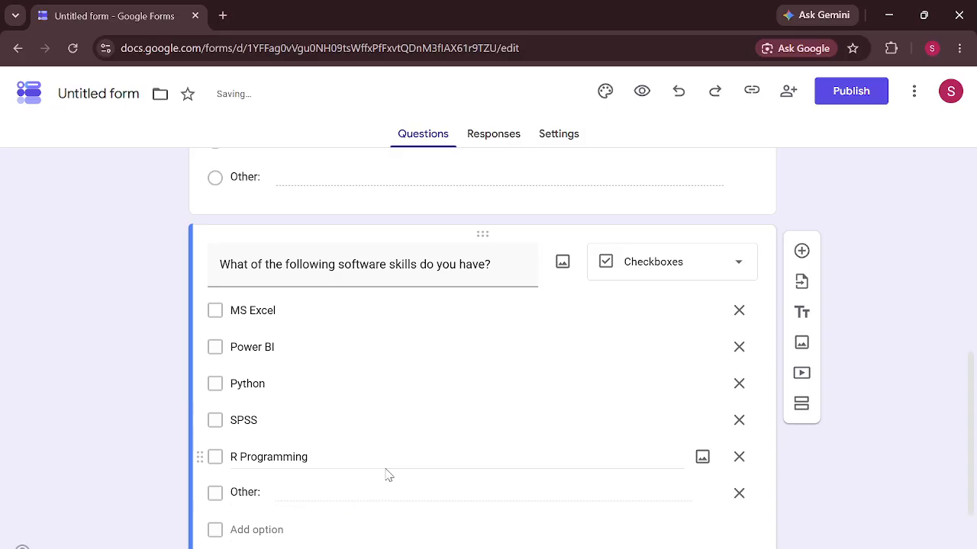
Add a fifth question below the software skills question and set its type to Dropdown.
scroll(388, 475, down, 2)
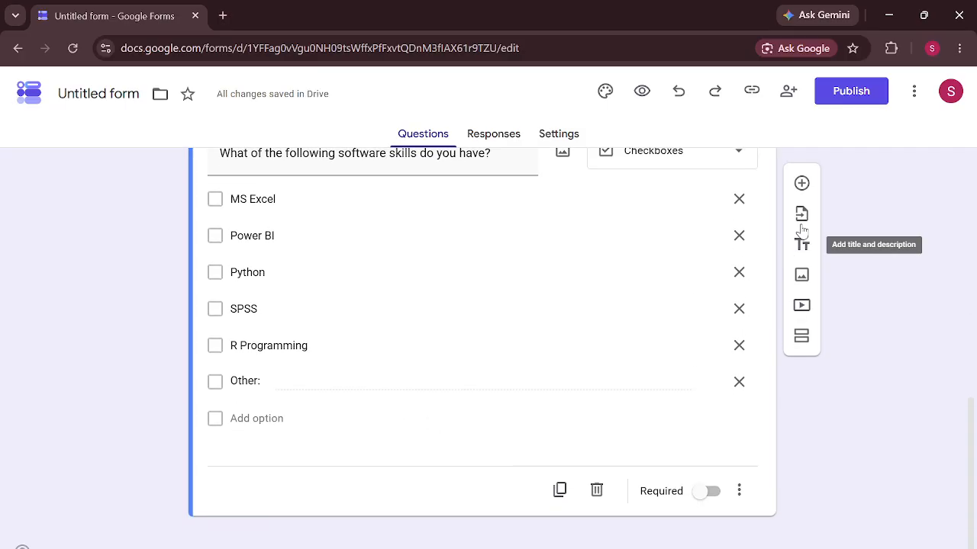
click(802, 183)
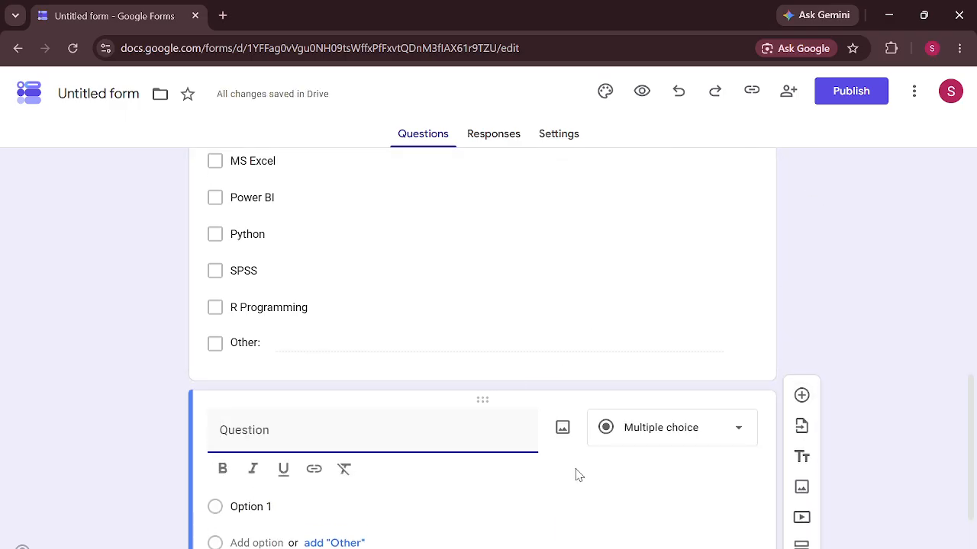
click(651, 445)
click(648, 268)
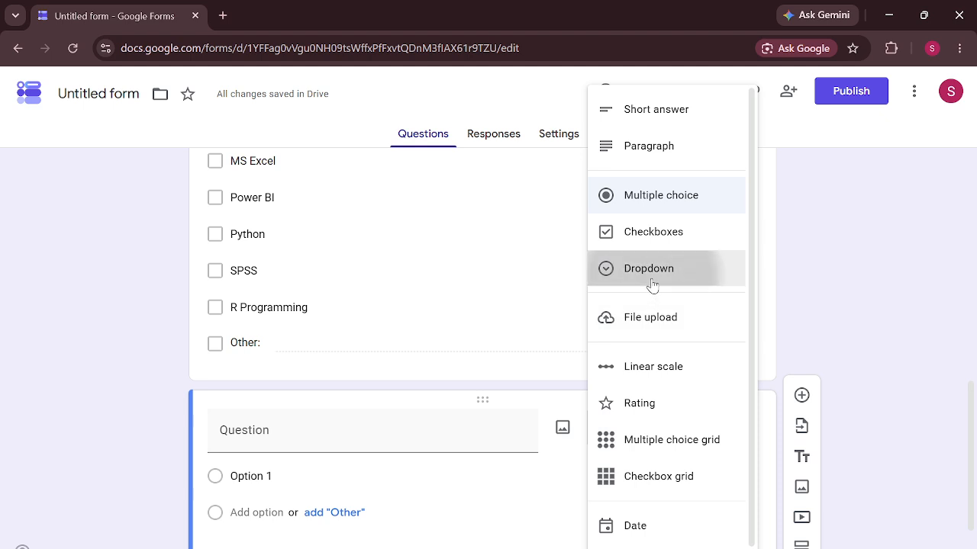
Word the dropdown question "Select your Faculty".
click(351, 436)
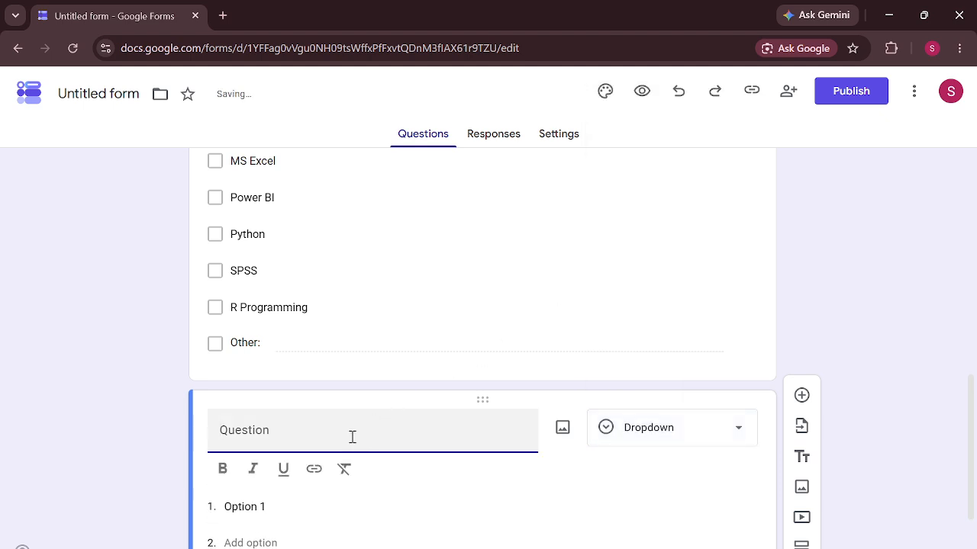
text(S)
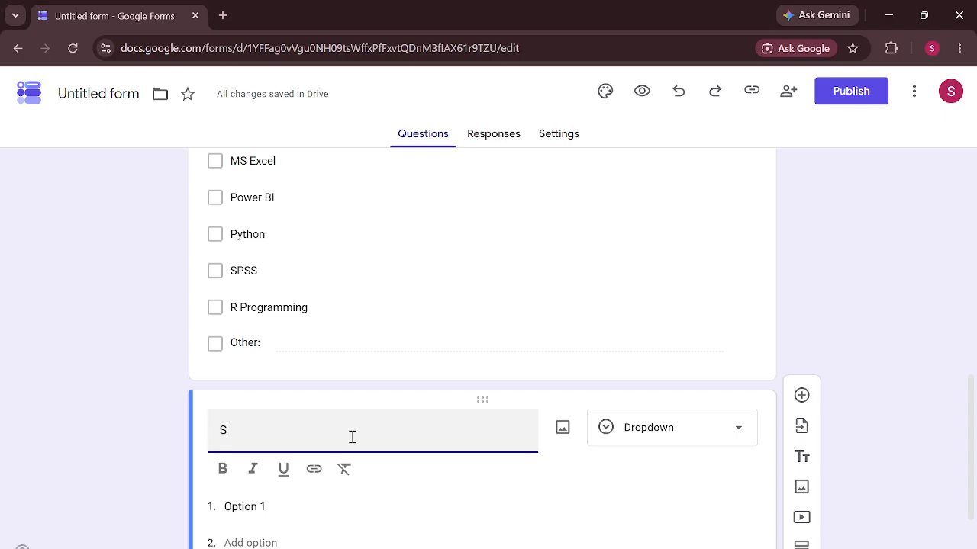
text(ekele)
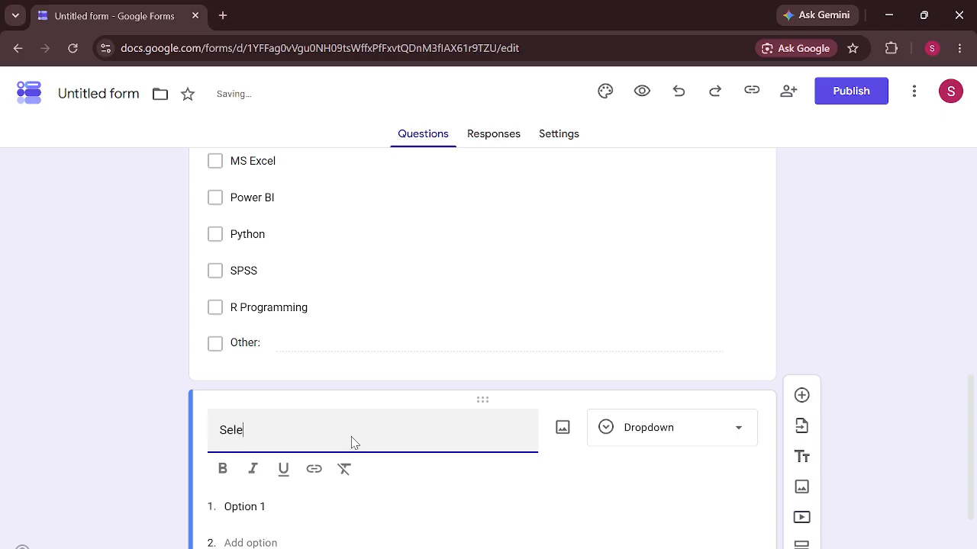
text(ct your Faculty?)
key(Return)
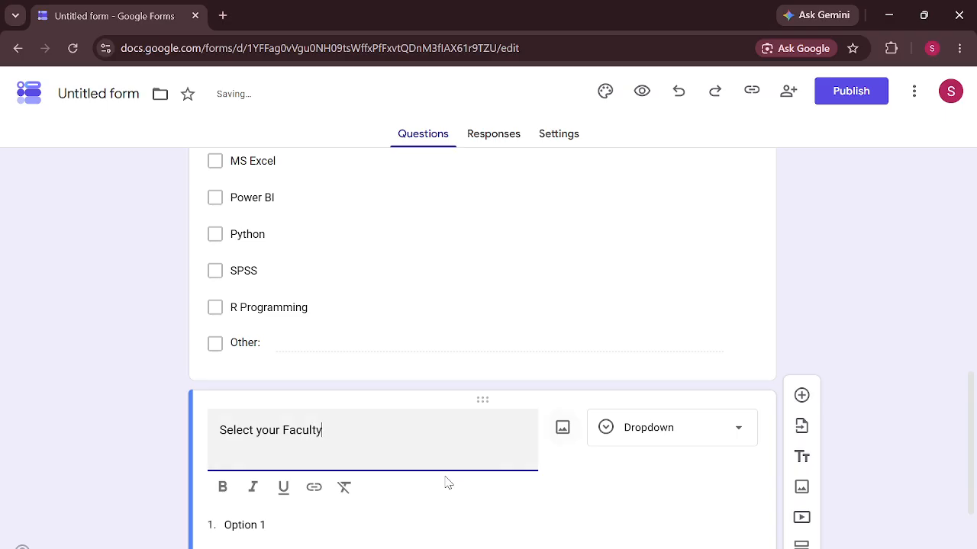
Enter Management and Science as the first two options of the faculty dropdown question.
click(252, 525)
text(Ma)
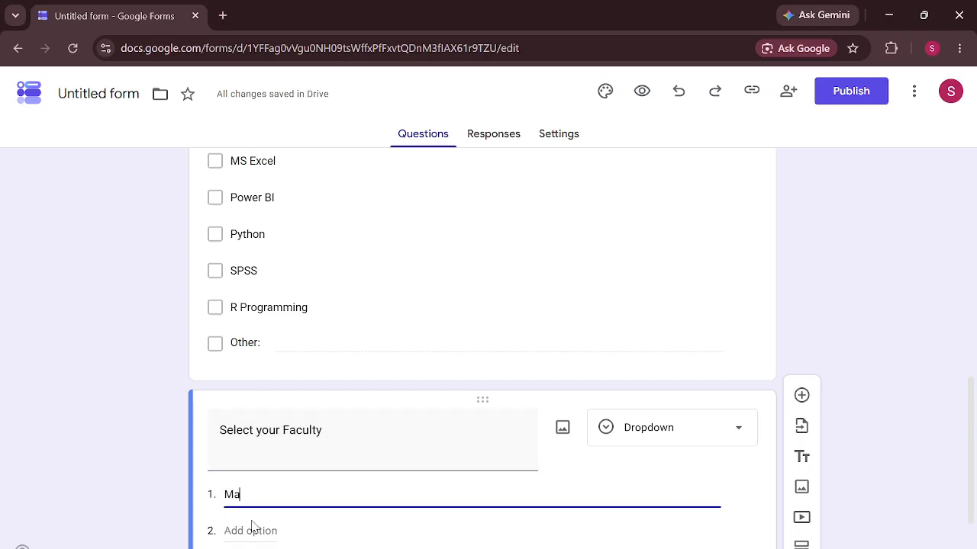
text(nagement)
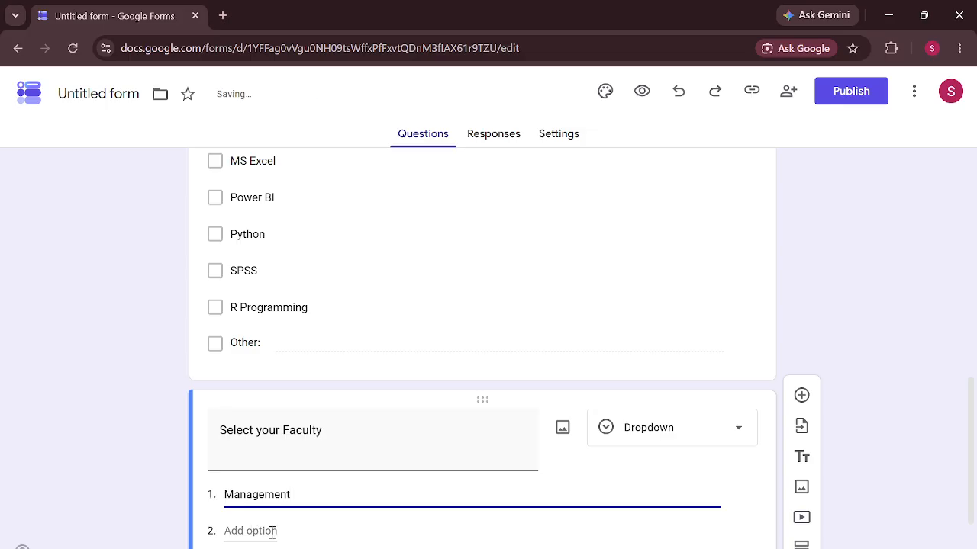
click(271, 532)
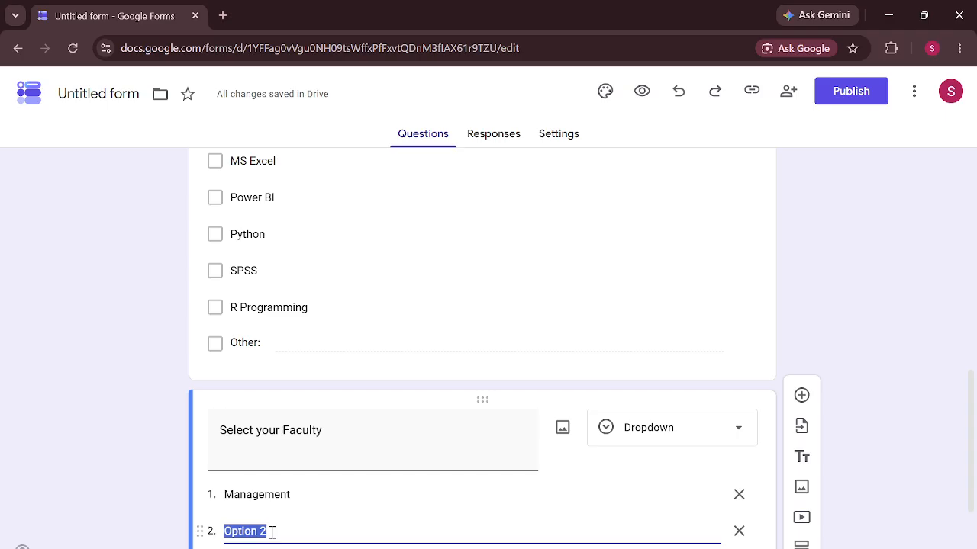
key(BackSpace)
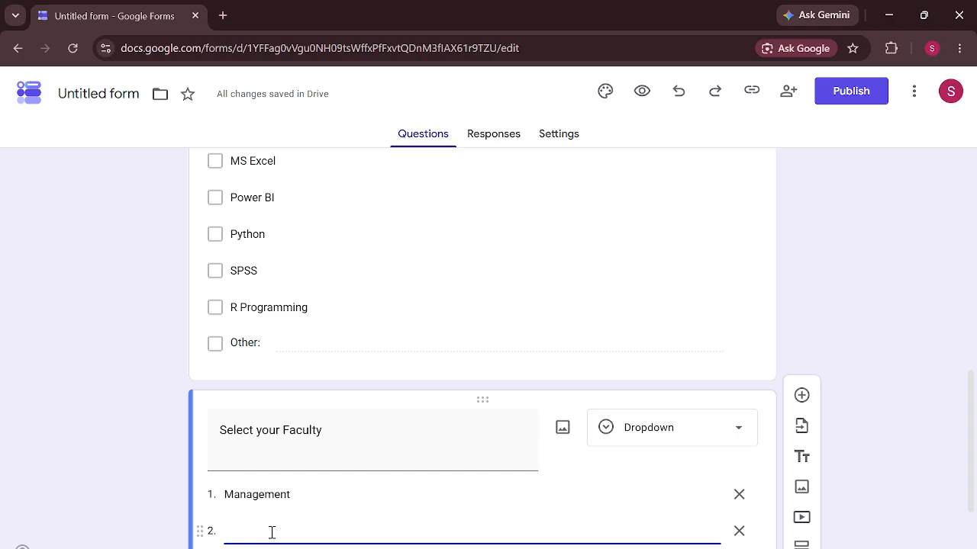
text(Scienc)
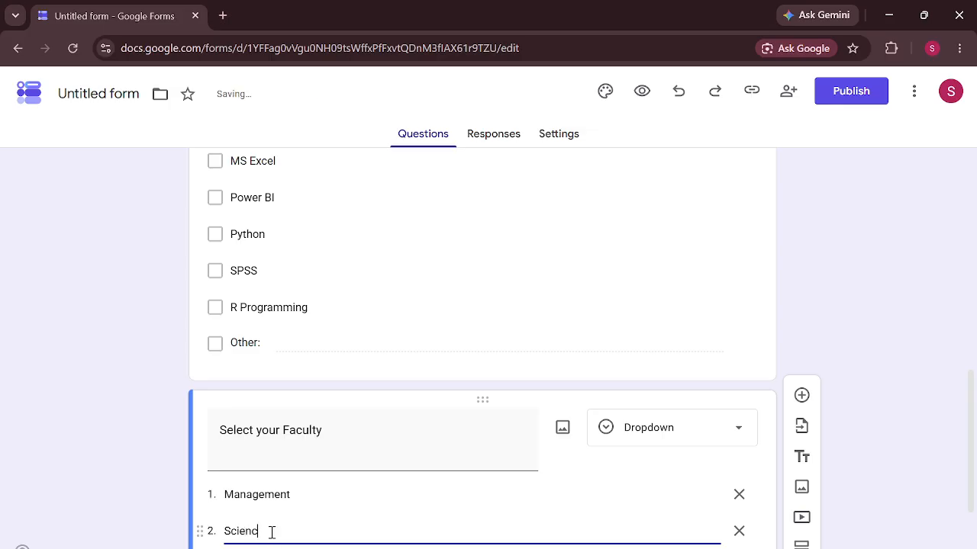
text(e)
Add Humanities and Education as the third and fourth options of the faculty dropdown question.
scroll(375, 388, down, 2)
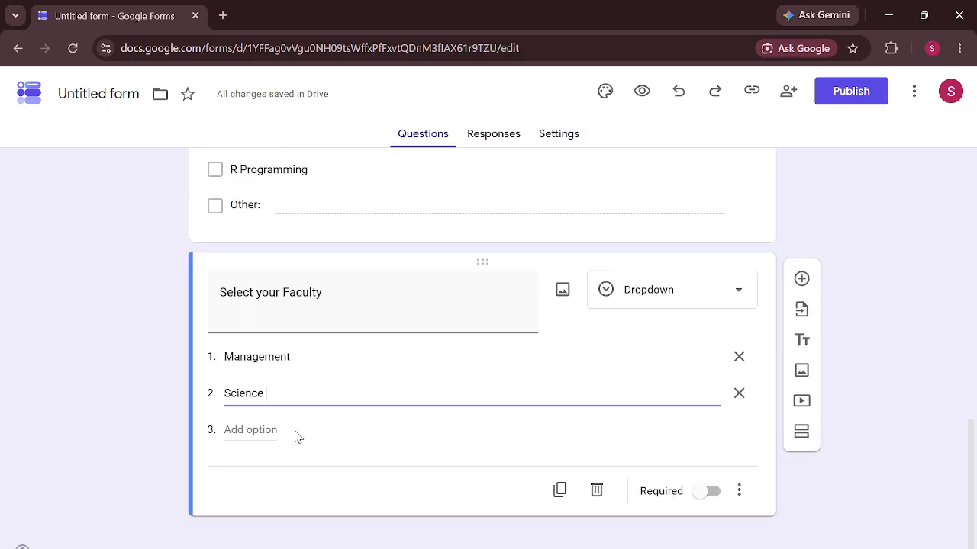
click(221, 432)
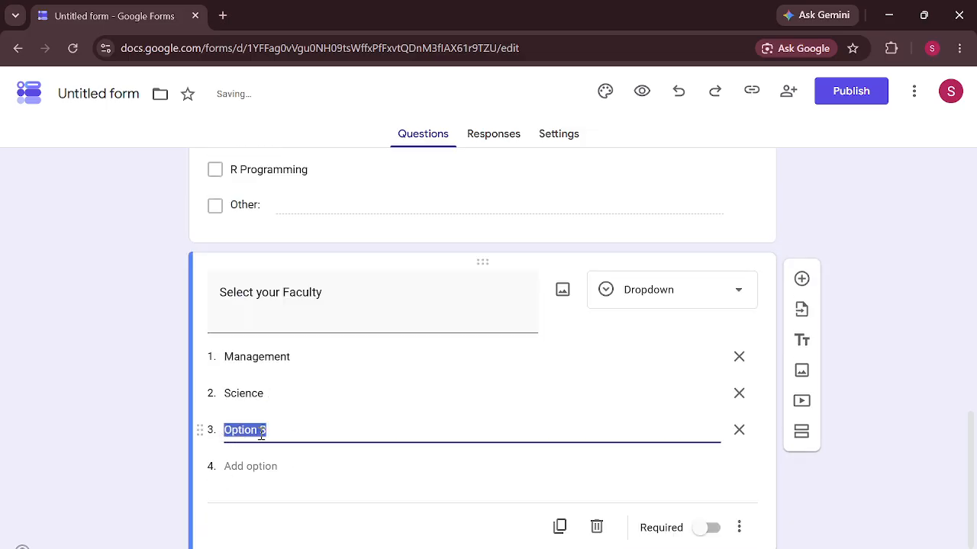
key(BackSpace)
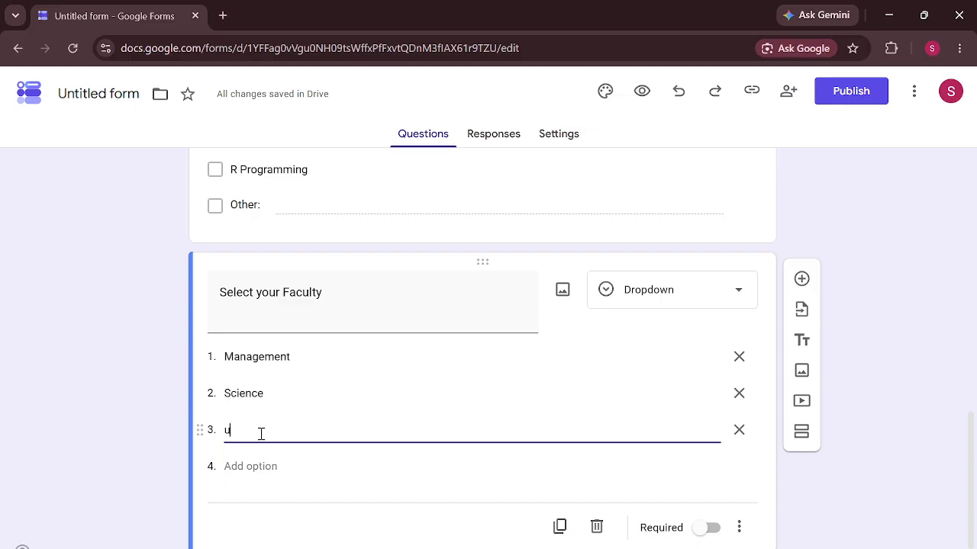
text(Humanities)
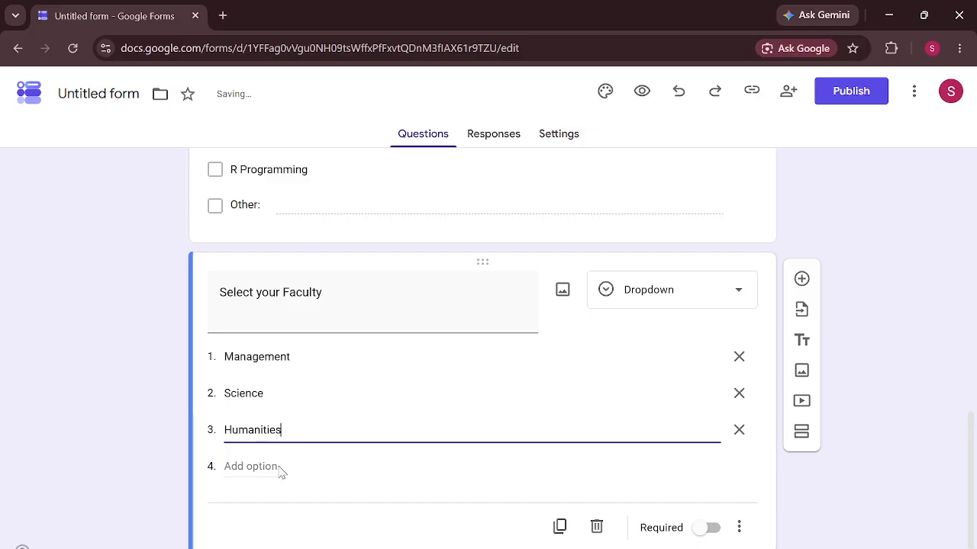
click(253, 466)
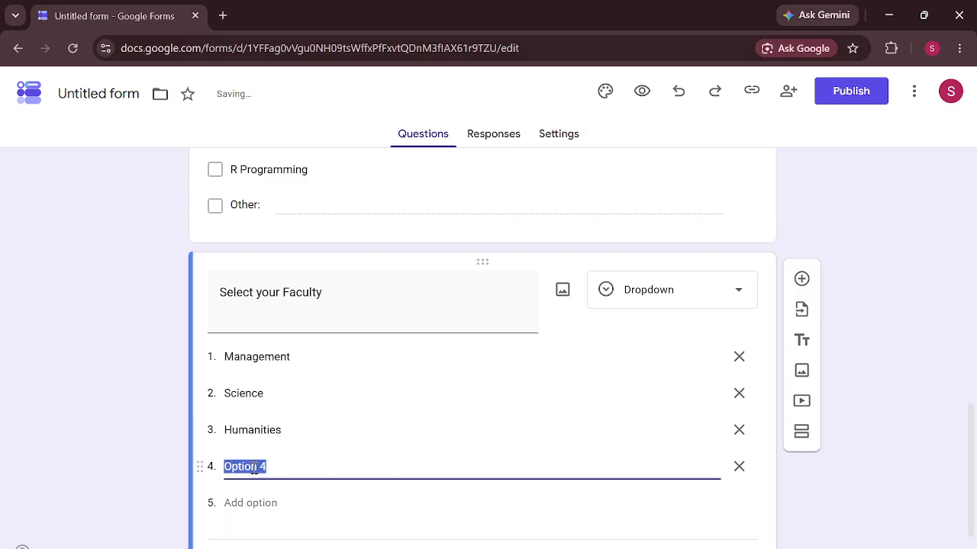
text(Edu)
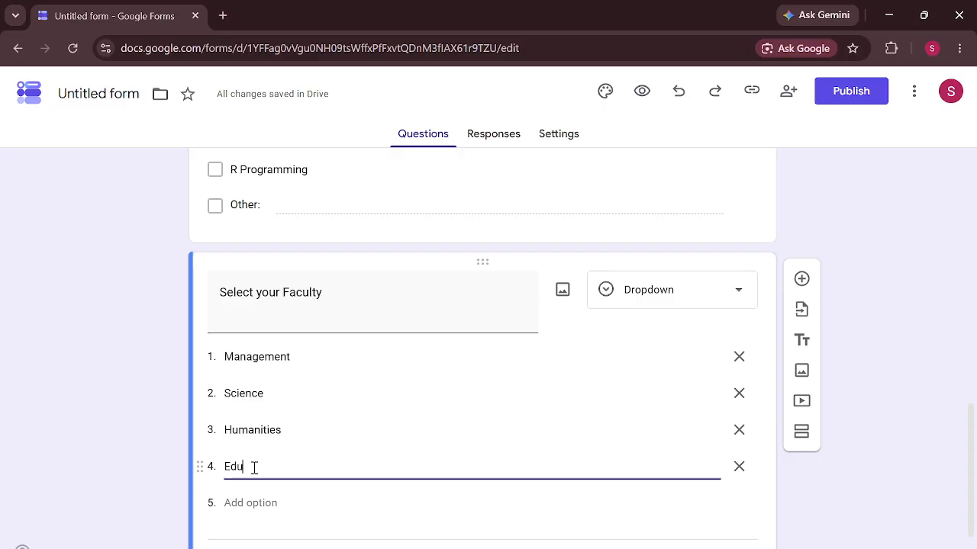
text(cation)
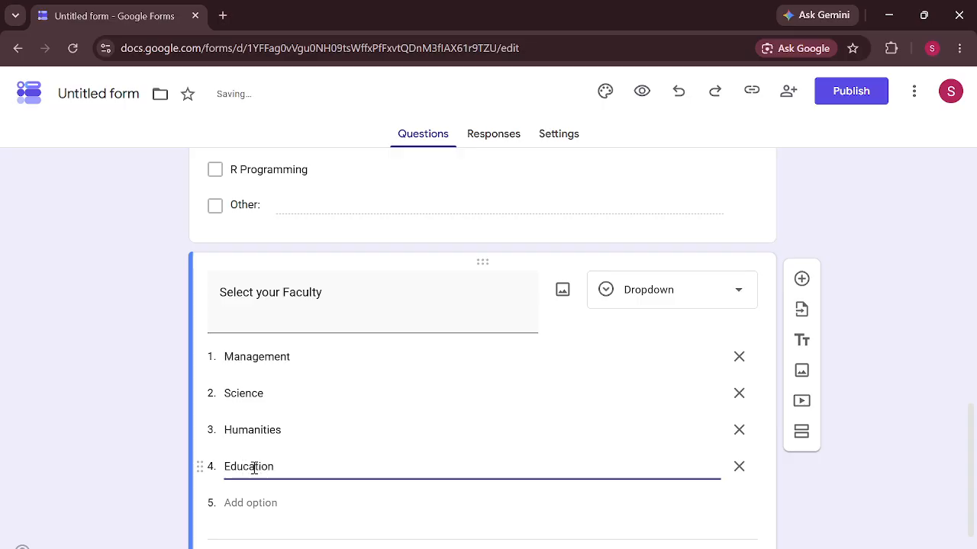
click(376, 508)
scroll(377, 508, down, 1)
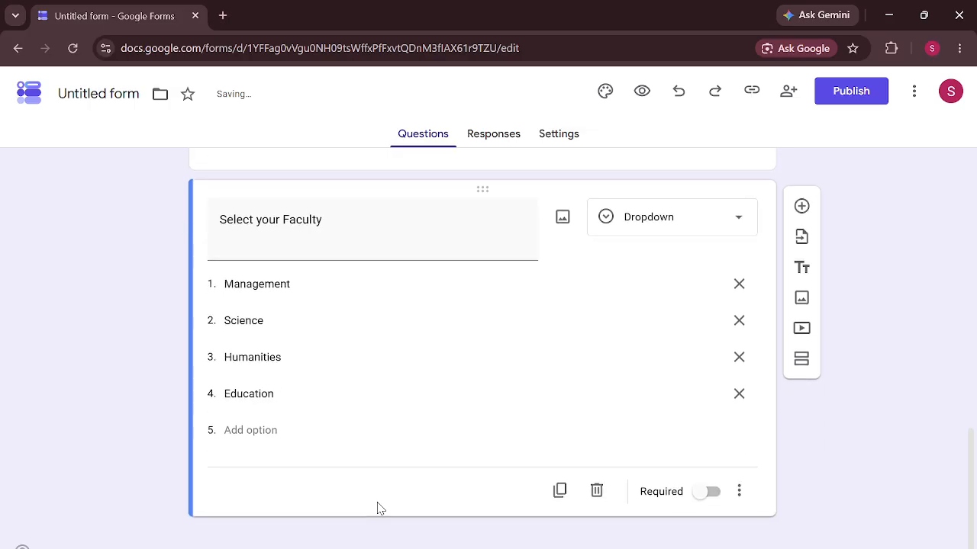
click(262, 432)
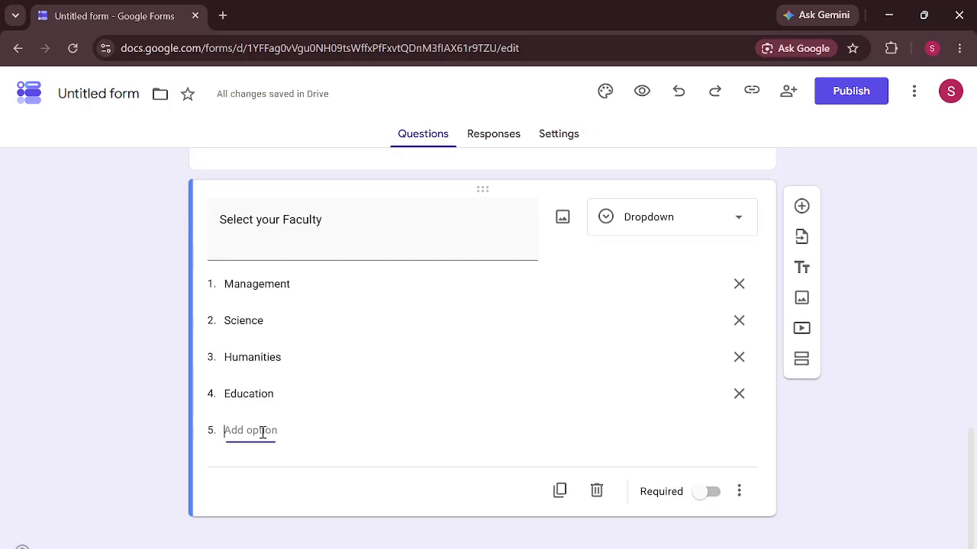
text(Ot)
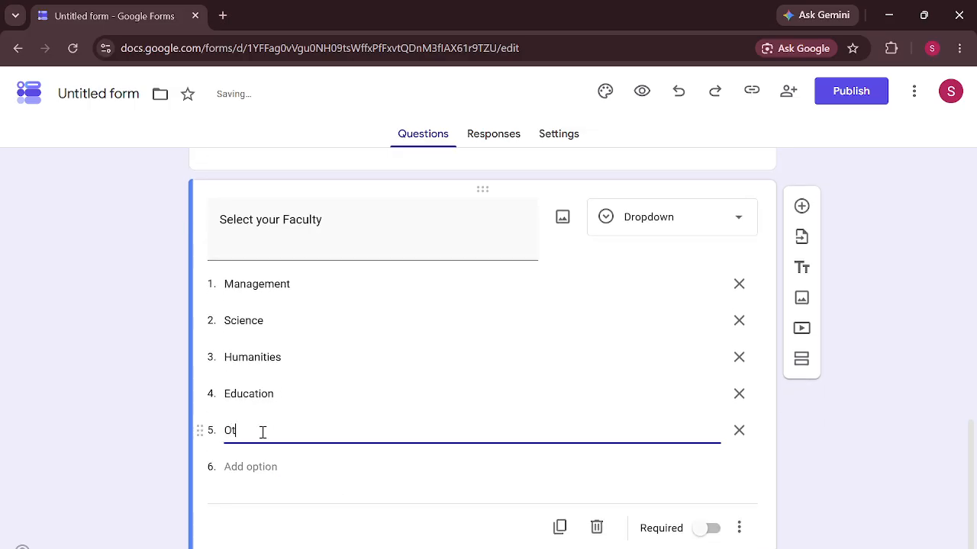
key(BackSpace)
key(BackSpace)
click(291, 484)
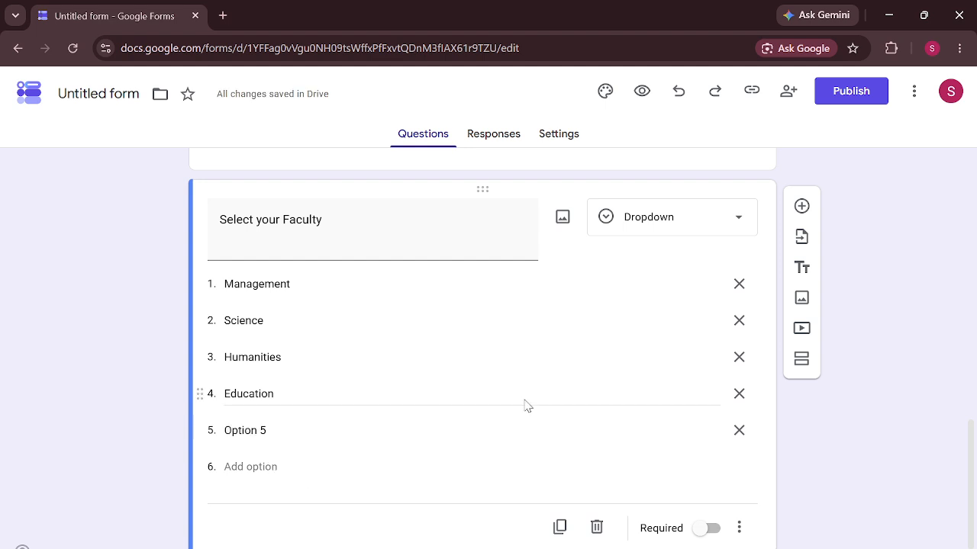
click(738, 430)
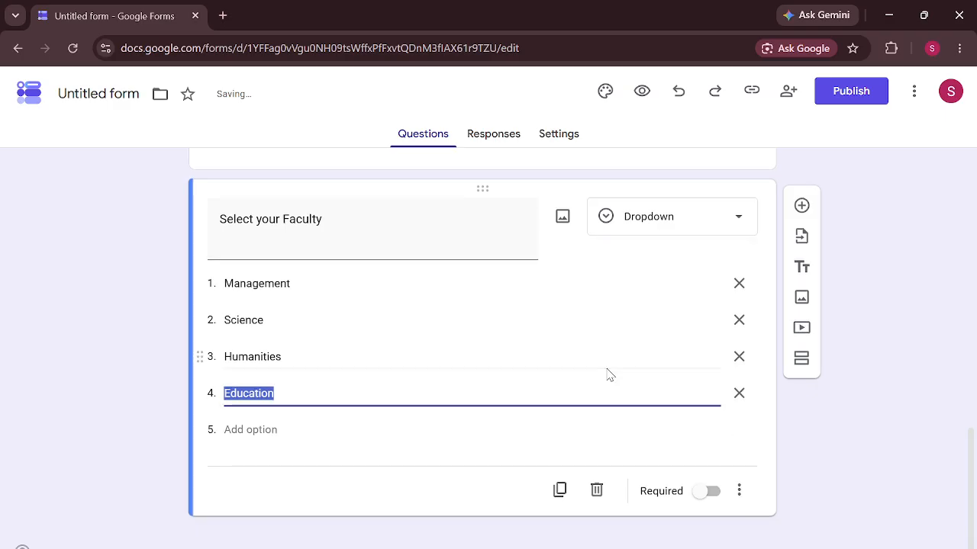
Add two blank questions below the faculty dropdown question.
click(801, 205)
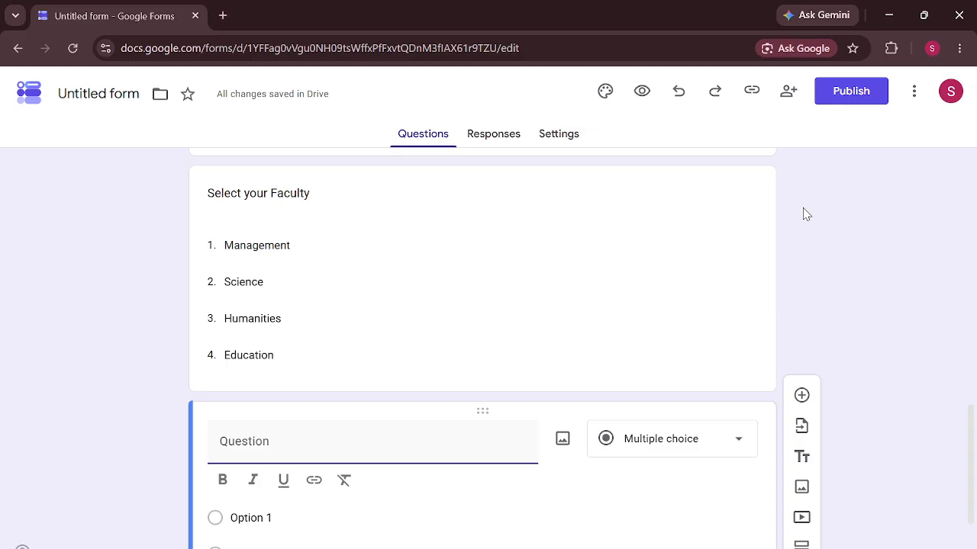
click(800, 396)
scroll(676, 408, up, 2)
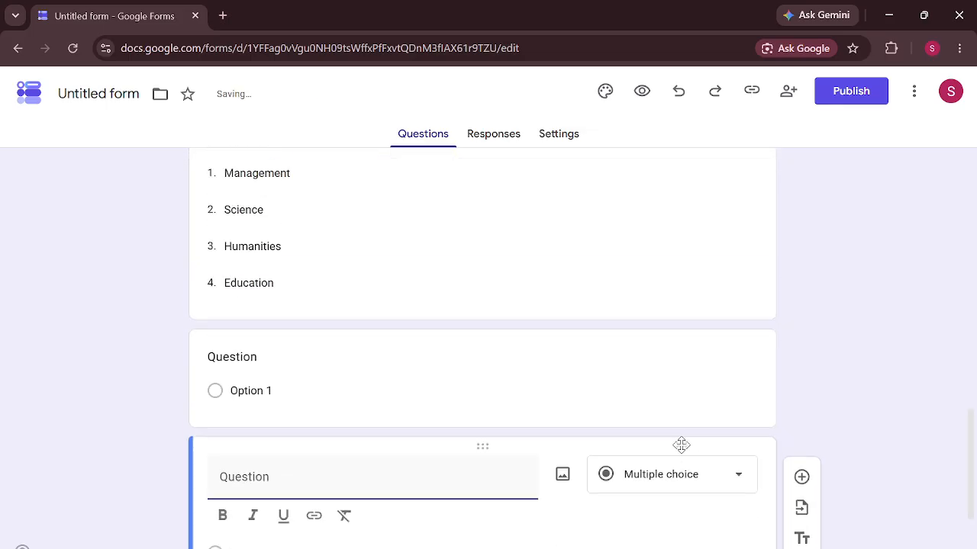
Set the first blank question's type to File upload and allow respondents to upload files to Drive.
click(641, 394)
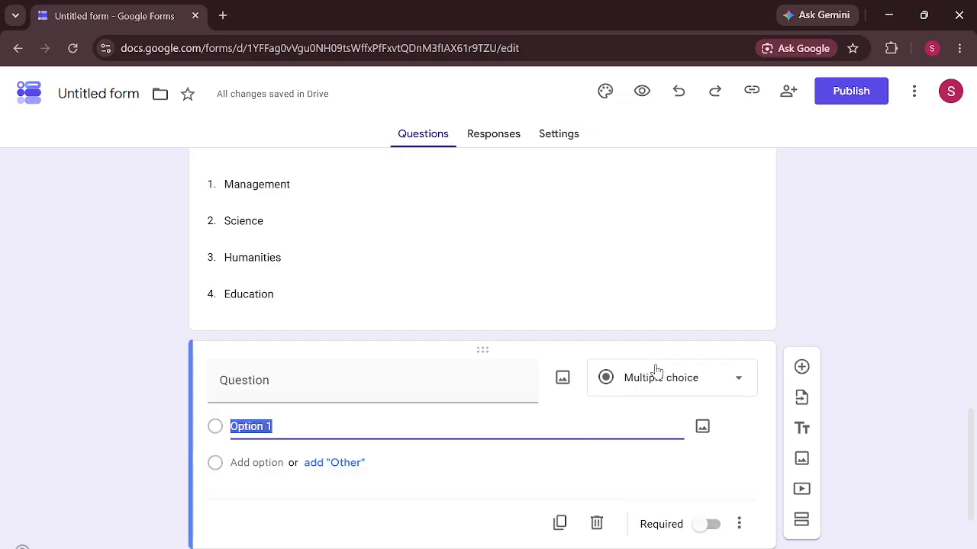
click(655, 374)
click(663, 314)
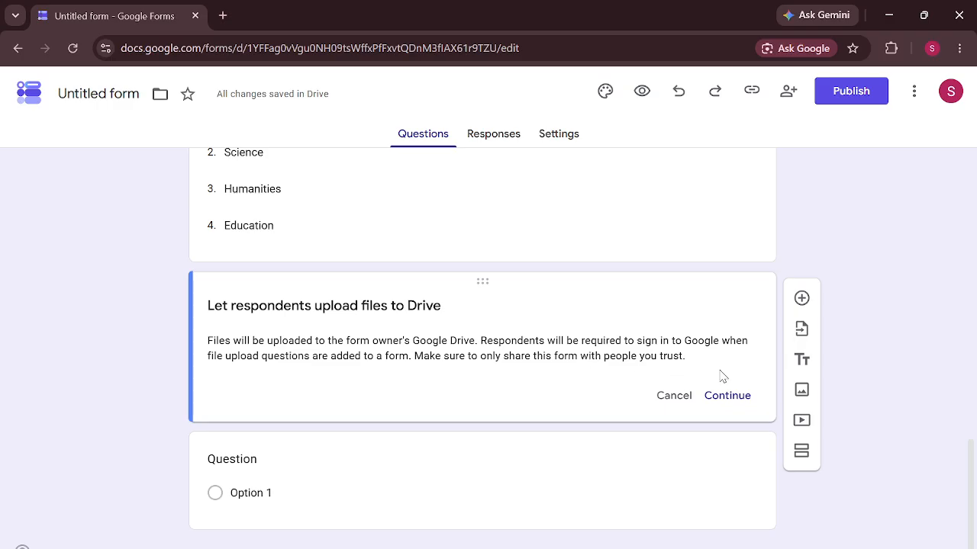
click(743, 402)
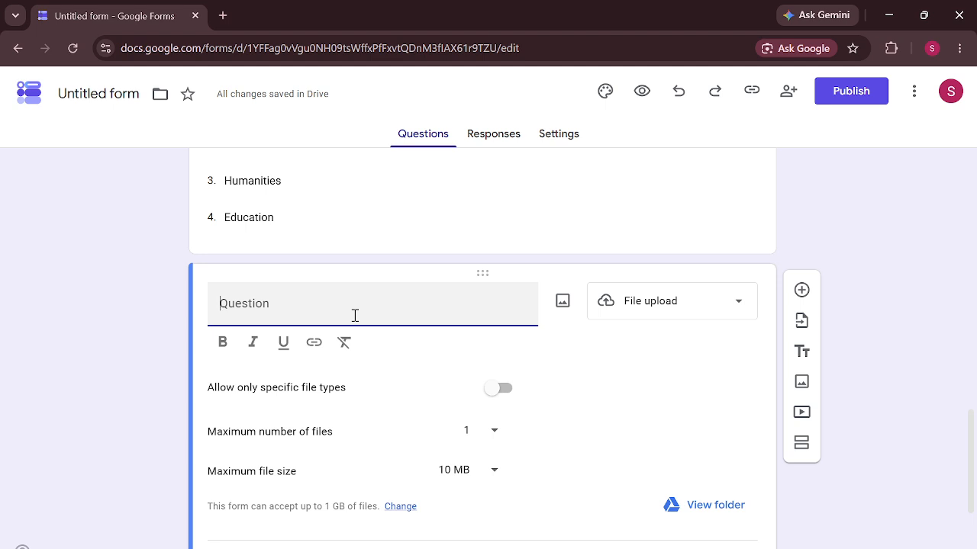
Word the file upload question "Please upload your student ID or transcript".
text(Please up)
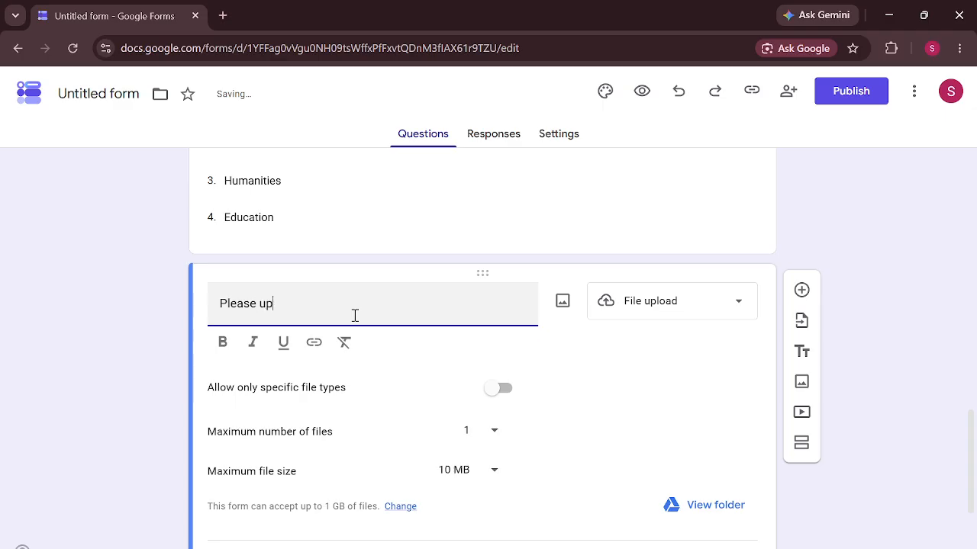
text(load your stuen)
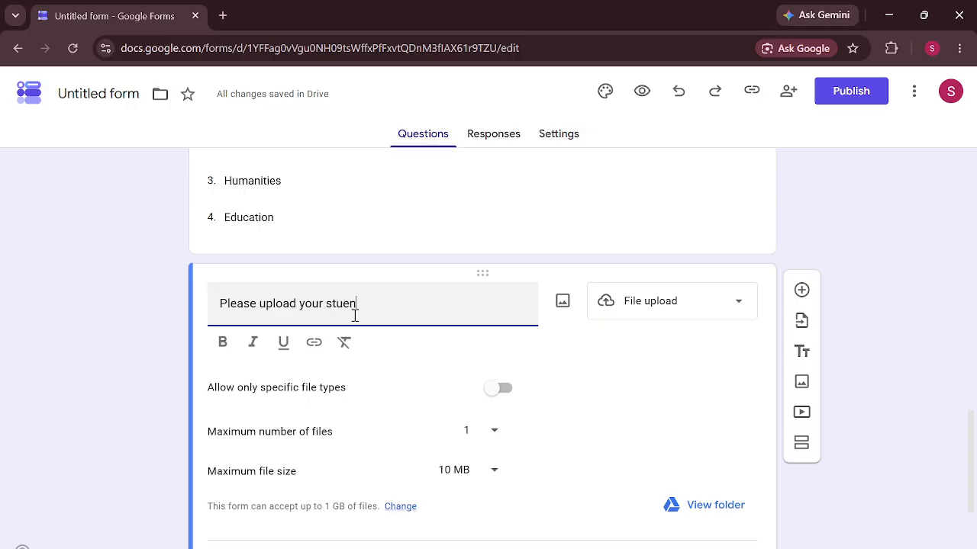
key(BackSpace)
key(BackSpace)
key(BackSpace)
key(BackSpace)
text(tudent)
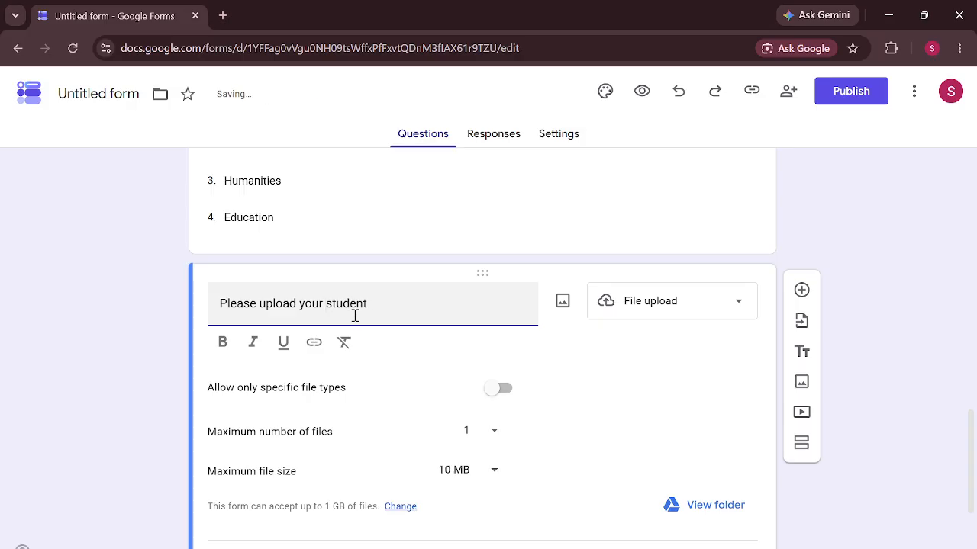
text( ID or Tras)
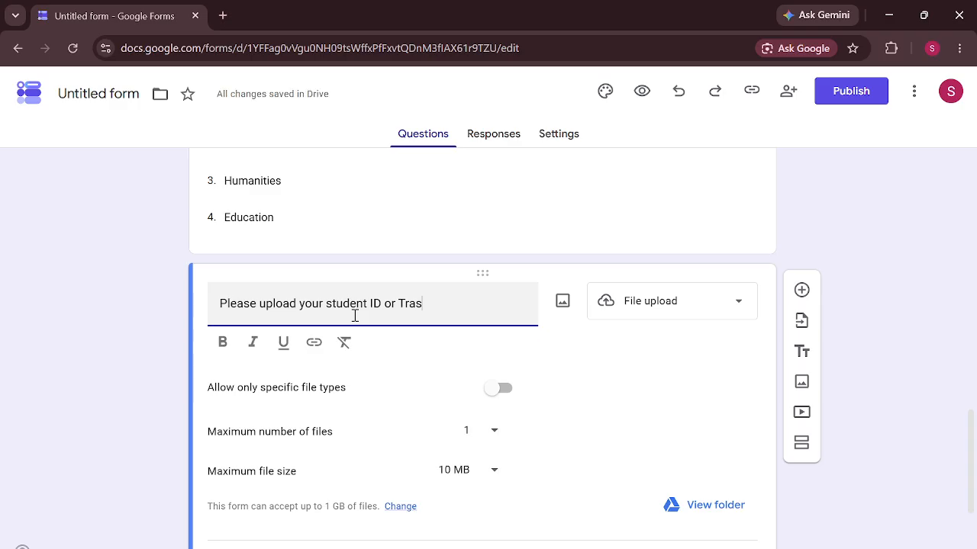
key(BackSpace)
key(BackSpace)
key(BackSpace)
key(BackSpace)
text(r )
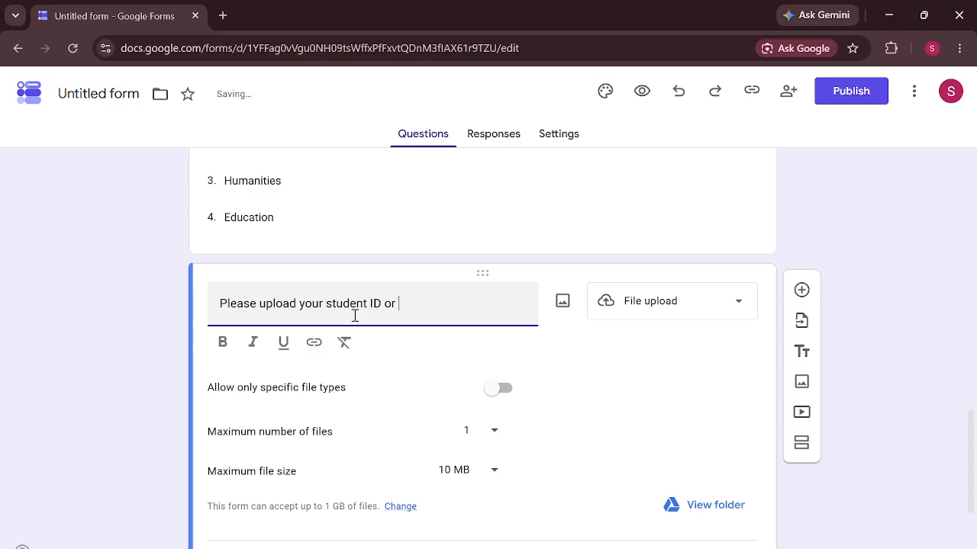
text(transcript)
scroll(388, 323, down, 1)
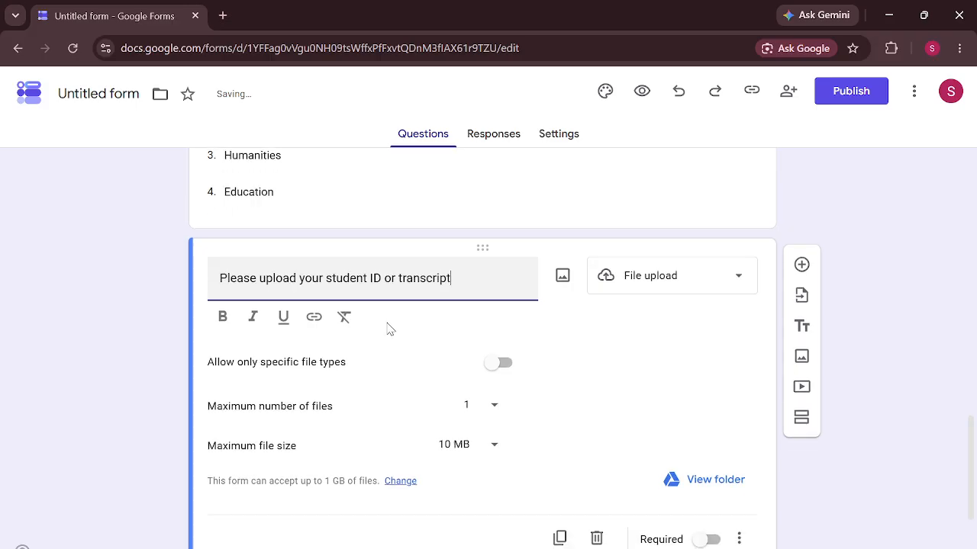
click(450, 403)
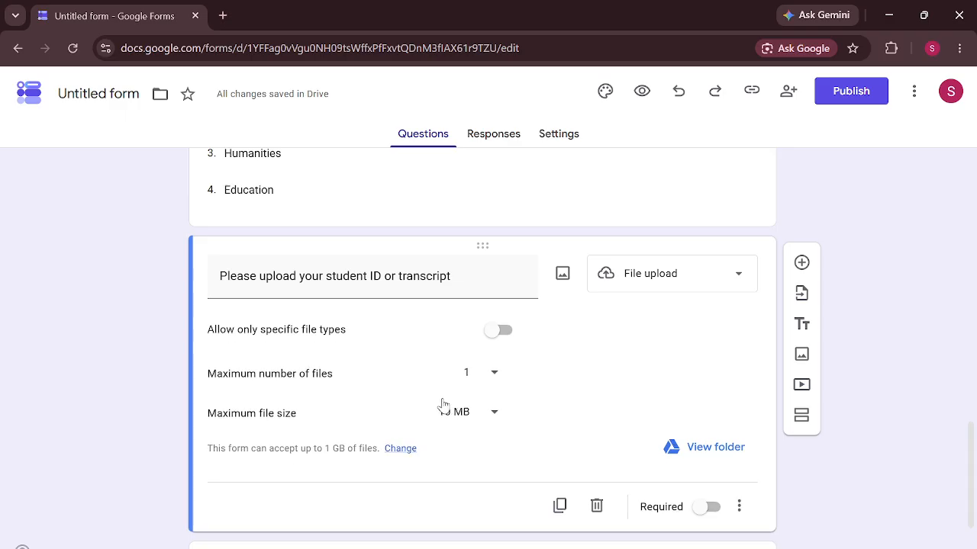
click(454, 361)
click(398, 374)
scroll(394, 374, down, 1)
click(496, 312)
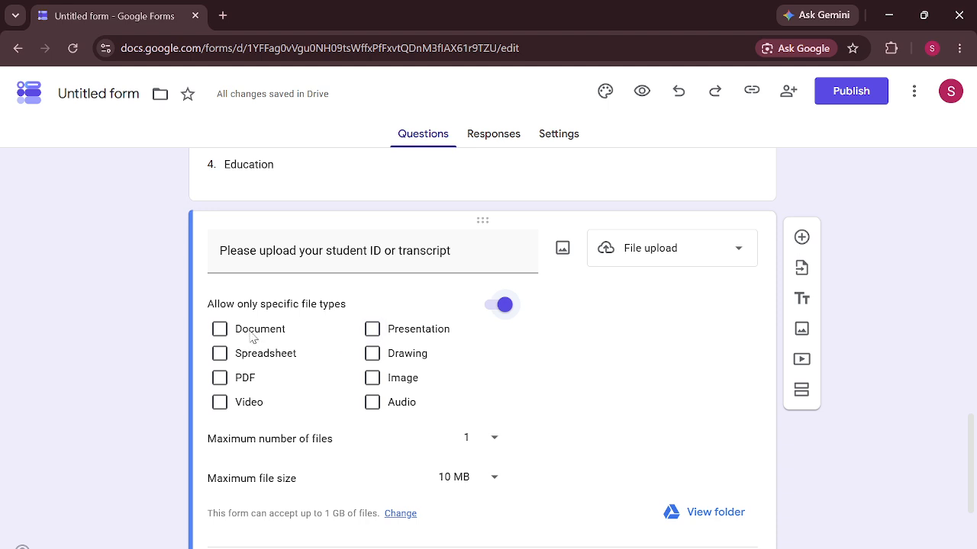
scroll(309, 381, down, 1)
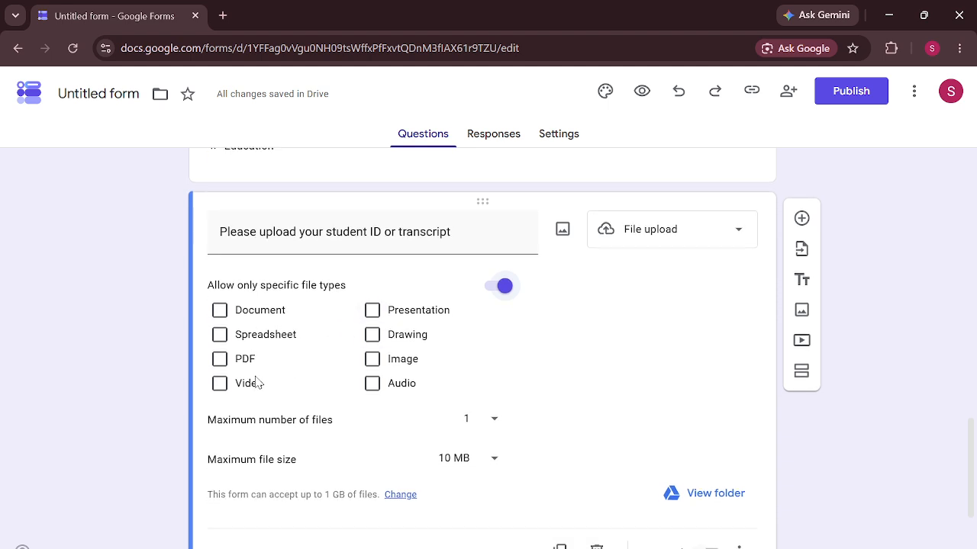
scroll(303, 377, down, 1)
scroll(303, 377, up, 1)
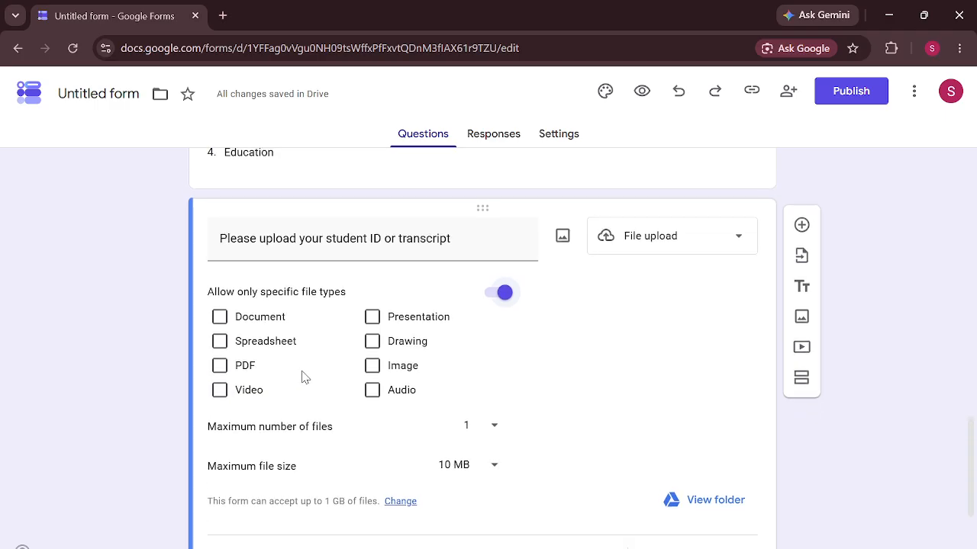
click(496, 296)
Set the type of the blank question below the file upload question to Linear scale.
scroll(439, 347, down, 2)
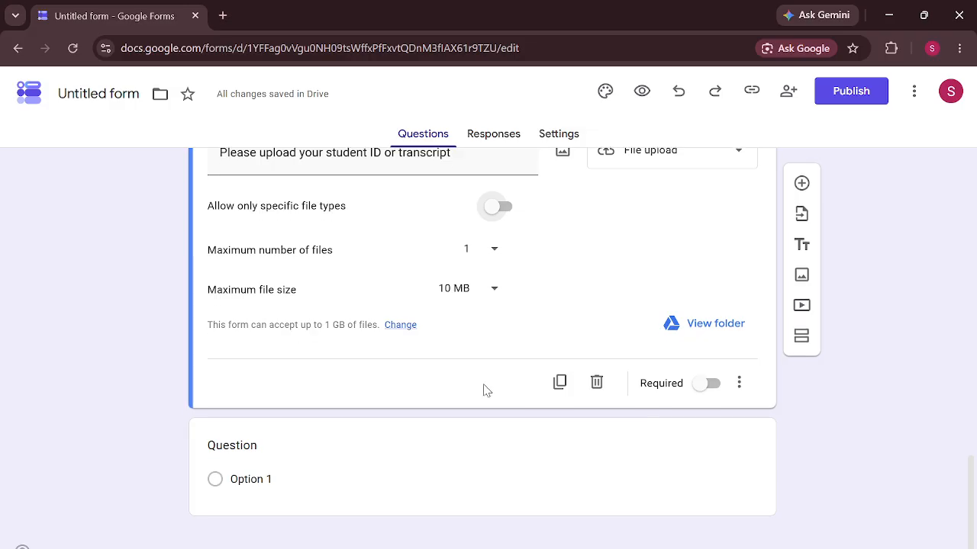
click(552, 457)
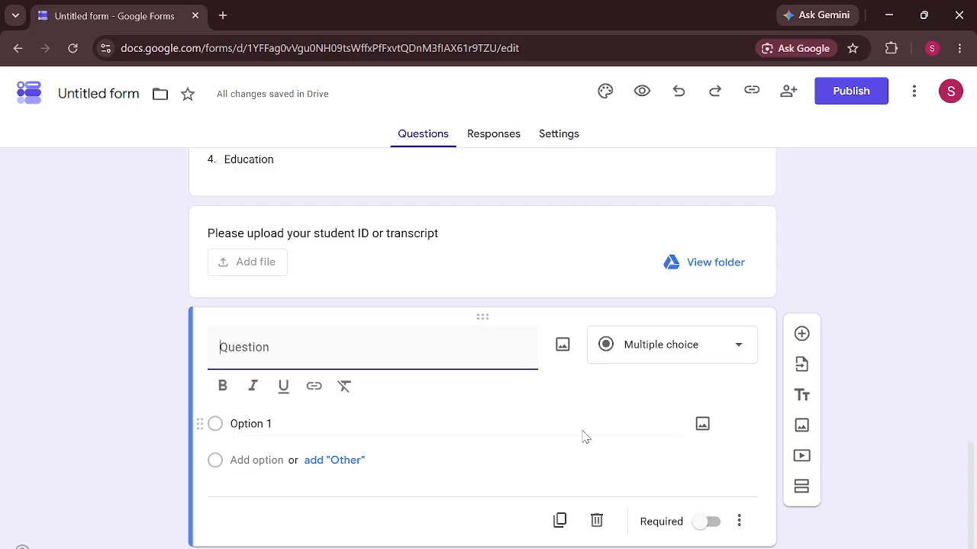
click(704, 352)
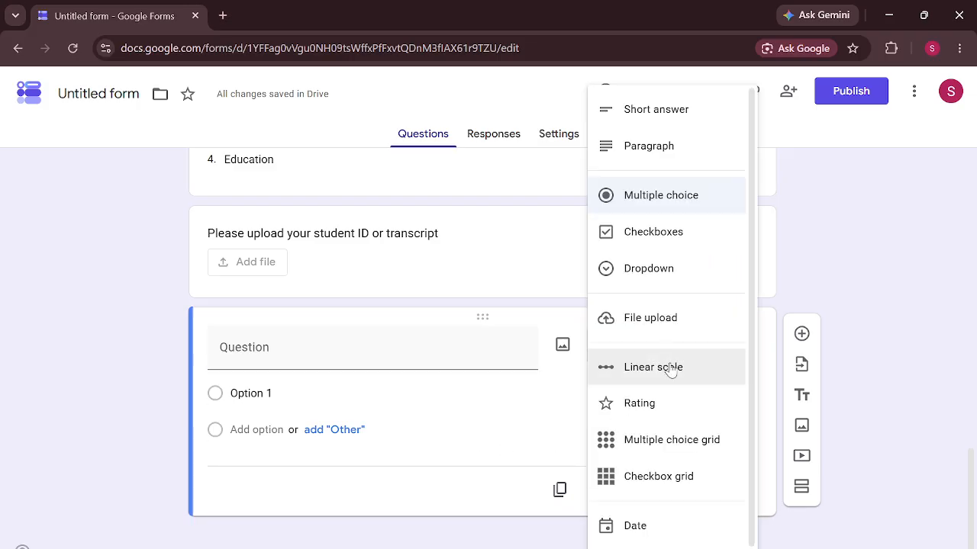
click(669, 364)
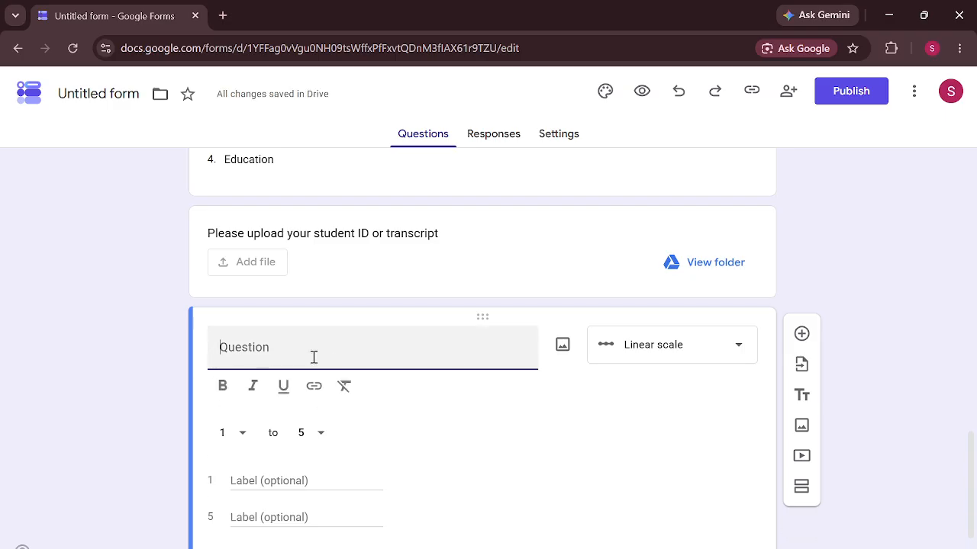
Word the linear scale question "How satisfied are you with the college library facilities.".
text(How )
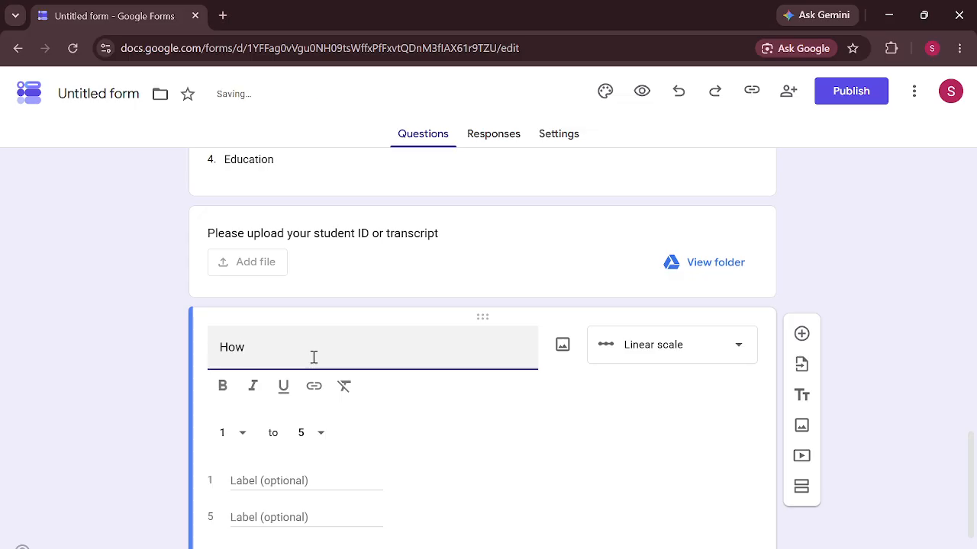
text(satish)
key(BackSpace)
text(fied are)
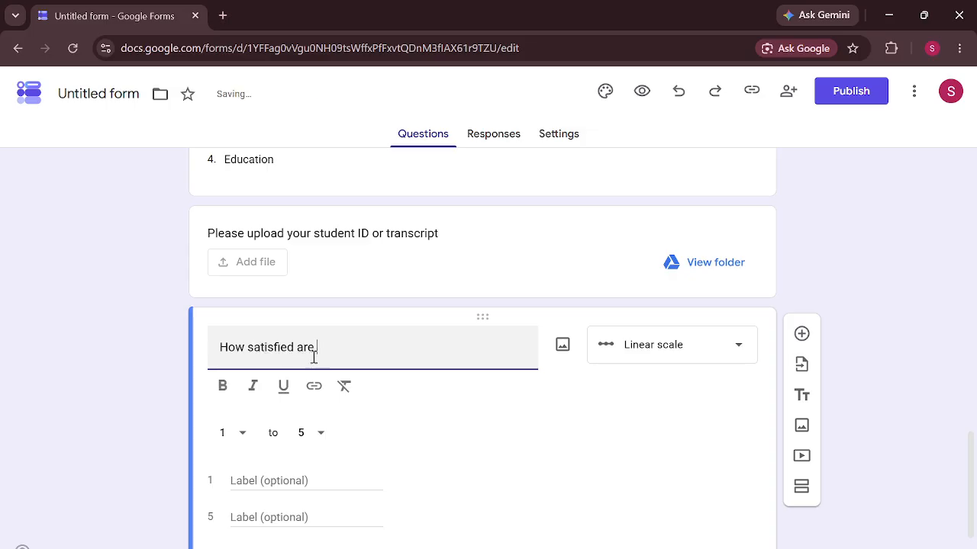
text( you with the co)
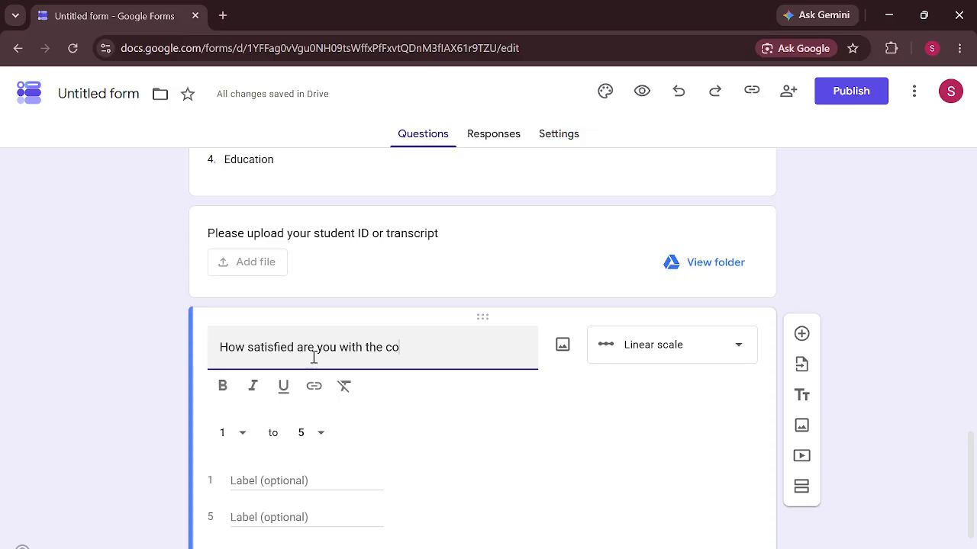
text(llege)
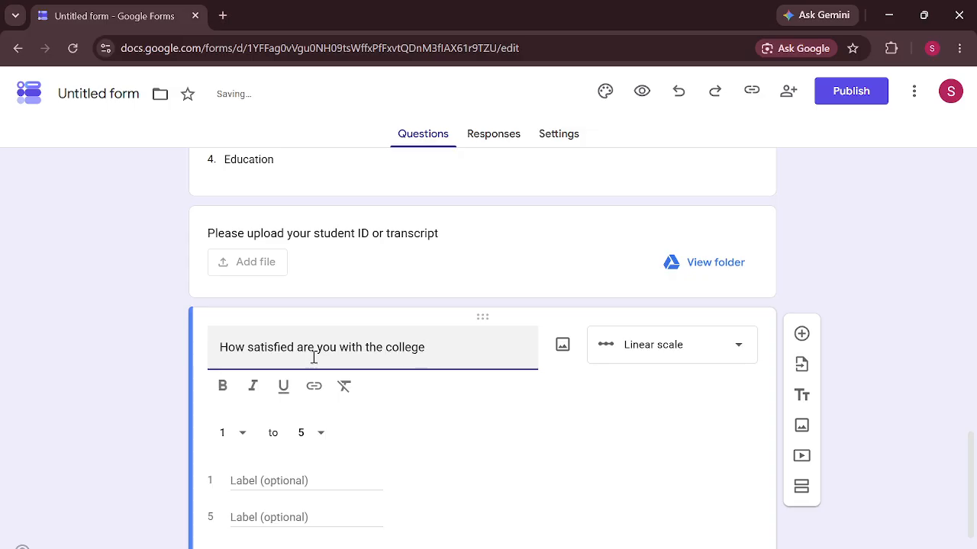
text( library facilities)
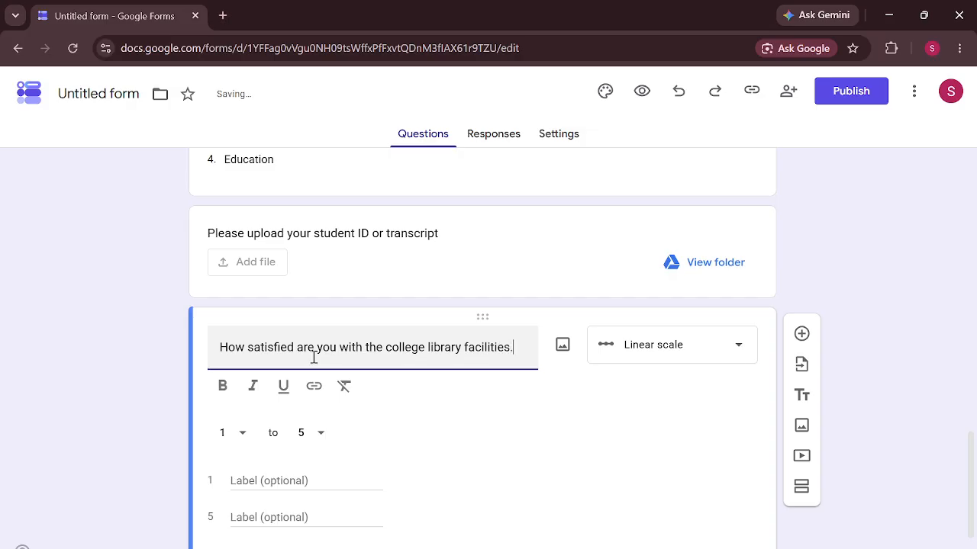
text(.)
Set the library satisfaction scale to run from 0 to 2.
click(268, 480)
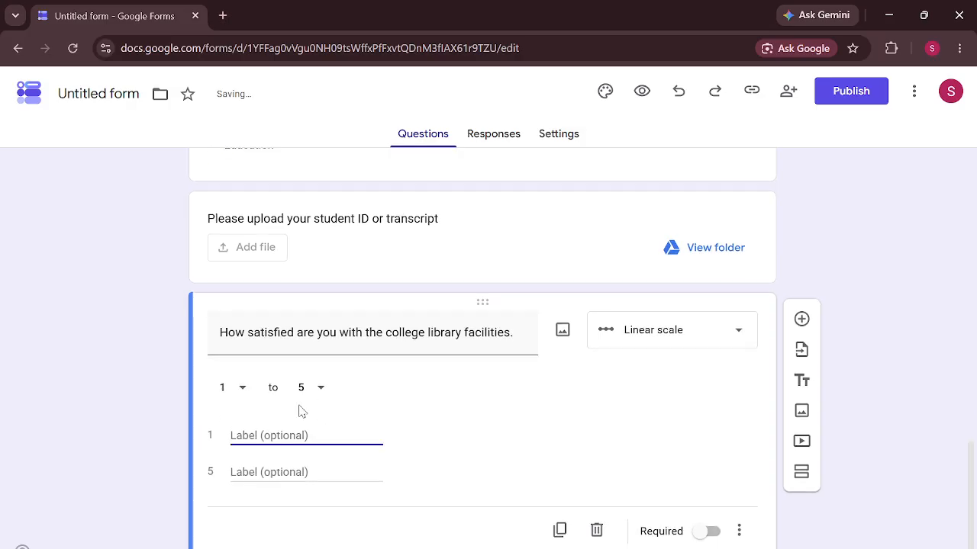
click(237, 393)
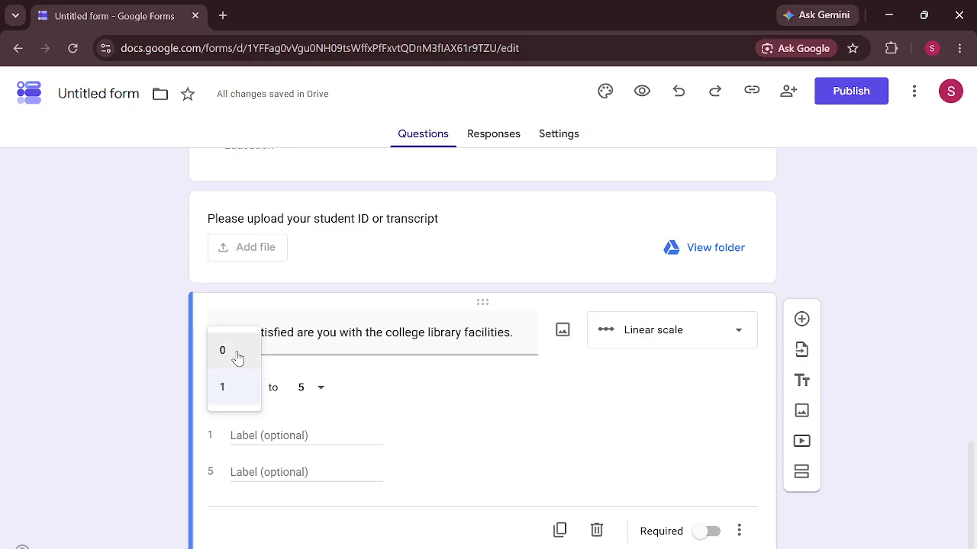
click(238, 354)
click(317, 387)
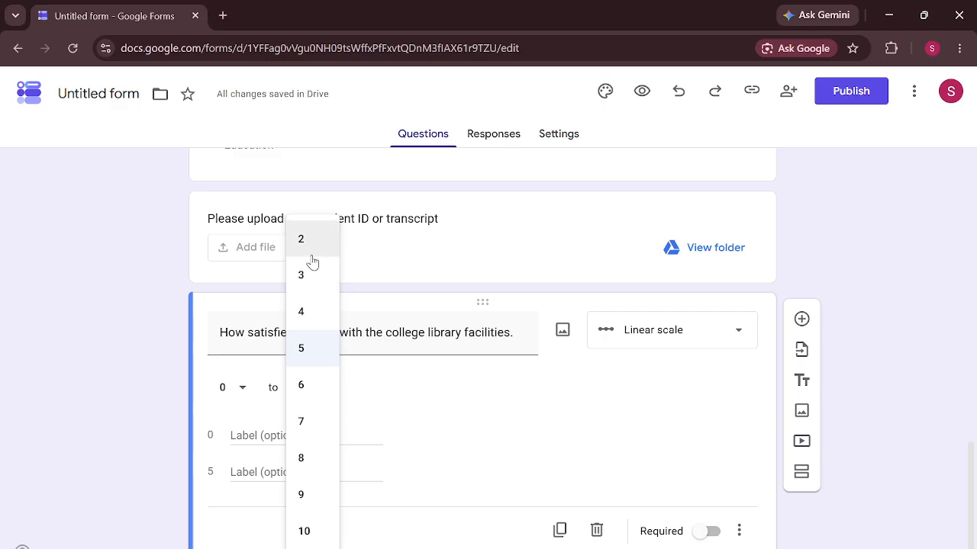
click(311, 258)
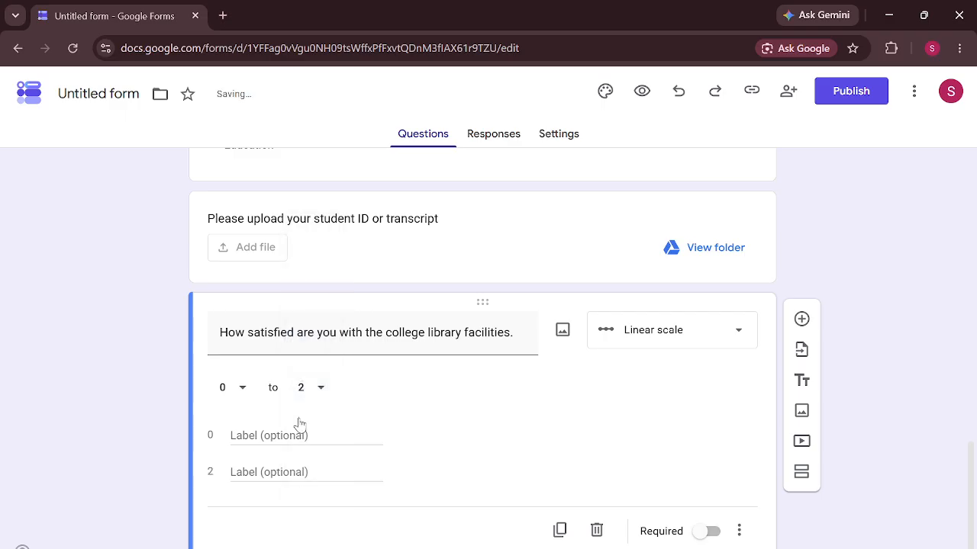
Label value 0 of the library satisfaction scale "Very Dissatisfied".
click(269, 429)
text(Very Dis)
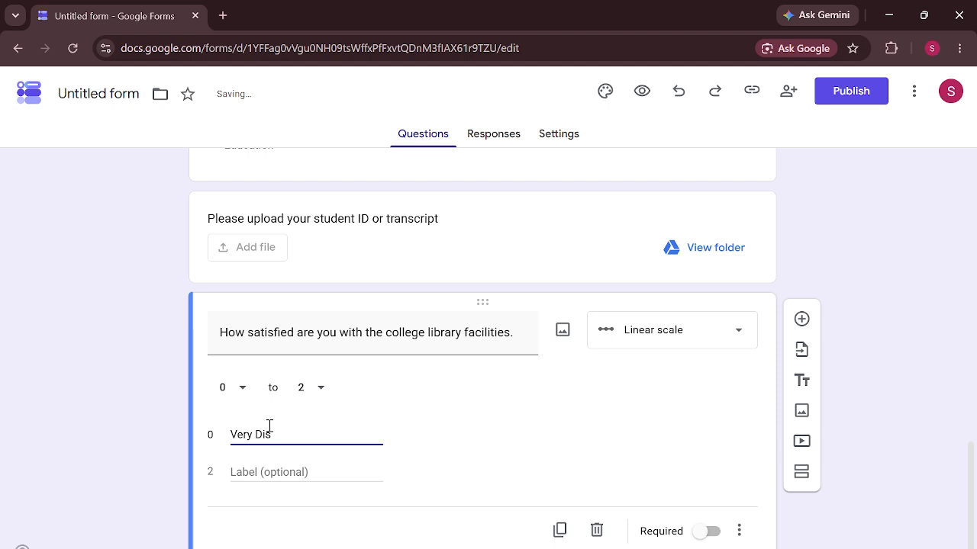
text(satisfied)
Label value 2 of the library satisfaction scale "Satisfied".
click(262, 468)
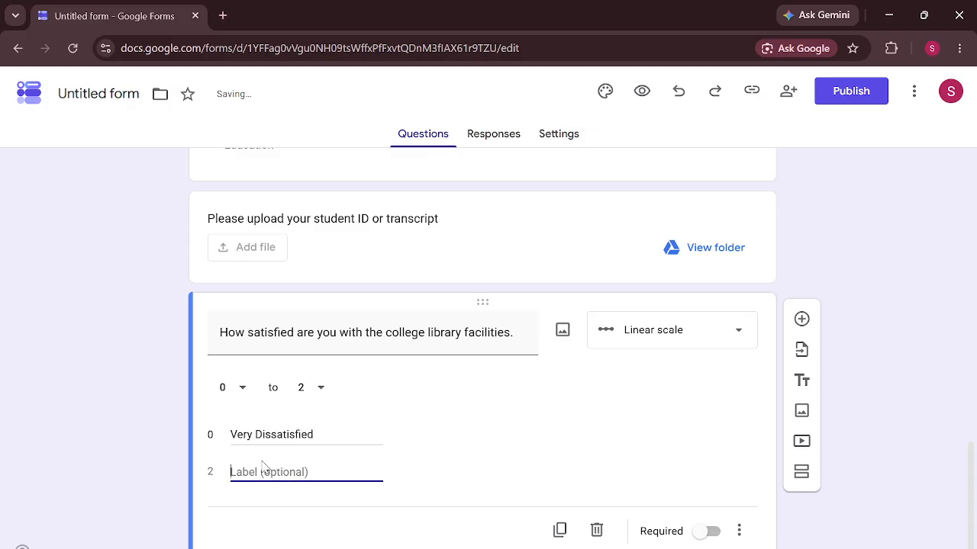
text(D)
key(BackSpace)
text(Satisfi)
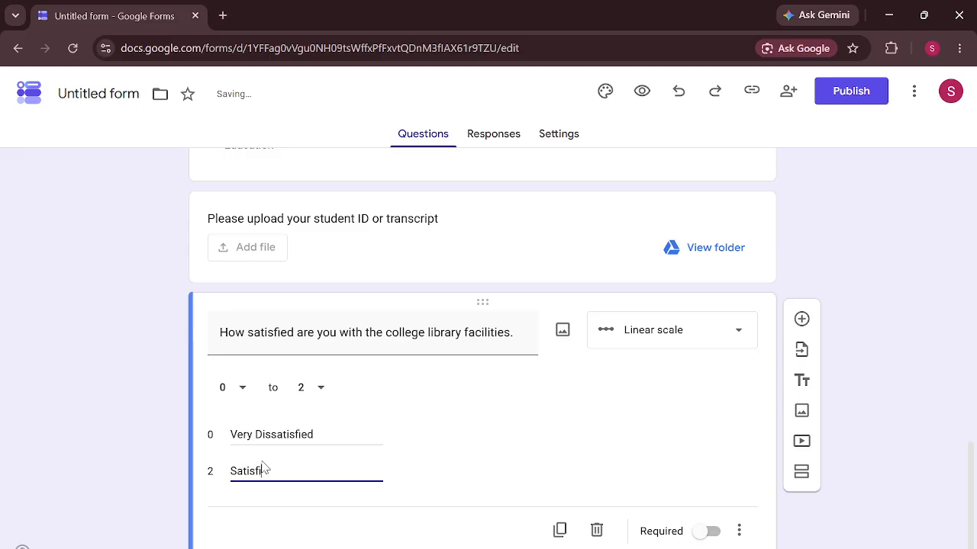
text(ed)
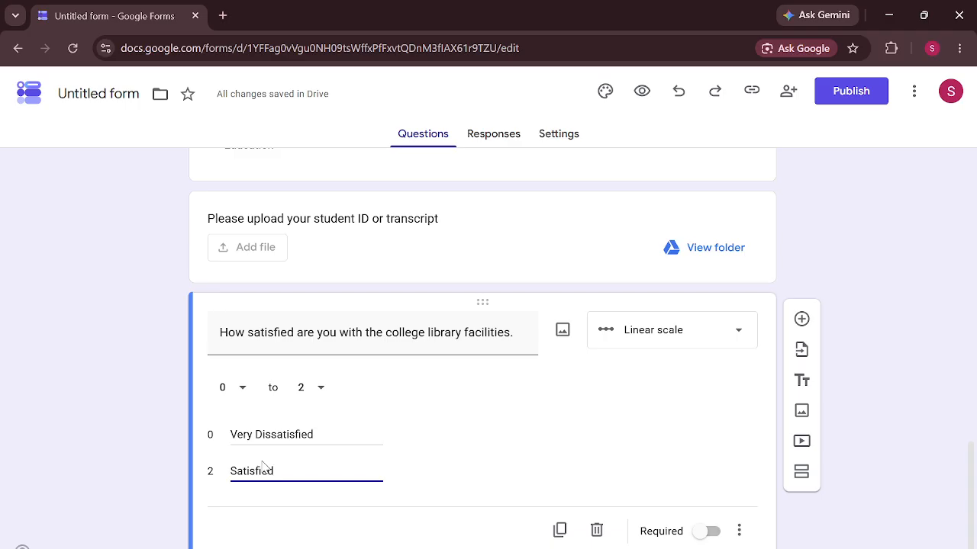
Add a new question below the library satisfaction scale and set its type to Rating.
click(801, 319)
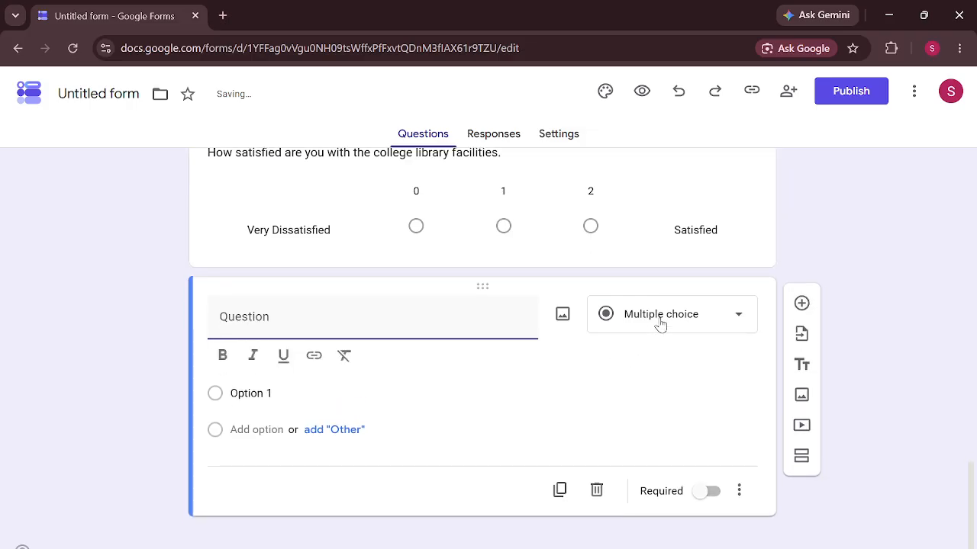
click(660, 320)
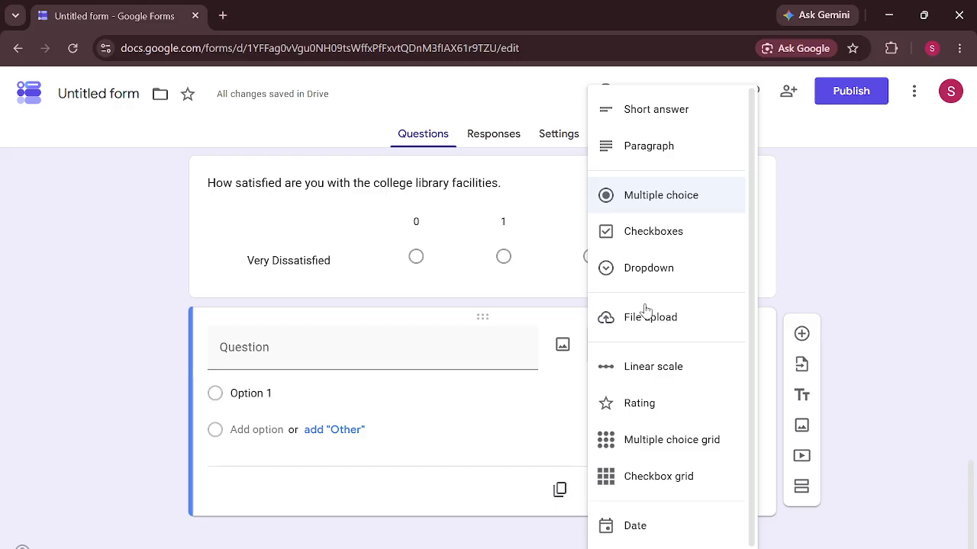
click(648, 404)
Word the rating question "Rate the quality of teaching in your department.".
click(363, 353)
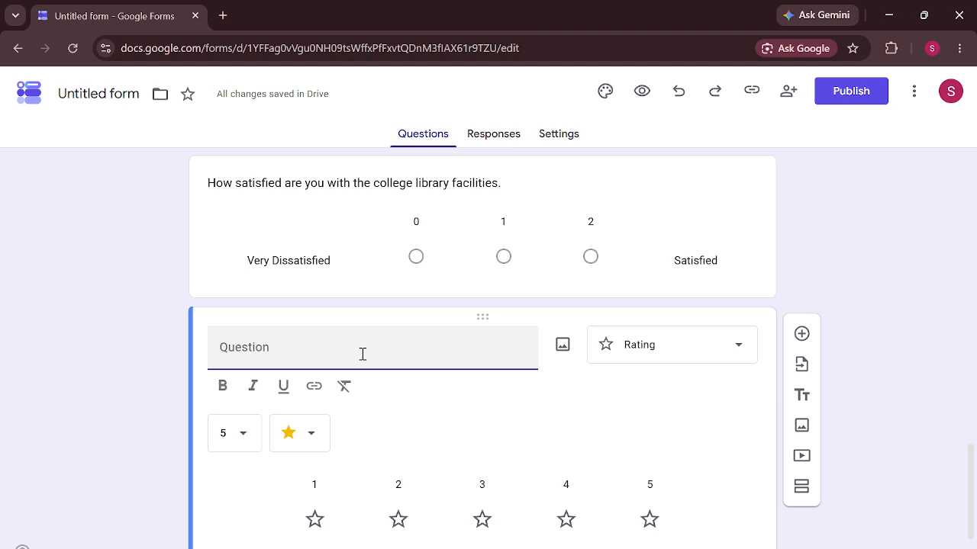
text(Rate the qual)
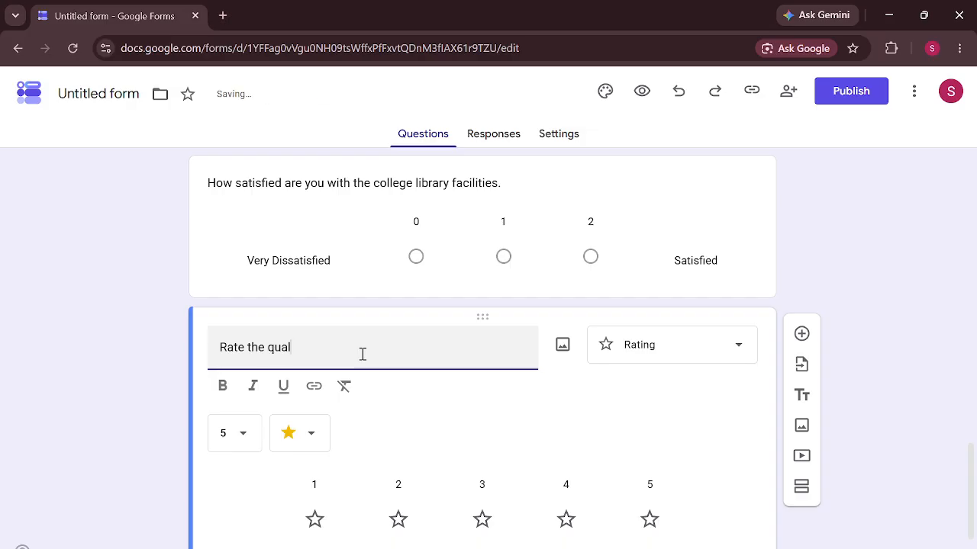
text(ity of teachin)
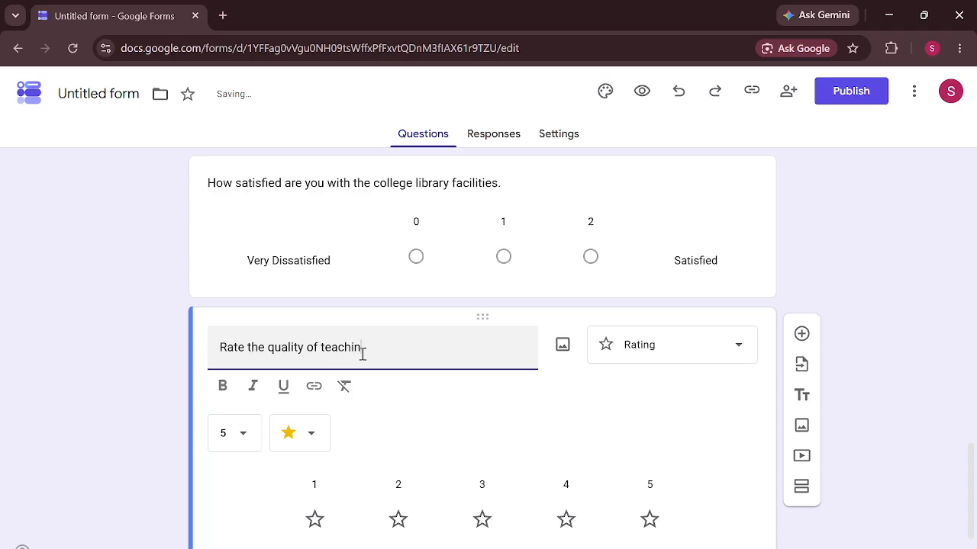
text(g in your depart)
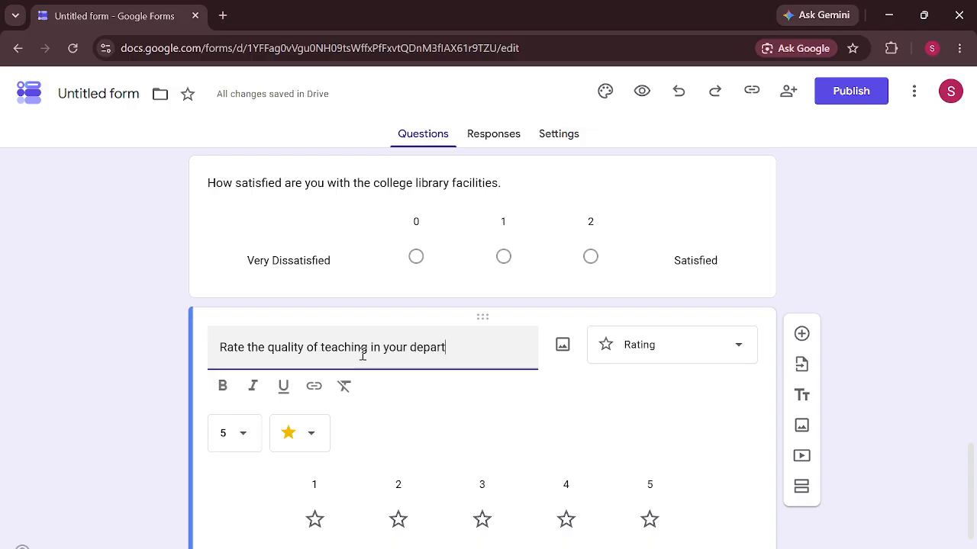
text(ment.)
Set the teaching quality rating to 3 levels.
click(254, 439)
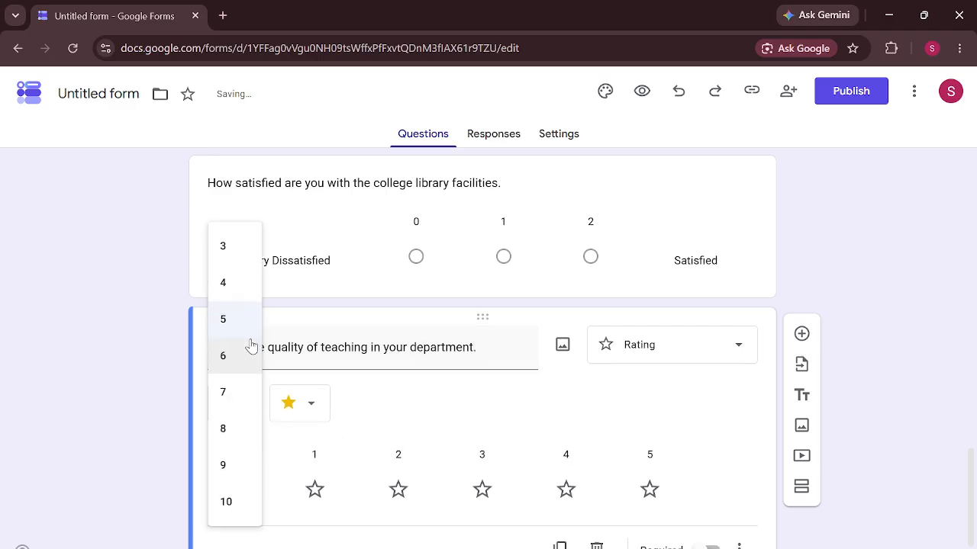
click(227, 248)
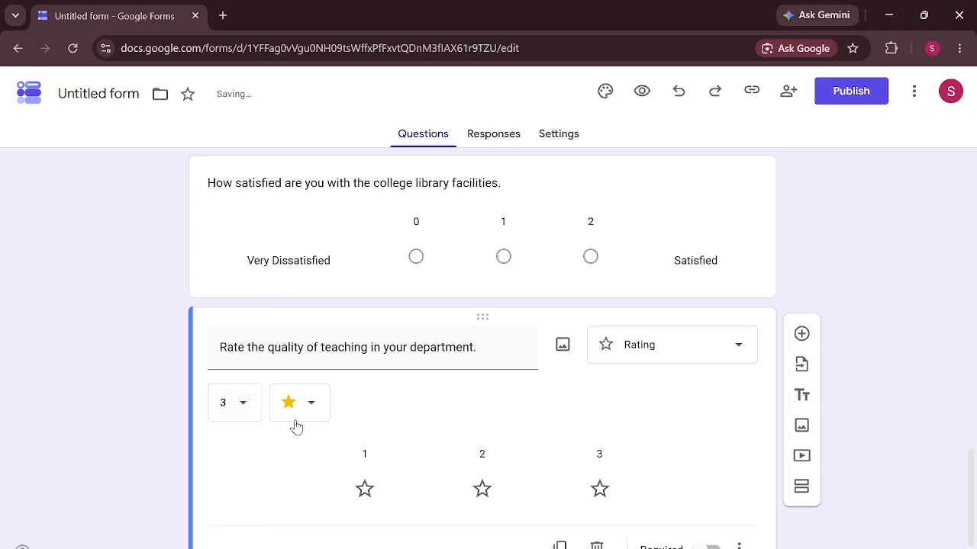
click(240, 405)
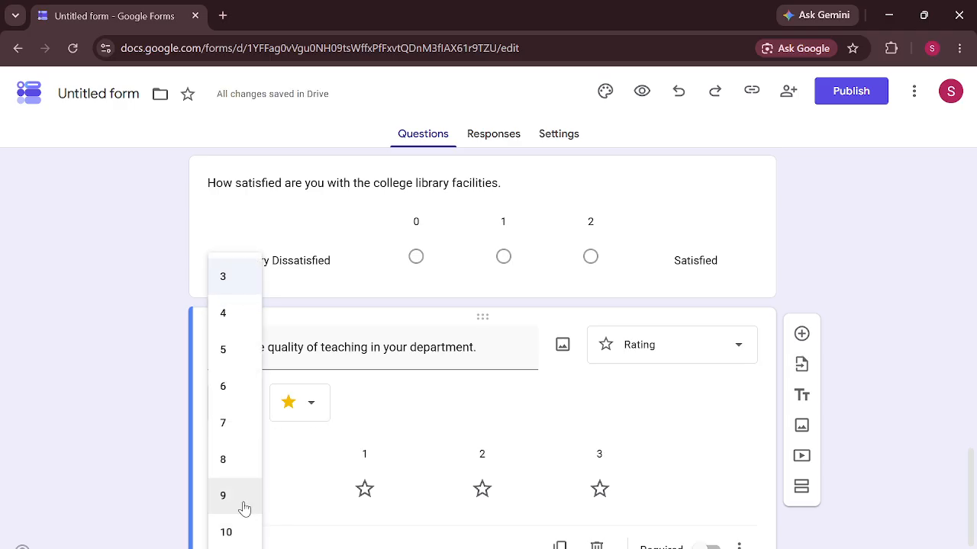
click(238, 281)
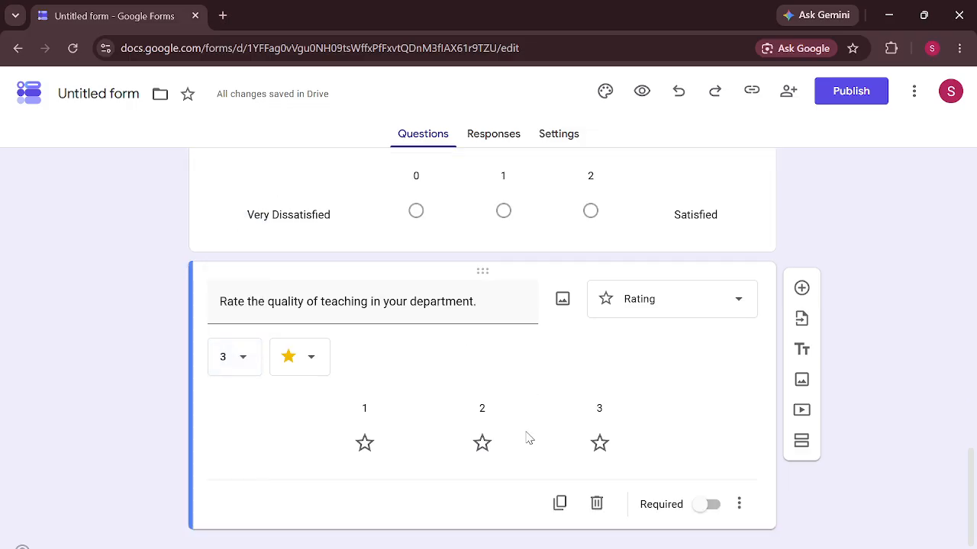
Add a new question below the teaching quality rating and set its type to Multiple choice grid.
click(802, 277)
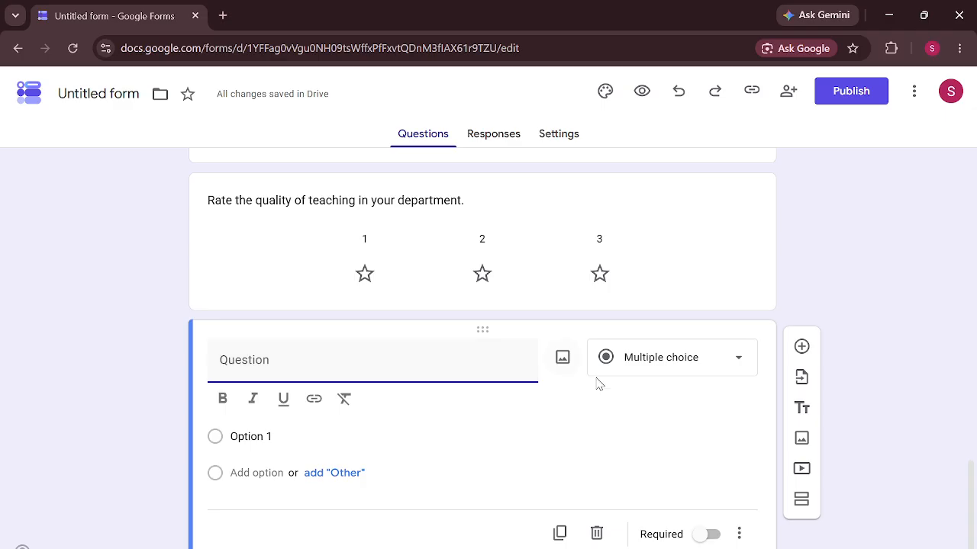
click(667, 369)
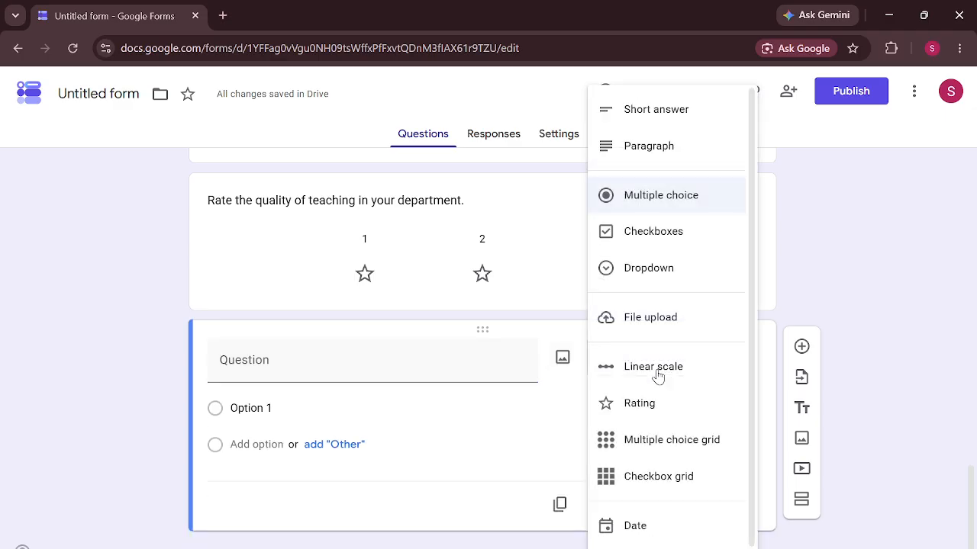
click(643, 449)
Word the multiple choice grid question "Rate the following facilities.".
click(368, 368)
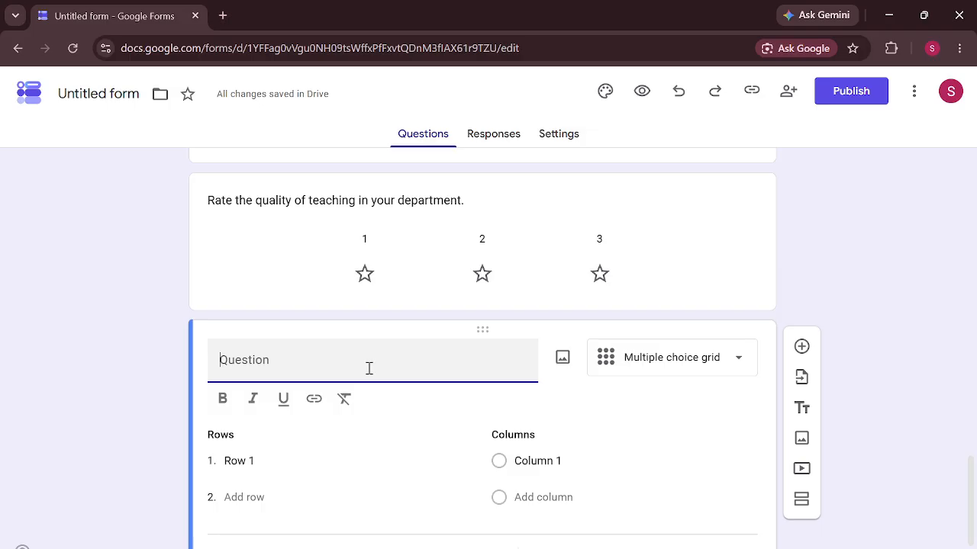
text(Te)
key(BackSpace)
key(BackSpace)
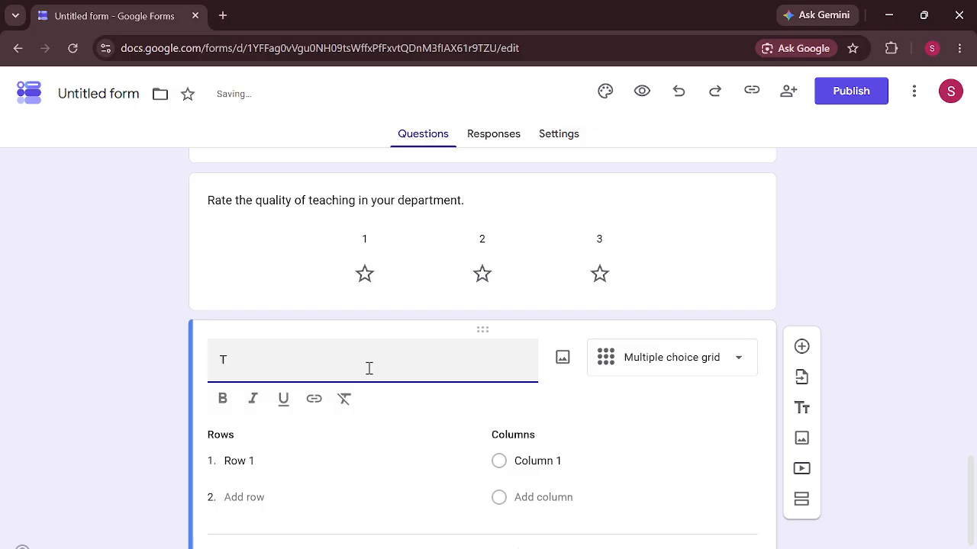
text(Rate the f)
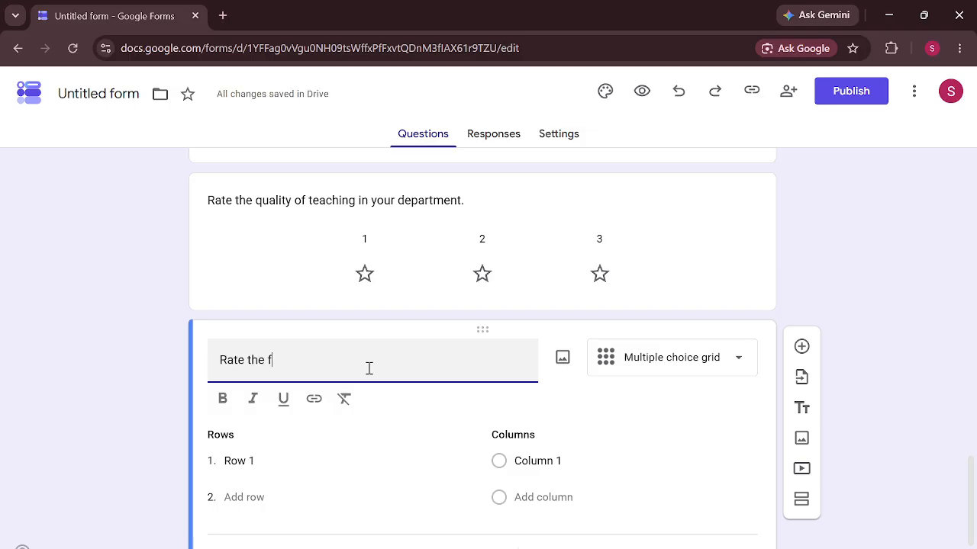
text(ollowing)
text(facilitie)
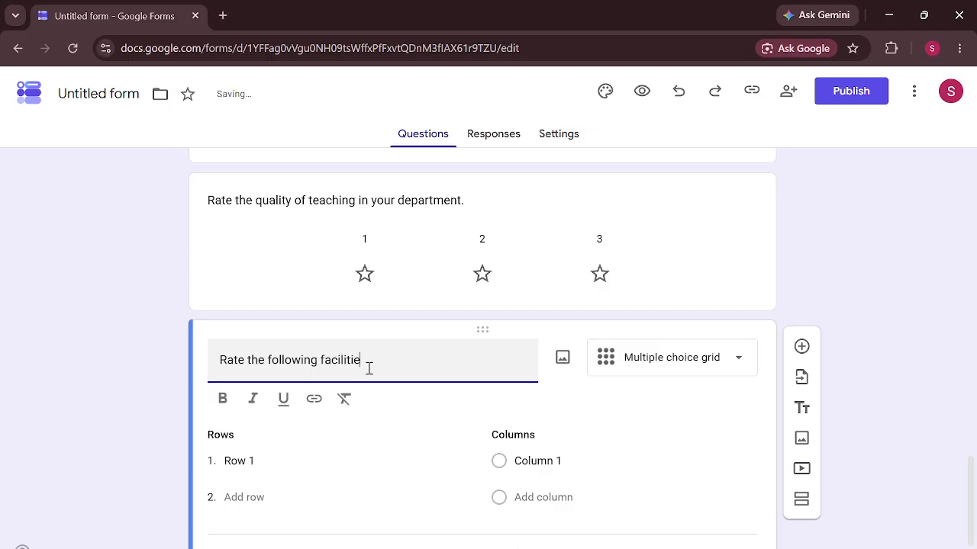
text(s.)
Name the first two rows of the facilities grid "Library" and "Computer Lap".
click(265, 460)
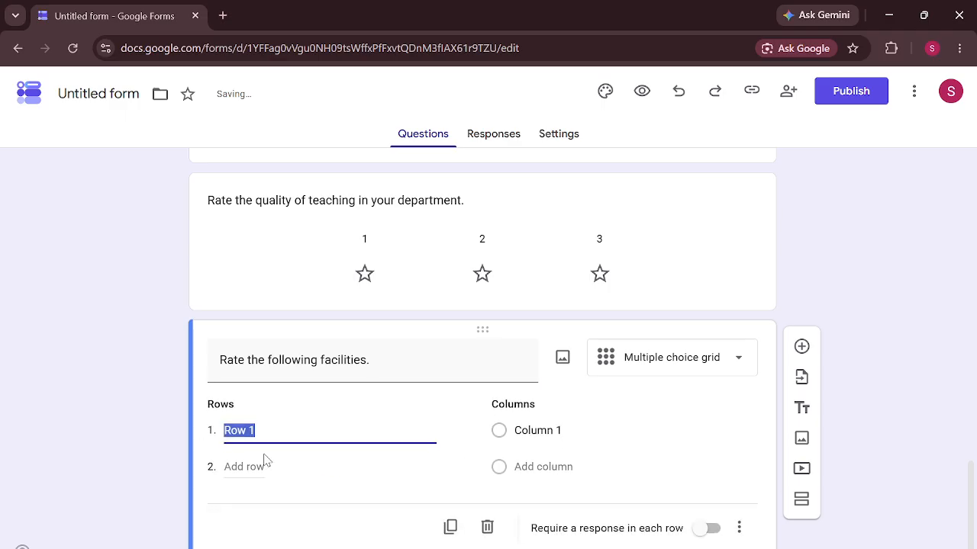
text(\)
text(ibra)
text(r)
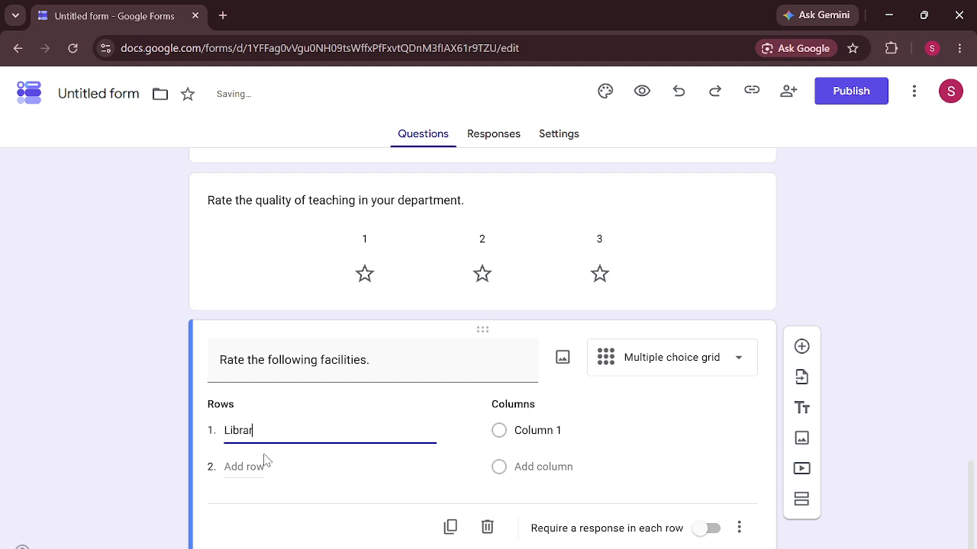
text(y)
click(244, 467)
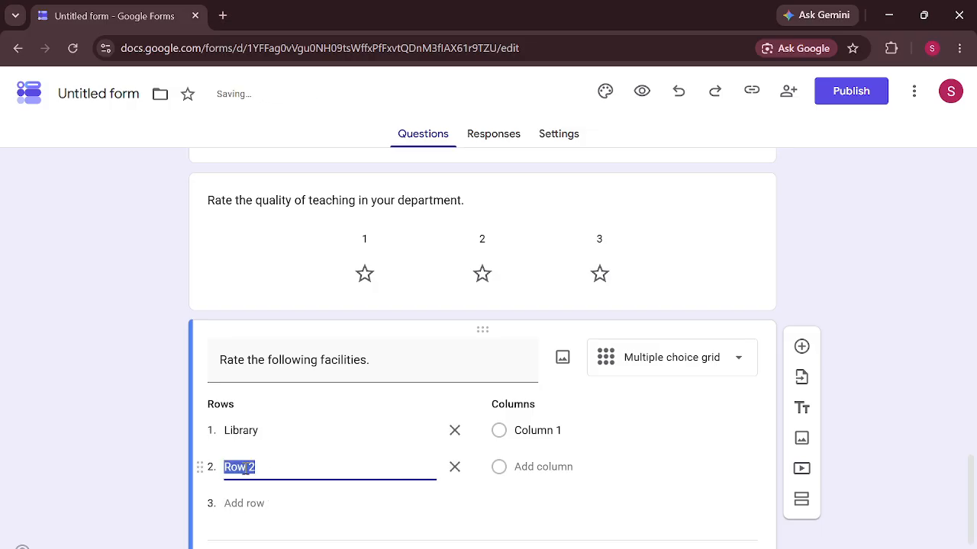
text(Computer Lap)
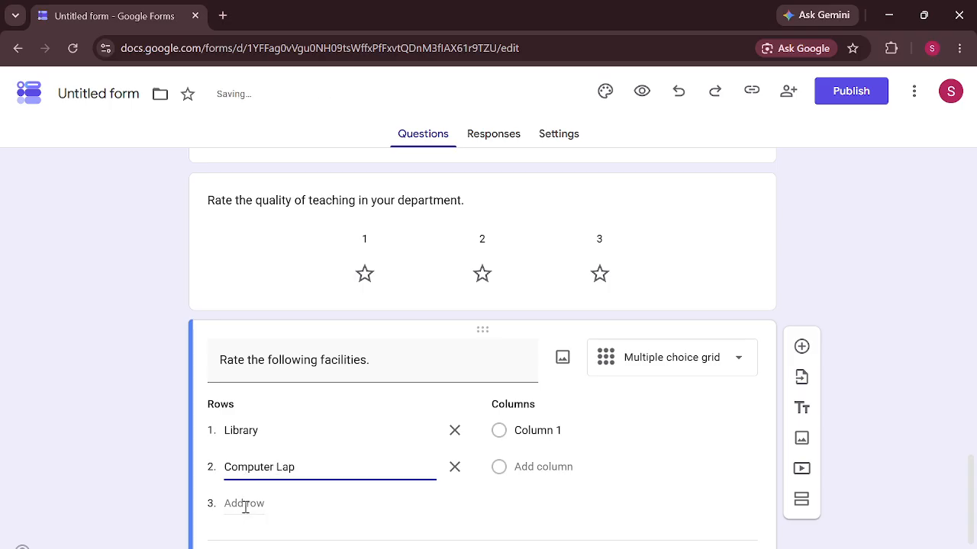
Add "Classroom" and "Internet Service" as the third and fourth rows of the facilities grid.
click(246, 507)
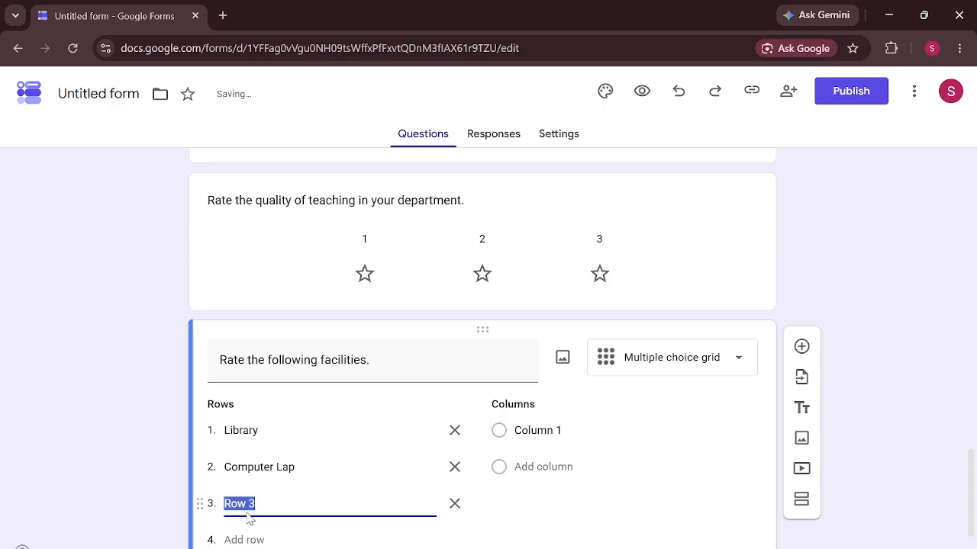
text(Classroom)
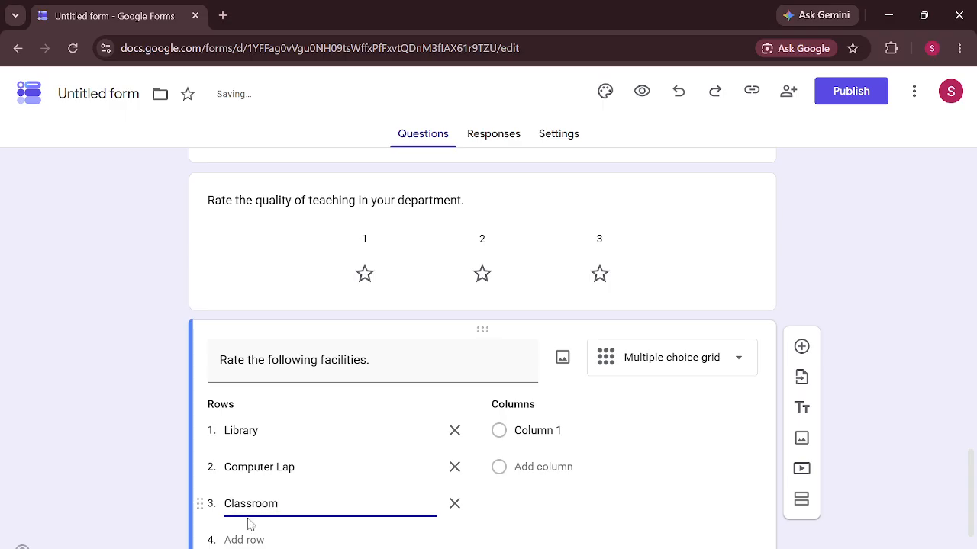
click(231, 544)
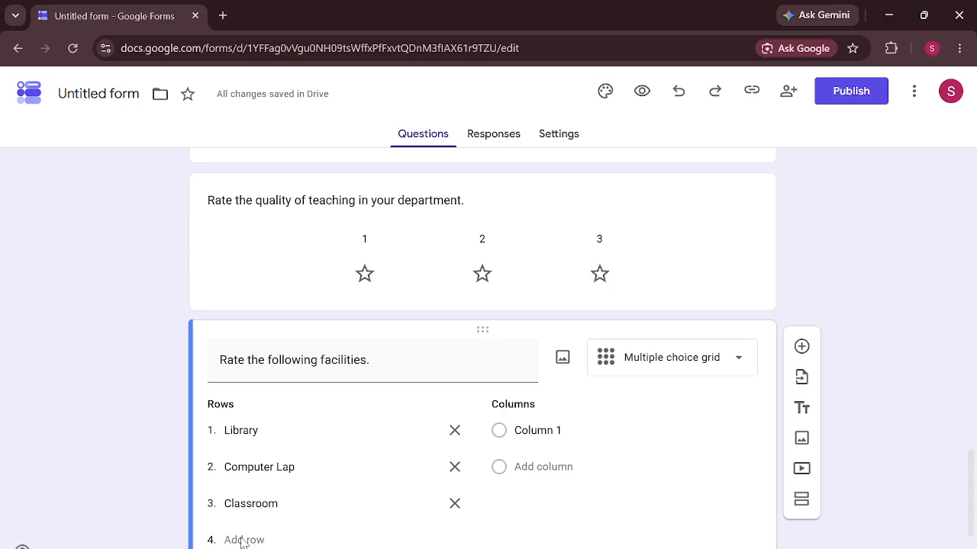
scroll(235, 511, down, 1)
click(236, 493)
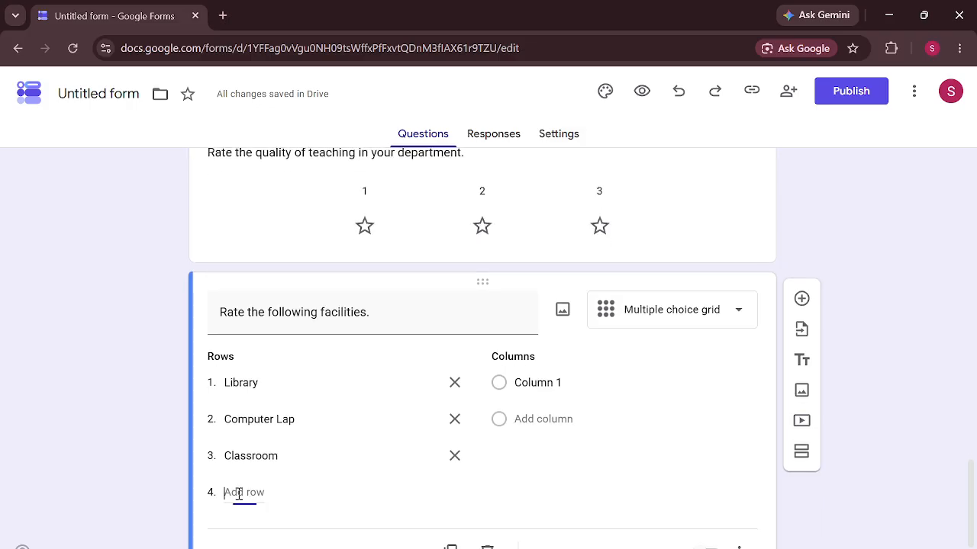
text(Internet)
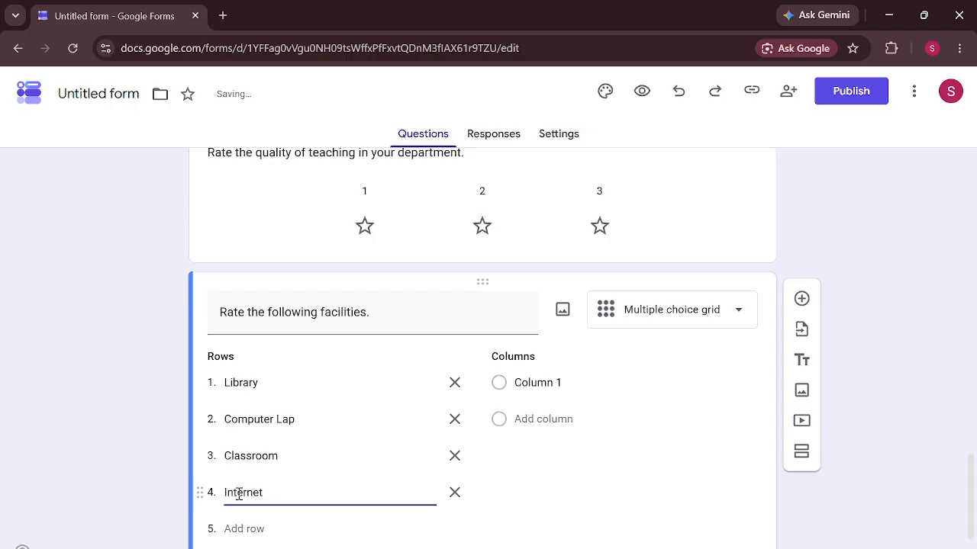
text( Service)
Give the facilities grid four columns named "Excellent", "Good", "Average" and "Poor".
click(534, 384)
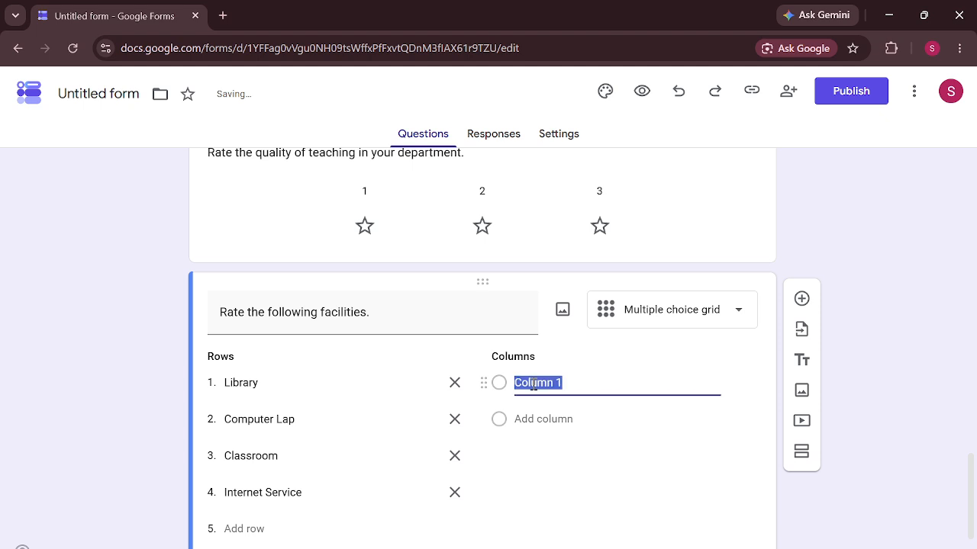
text(E)
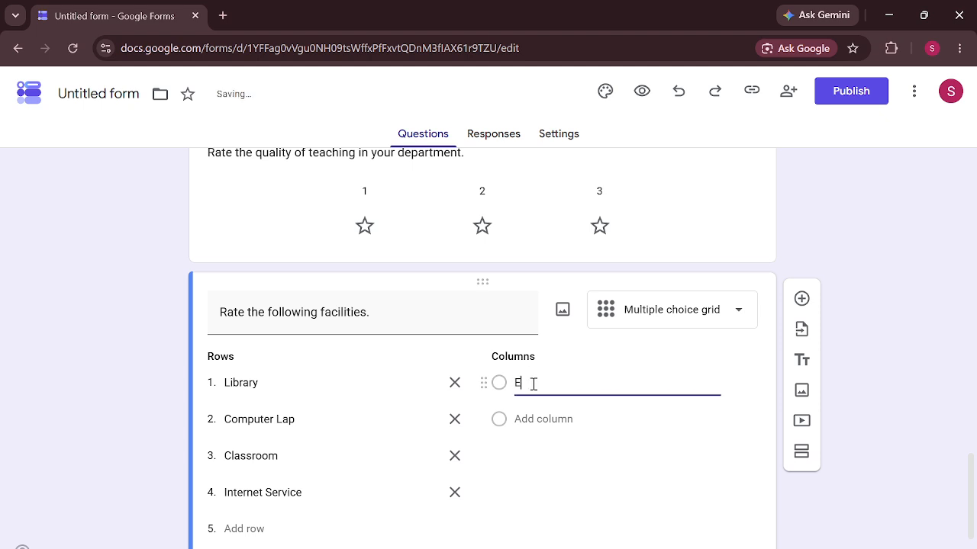
text(xcellent)
click(547, 420)
text(Good)
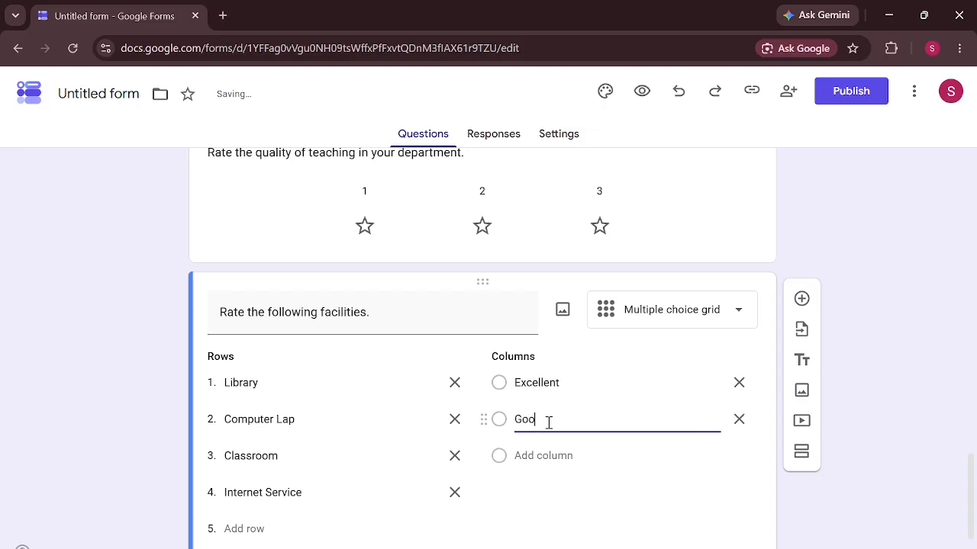
click(549, 458)
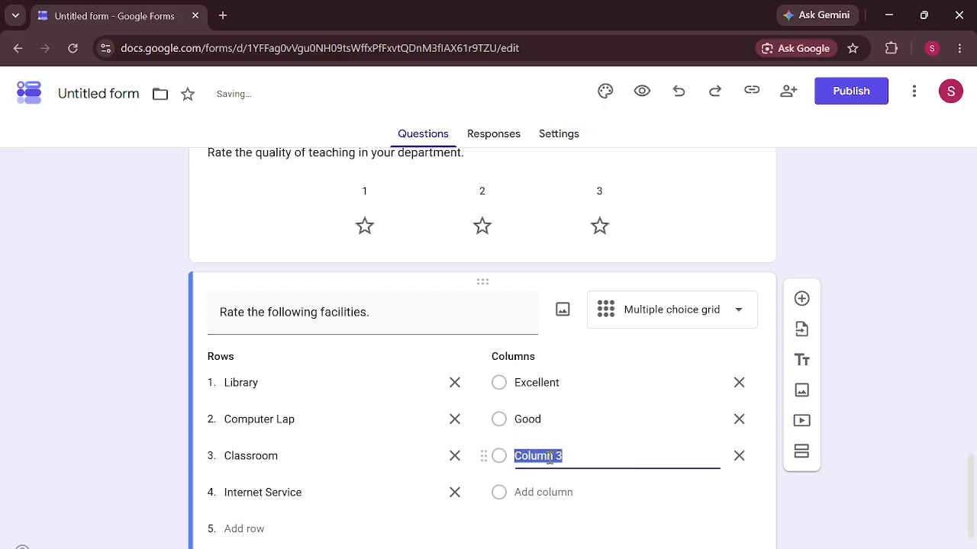
text(Average)
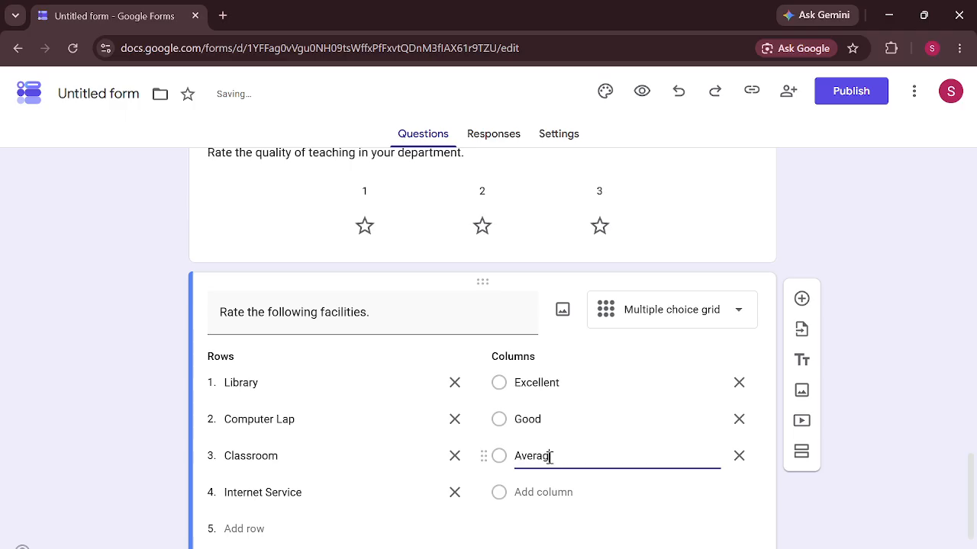
click(541, 489)
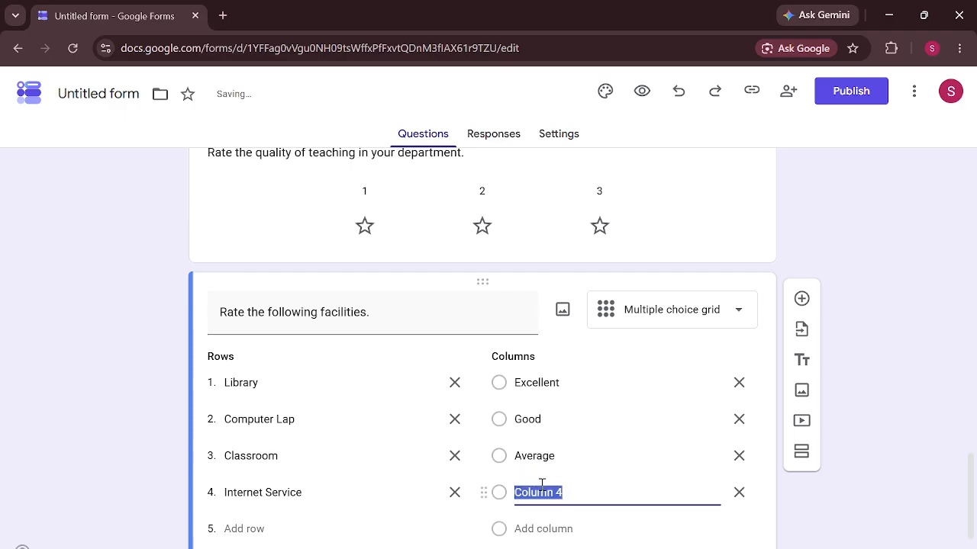
text(or)
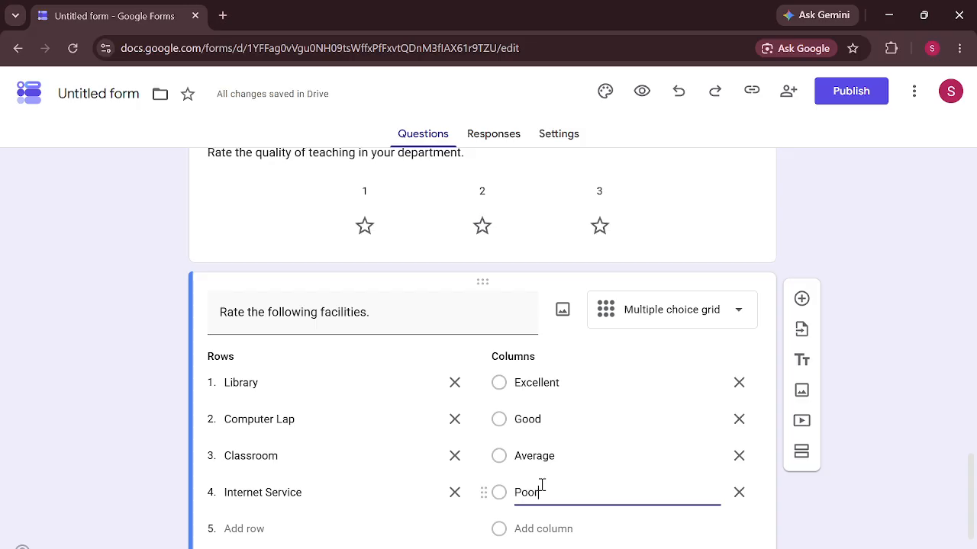
Add a new checkbox grid question below the facilities grid.
scroll(539, 486, down, 1)
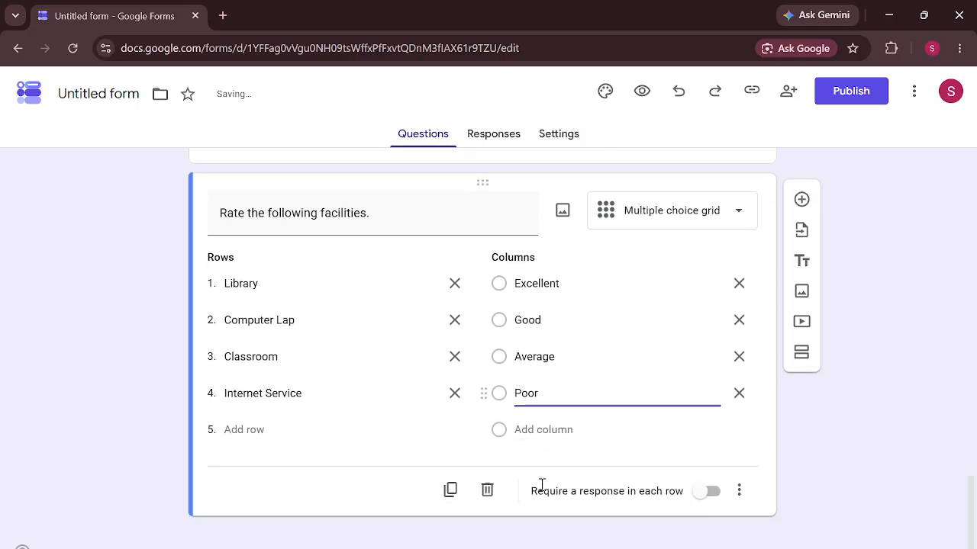
click(801, 200)
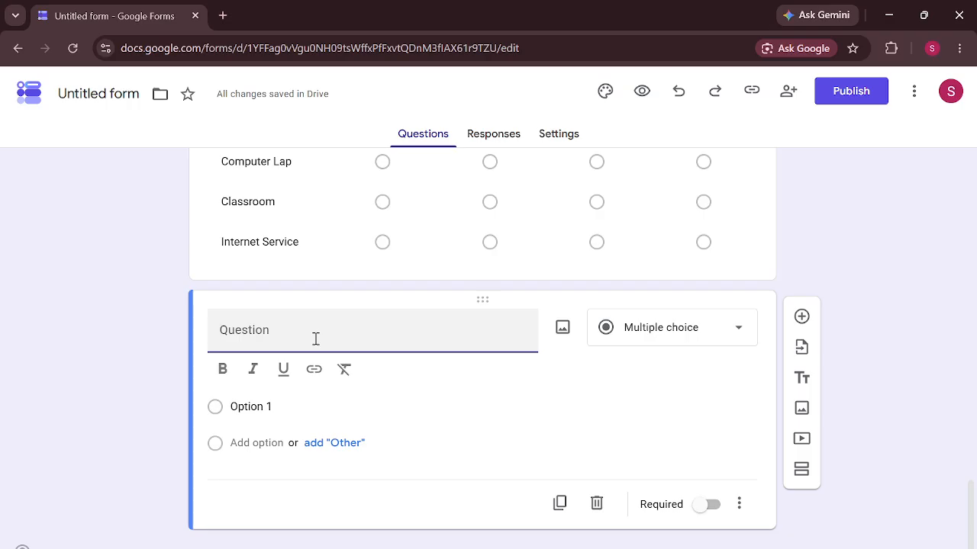
click(645, 340)
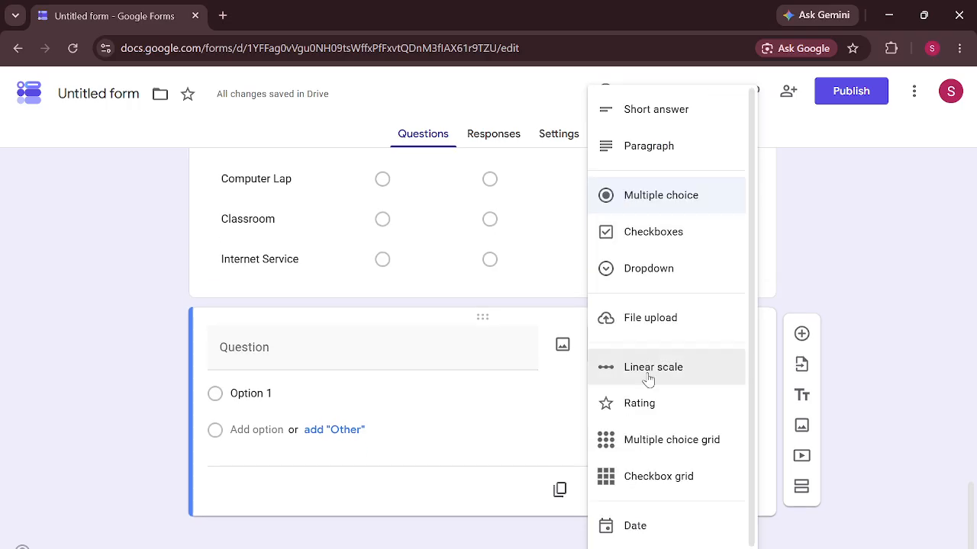
click(642, 474)
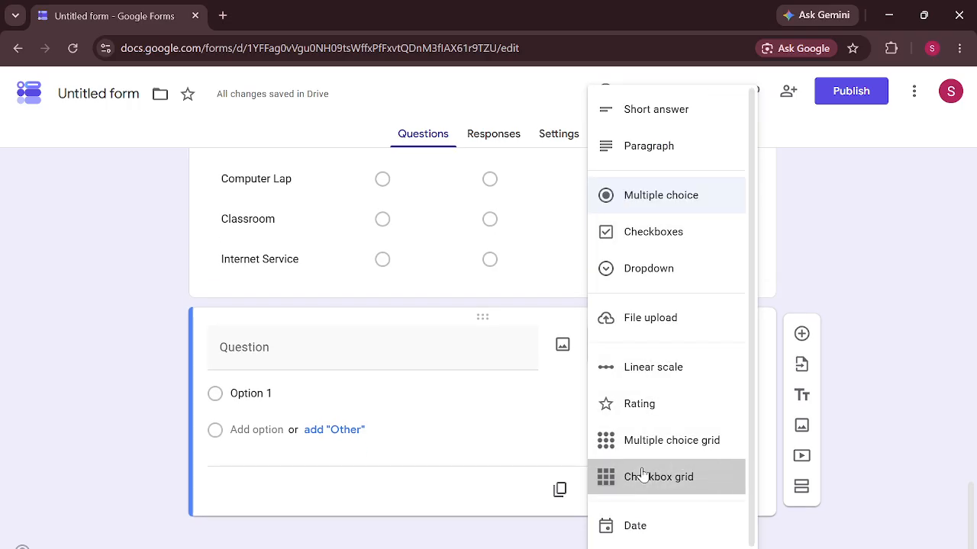
Word the checkbox grid question "Which servie have you used during the current semester.".
click(304, 362)
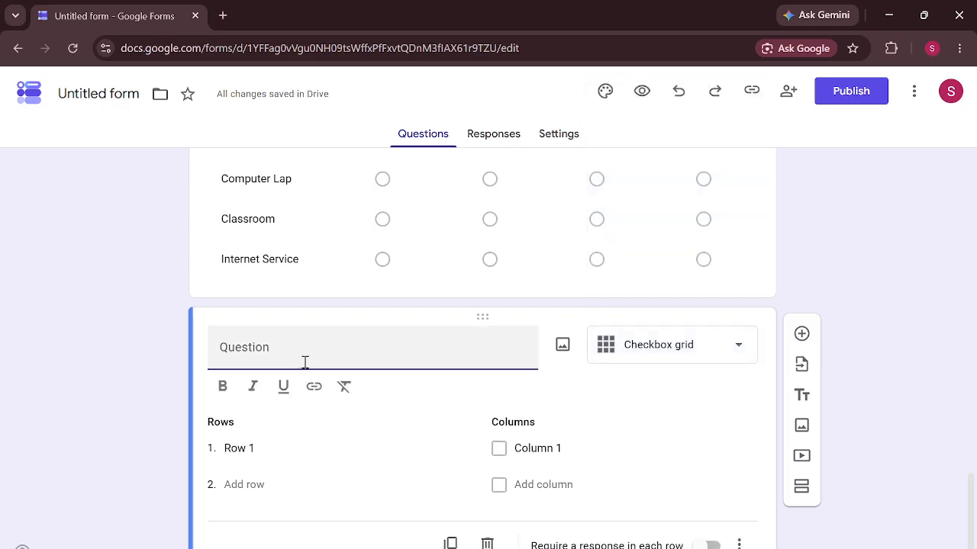
text(Which)
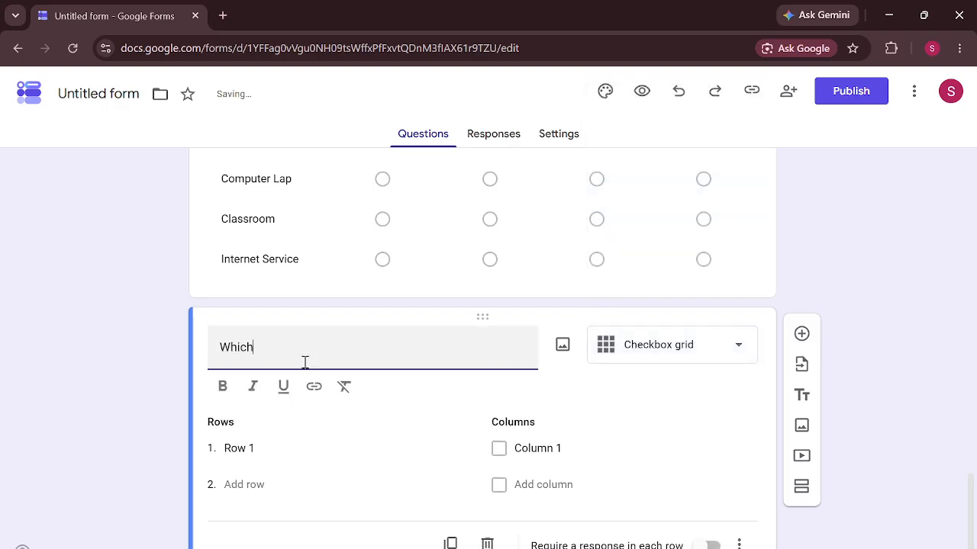
text( ser)
key(BackSpace)
key(BackSpace)
text(ervie have you used during)
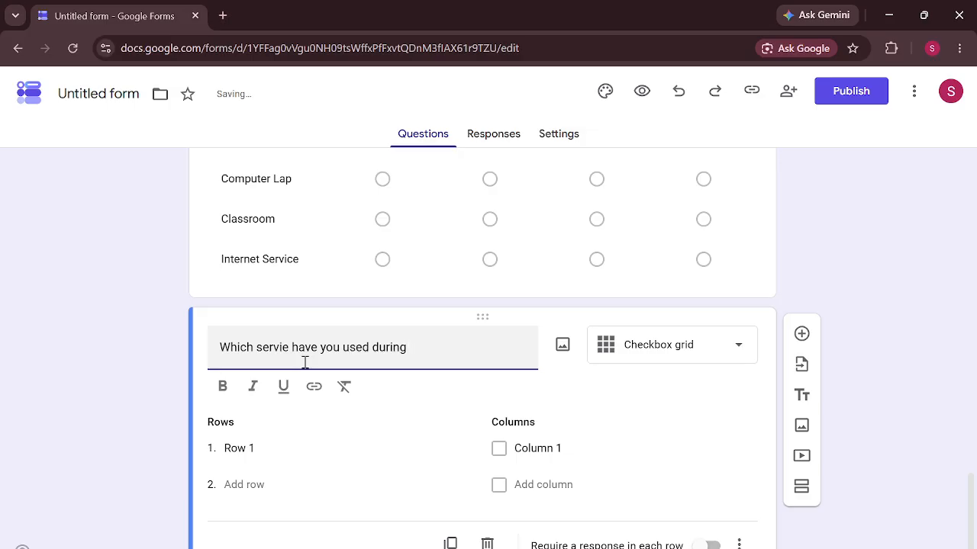
text( the current )
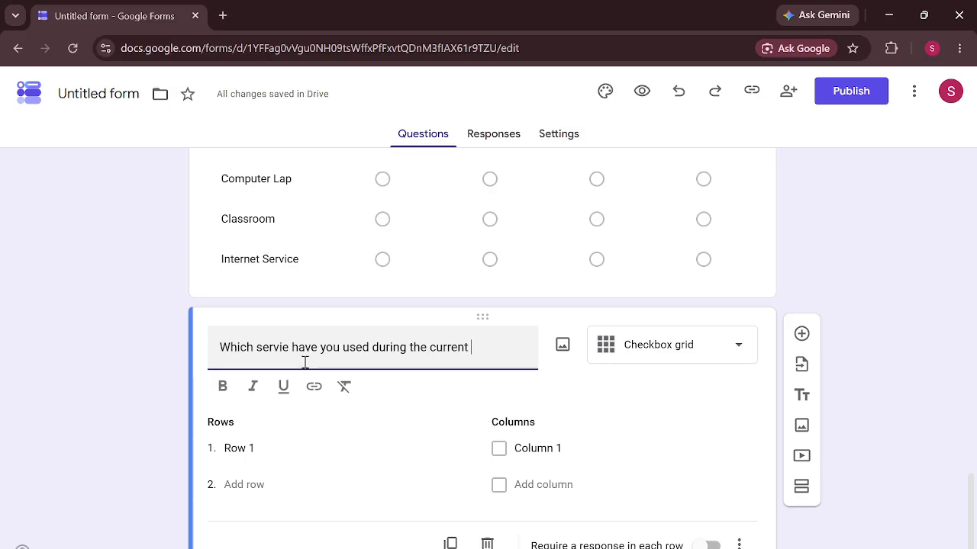
text(semes)
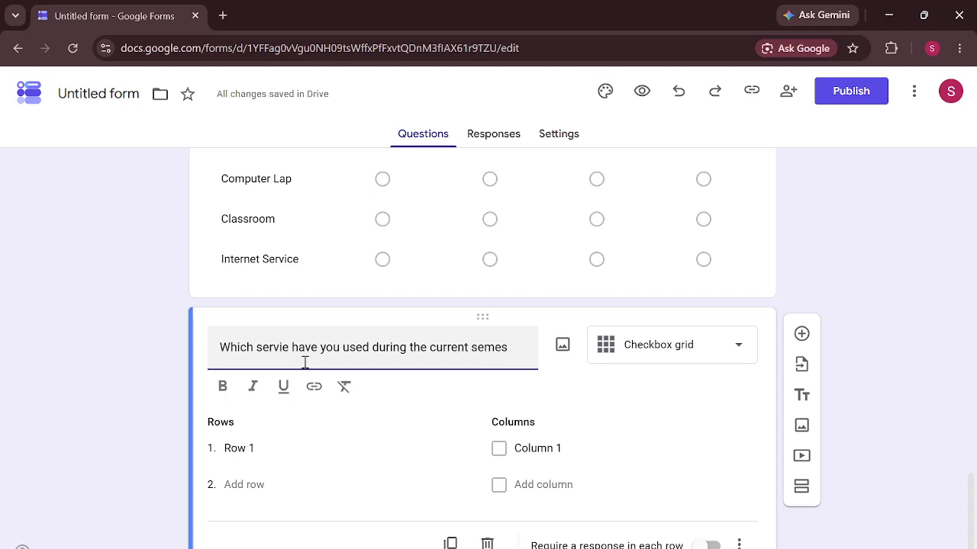
text(ter.)
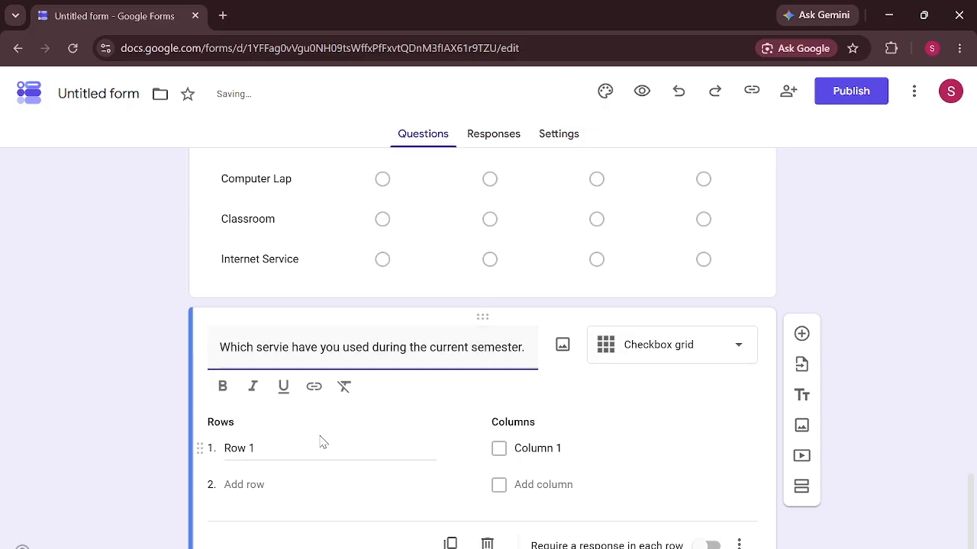
Name the first two rows of the checkbox grid "Library" and "Computer Lap".
click(277, 450)
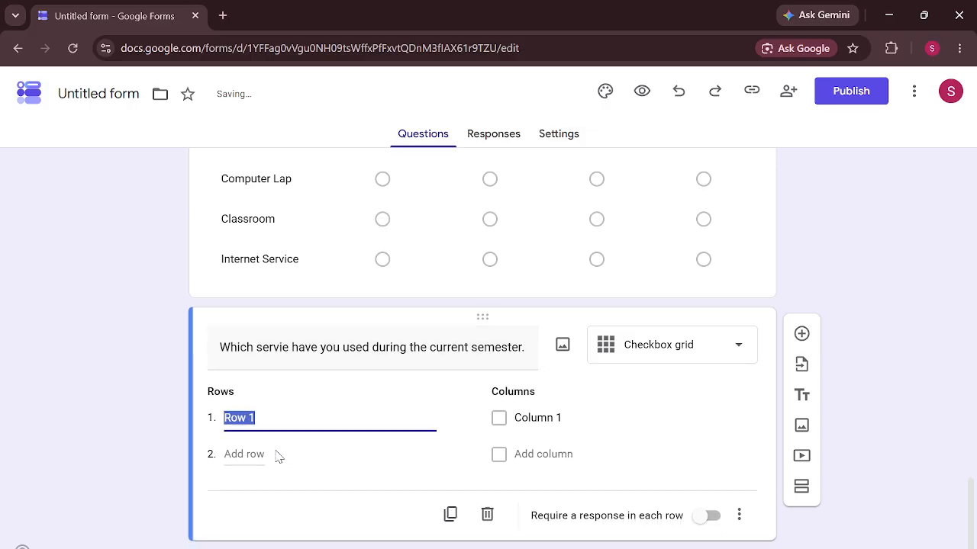
key(BackSpace)
text(Li)
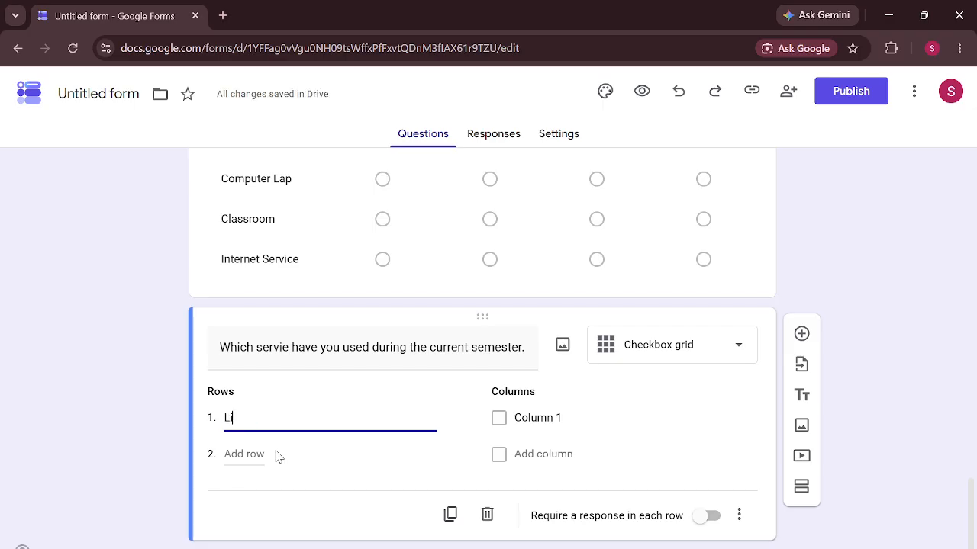
text(brart)
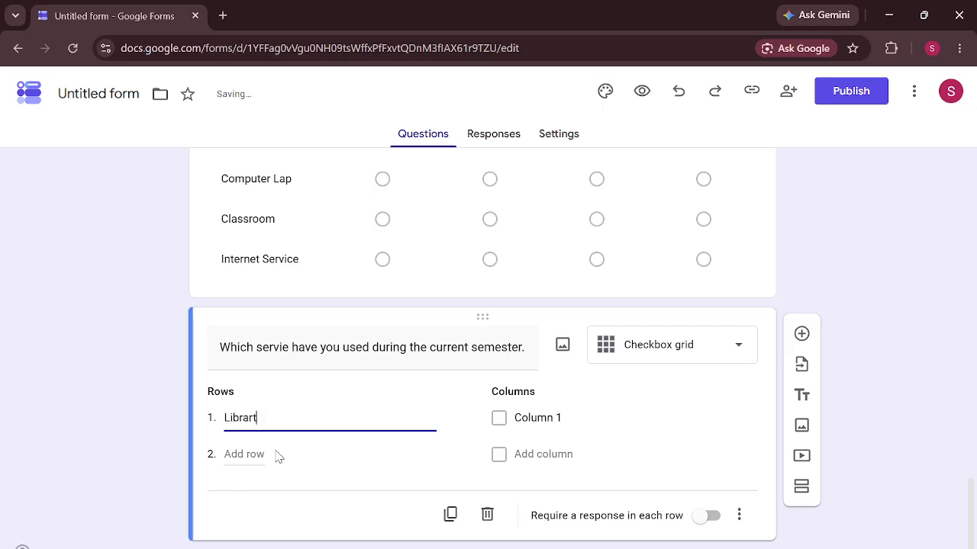
key(BackSpace)
text(y)
click(238, 455)
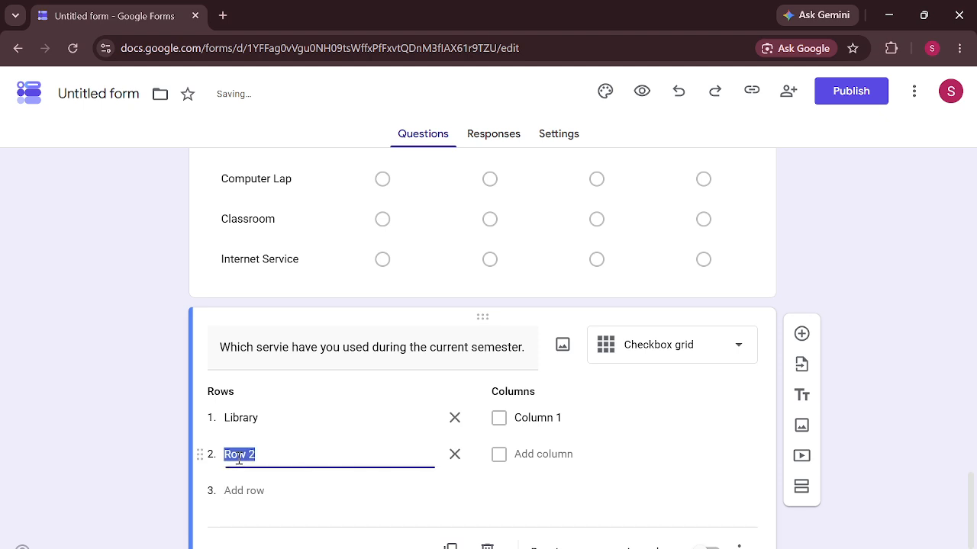
text(Compu)
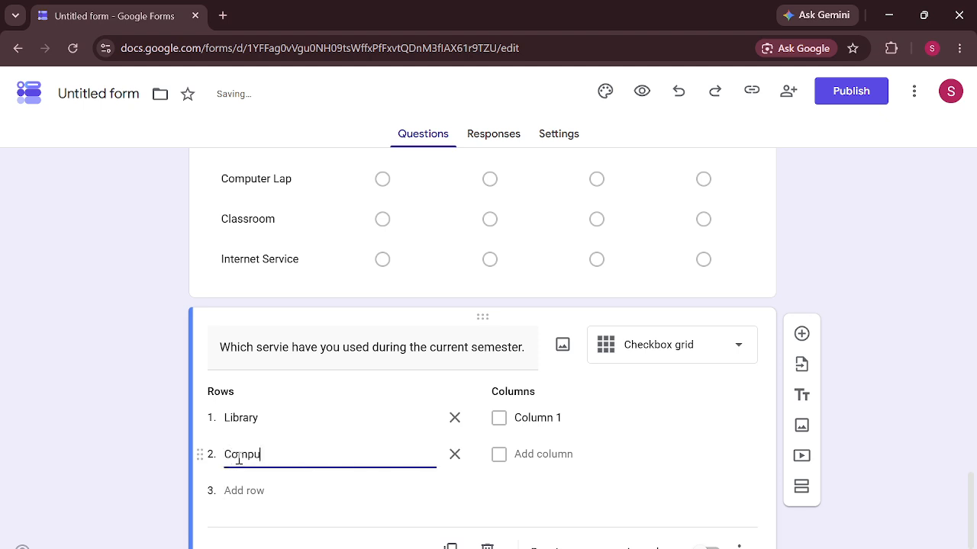
text(ter Lap)
Add "Sport Facility" as the third row of the checkbox grid.
click(239, 492)
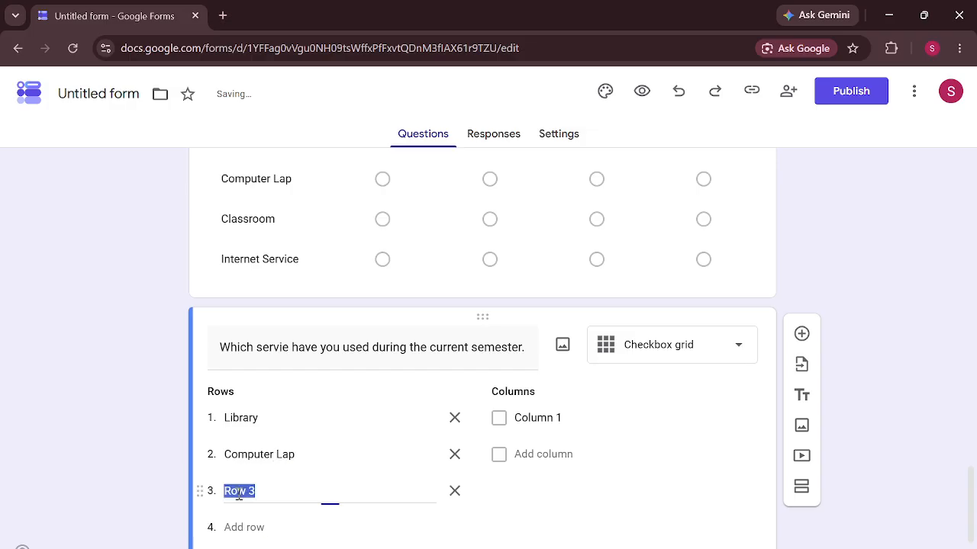
text(Sport )
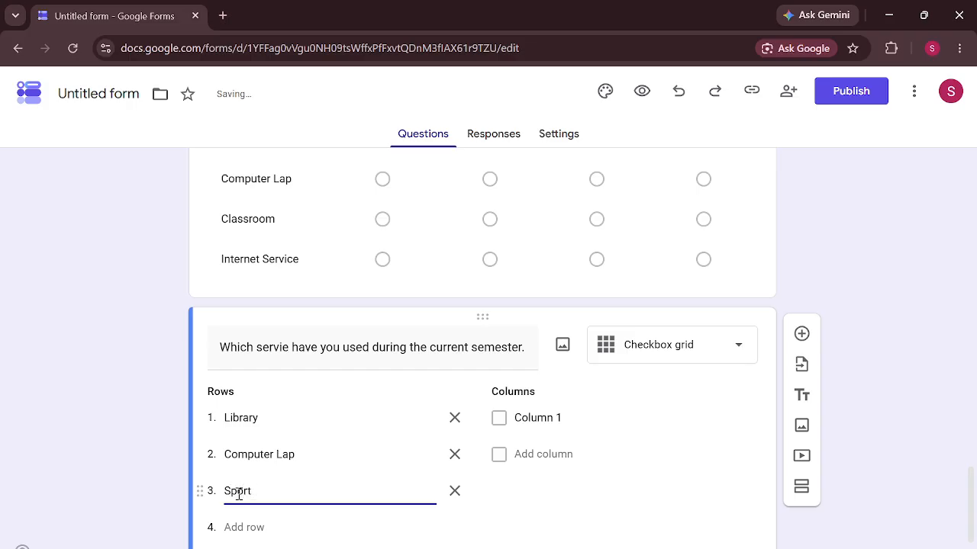
text(Faci)
text(litie)
key(BackSpace)
key(BackSpace)
key(BackSpace)
key(BackSpace)
key(BackSpace)
key(BackSpace)
key(BackSpace)
key(BackSpace)
text(Facility)
Name the first column of the checkbox grid "January".
click(567, 416)
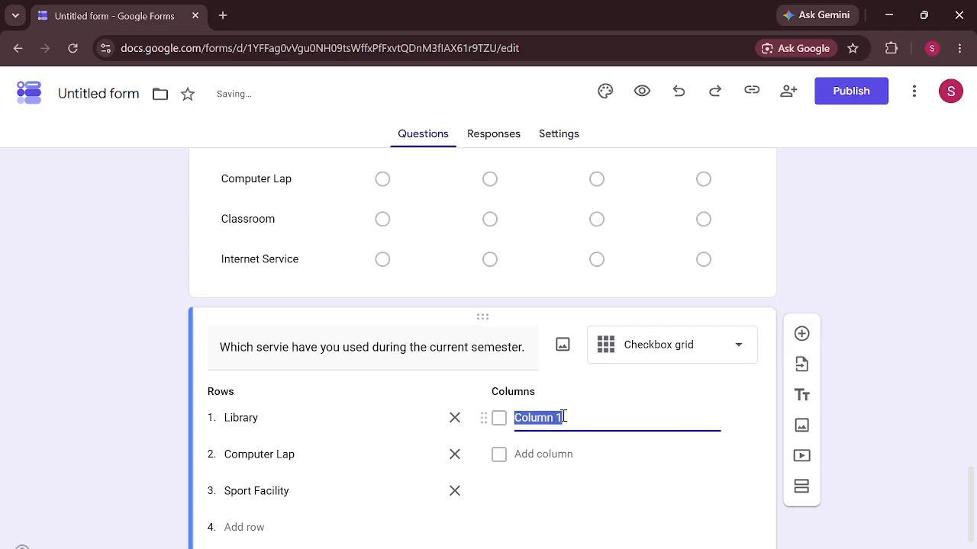
click(562, 417)
key(BackSpace)
key(BackSpace)
key(BackSpace)
key(BackSpace)
key(BackSpace)
key(BackSpace)
key(BackSpace)
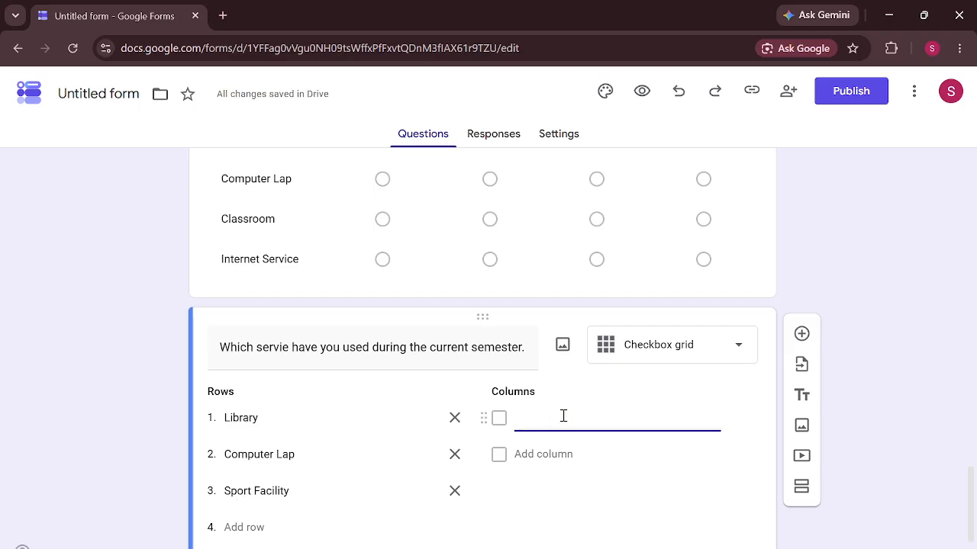
text(January)
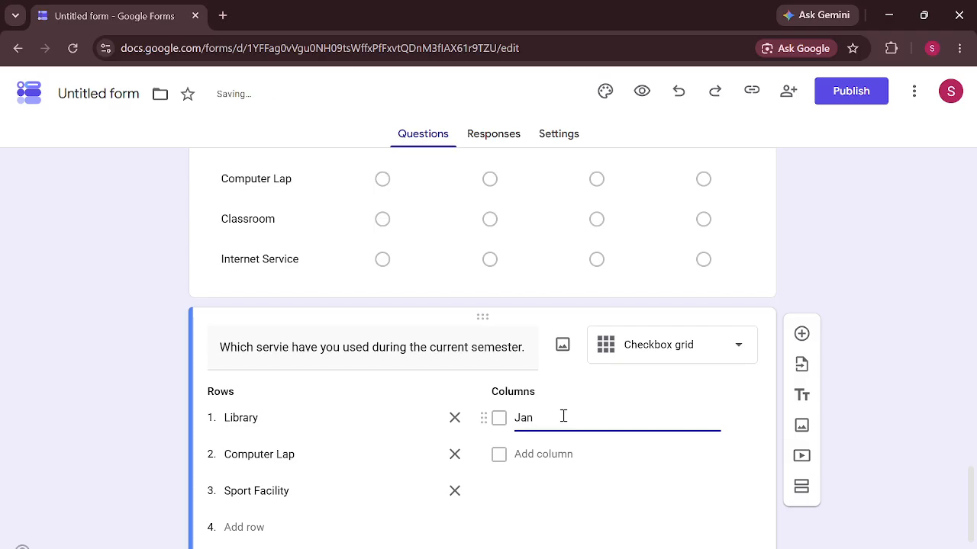
Add "February" and "March" as the second and third columns of the checkbox grid.
click(547, 456)
text(F)
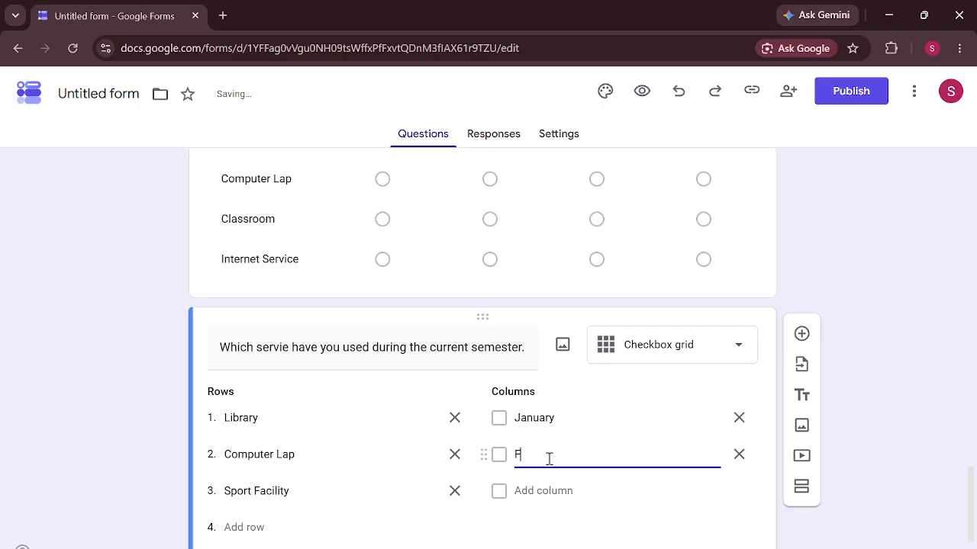
text(ebruary)
click(542, 490)
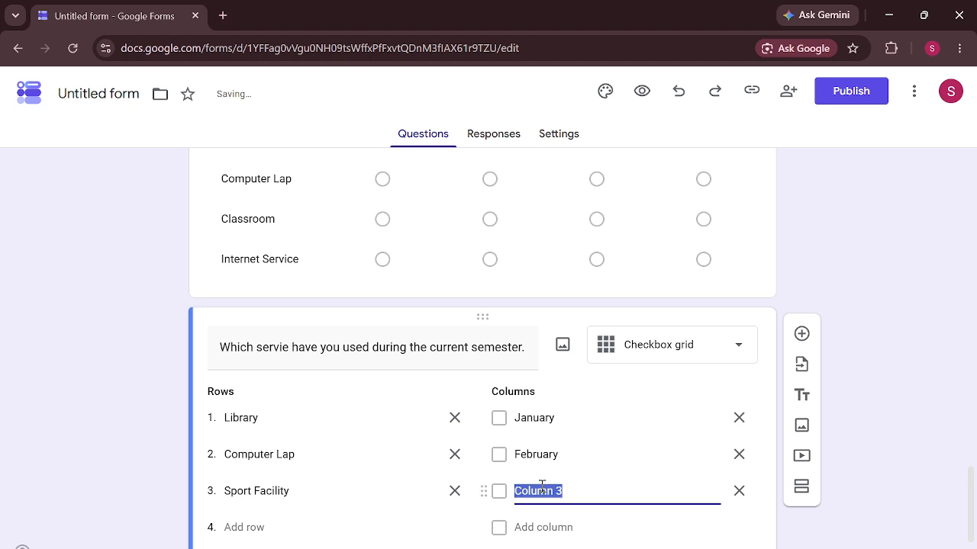
text(March)
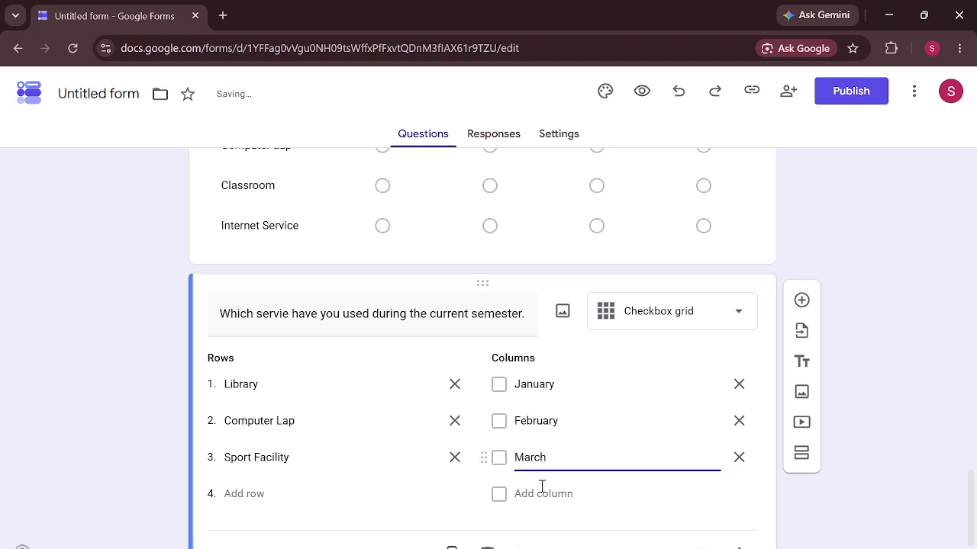
Add a date question below the checkbox grid and word it "What is your date of birth.".
click(810, 238)
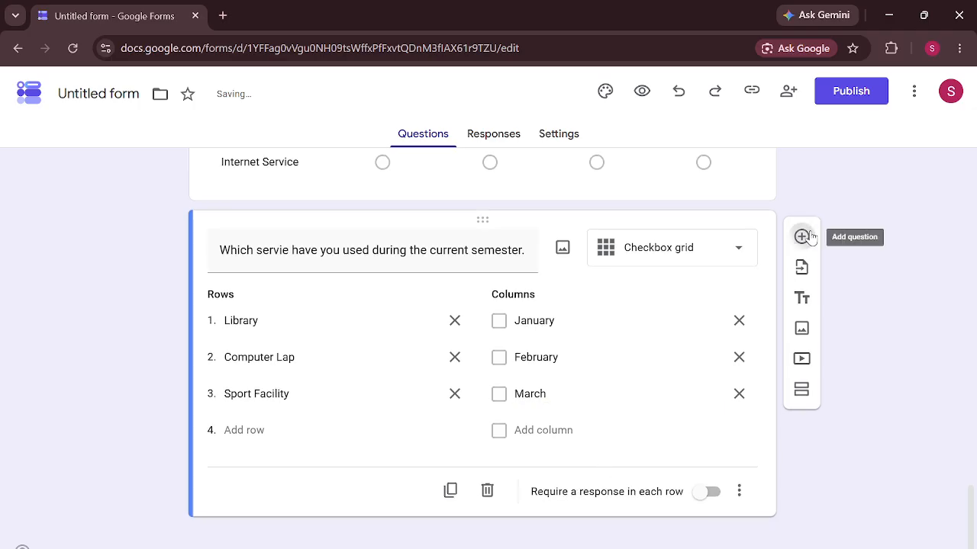
click(653, 380)
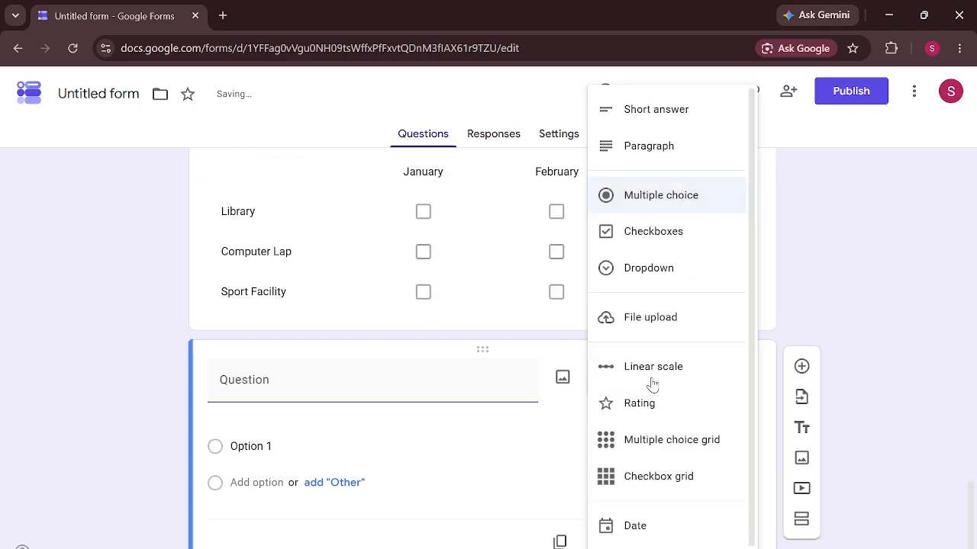
click(651, 506)
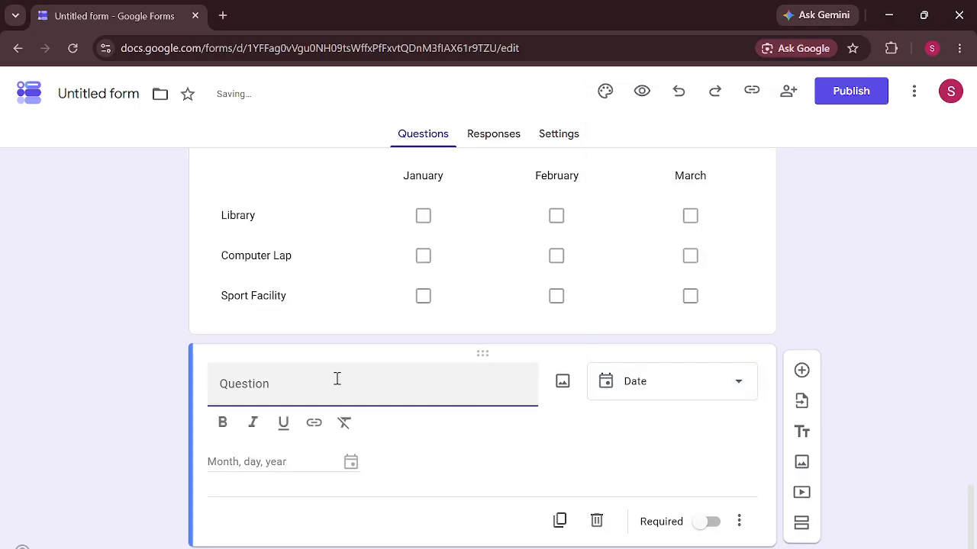
text(What)
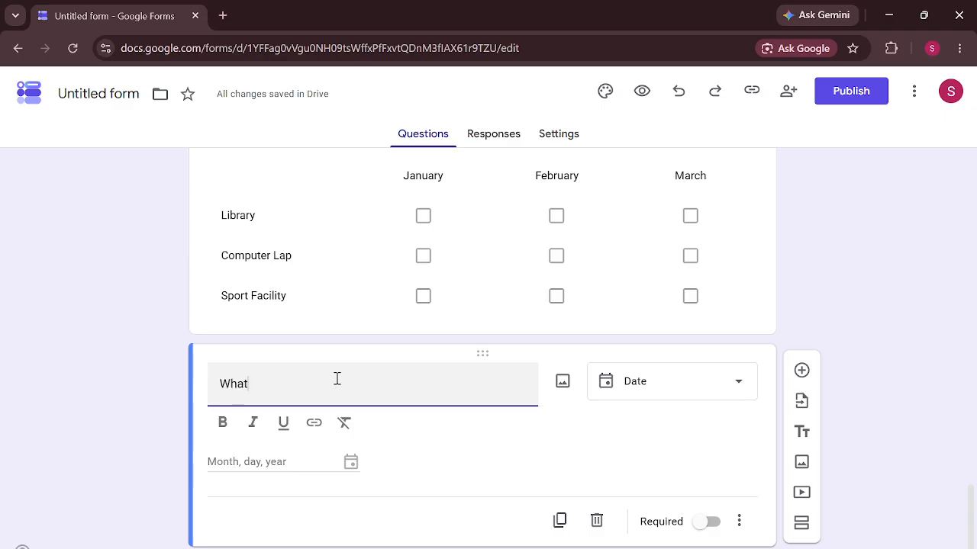
text( is your)
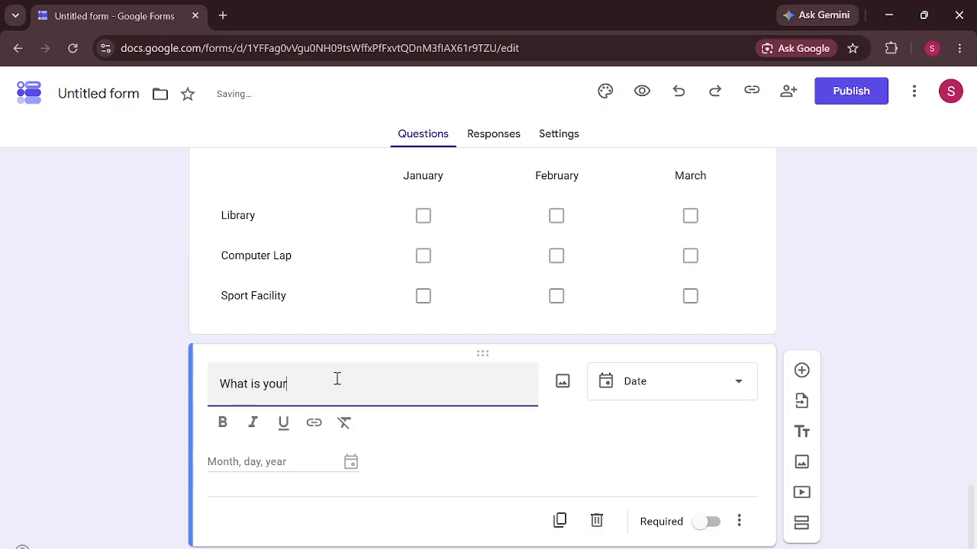
text( date of birth.)
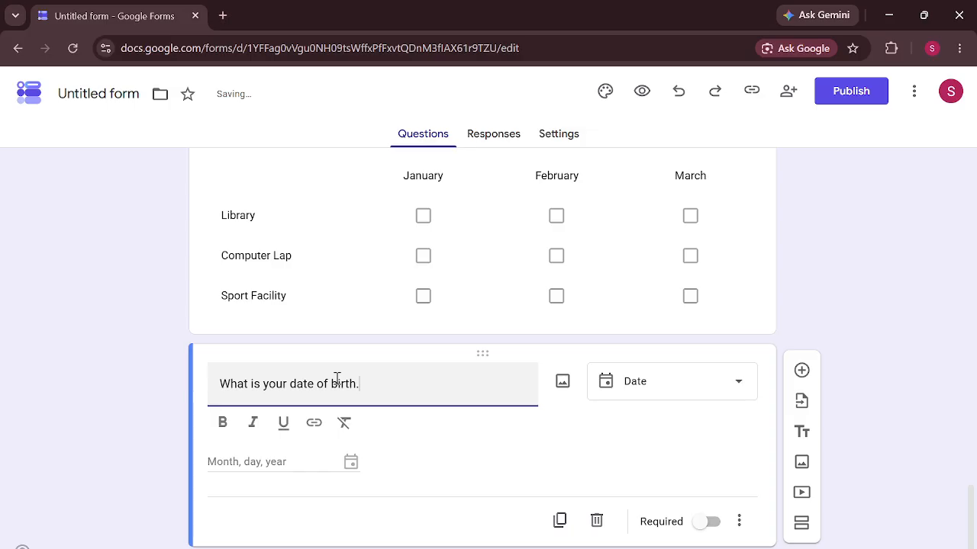
Add a new question of type Time below the date of birth question.
scroll(338, 380, down, 1)
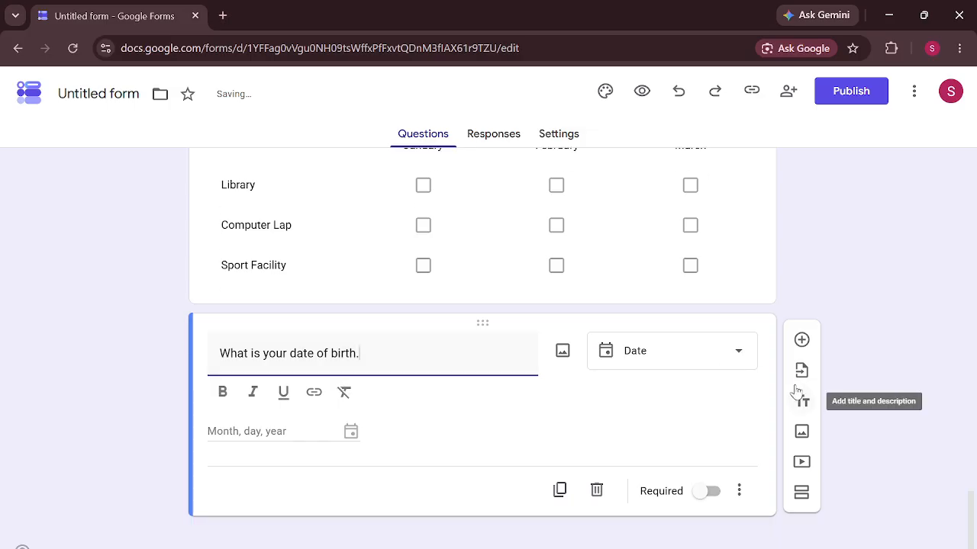
click(807, 336)
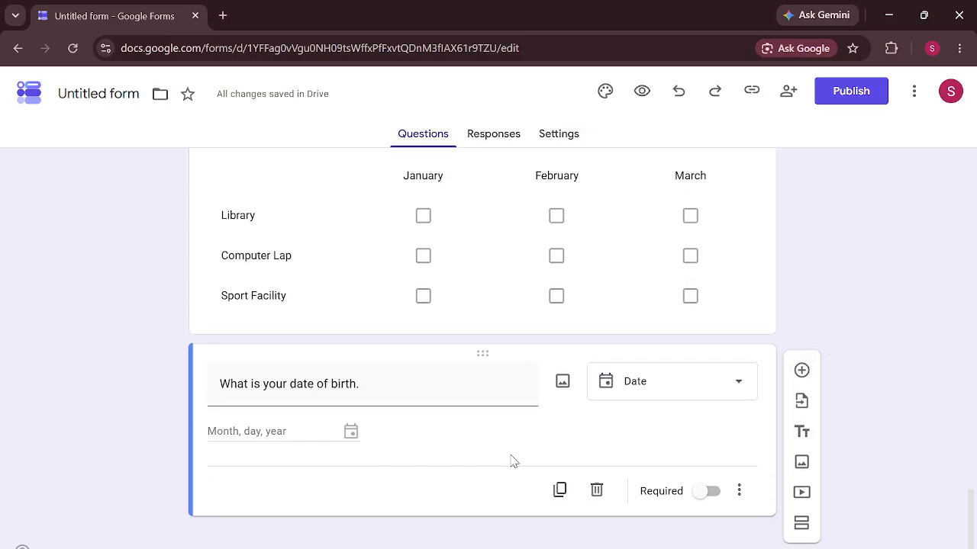
click(802, 371)
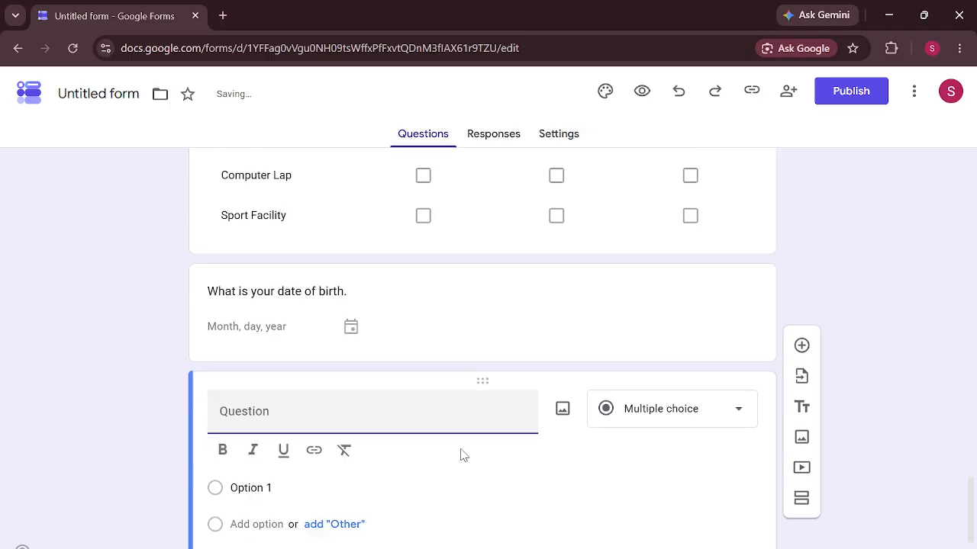
click(682, 424)
click(638, 541)
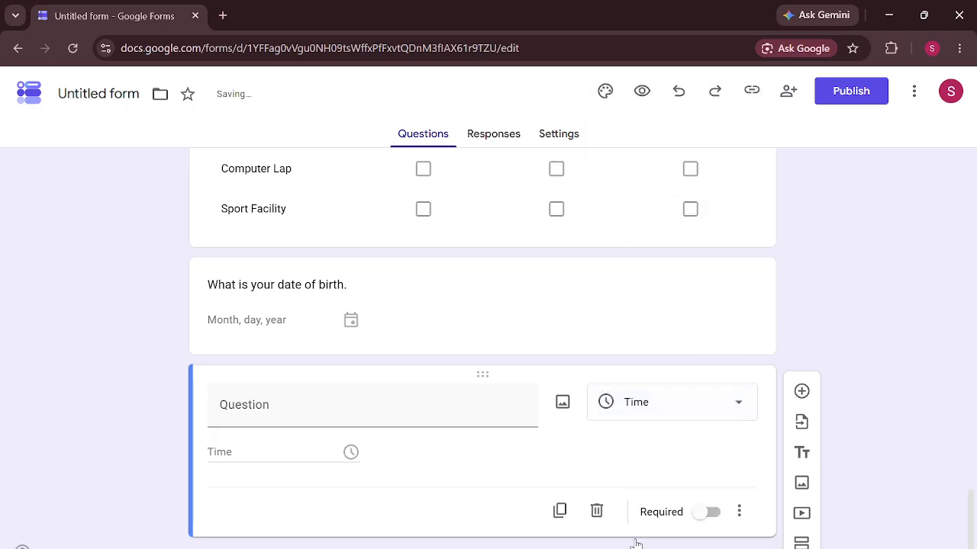
Word the time question "What time do you usually attend your first class?".
click(337, 411)
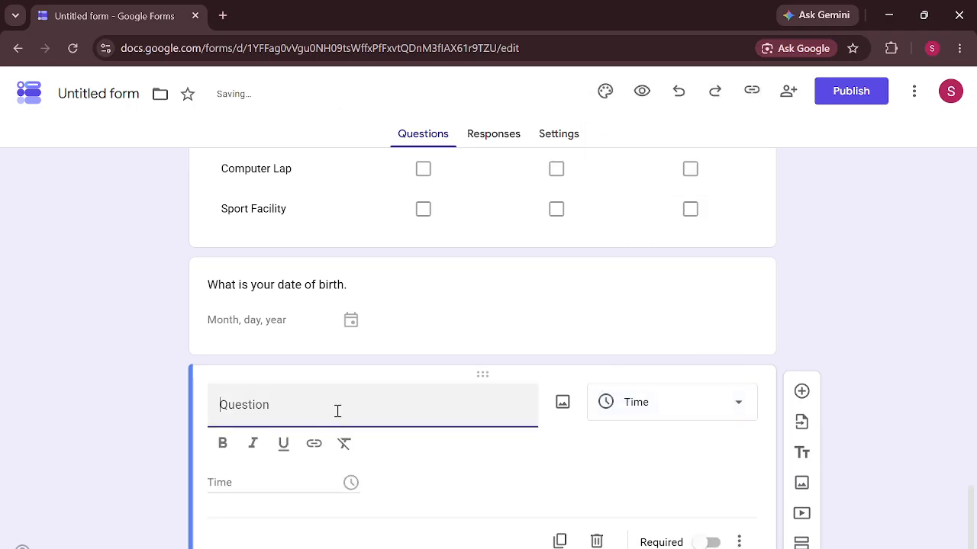
text(What thi)
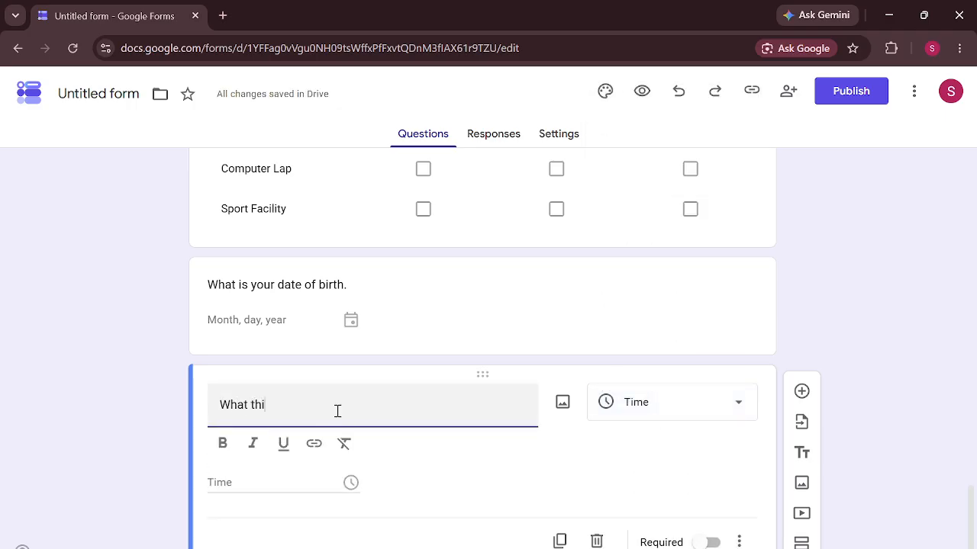
text(me)
key(BackSpace)
key(BackSpace)
key(BackSpace)
key(BackSpace)
text(im)
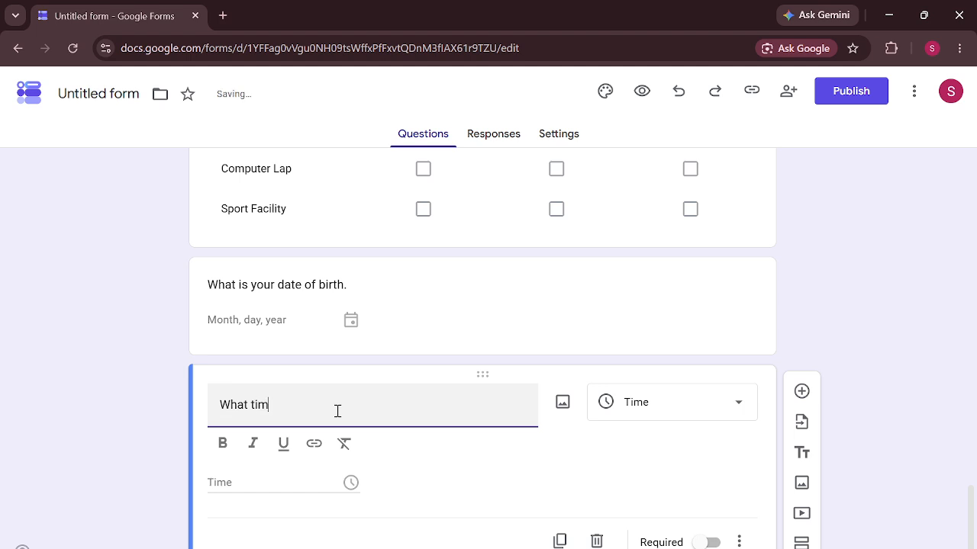
text(e do you usually)
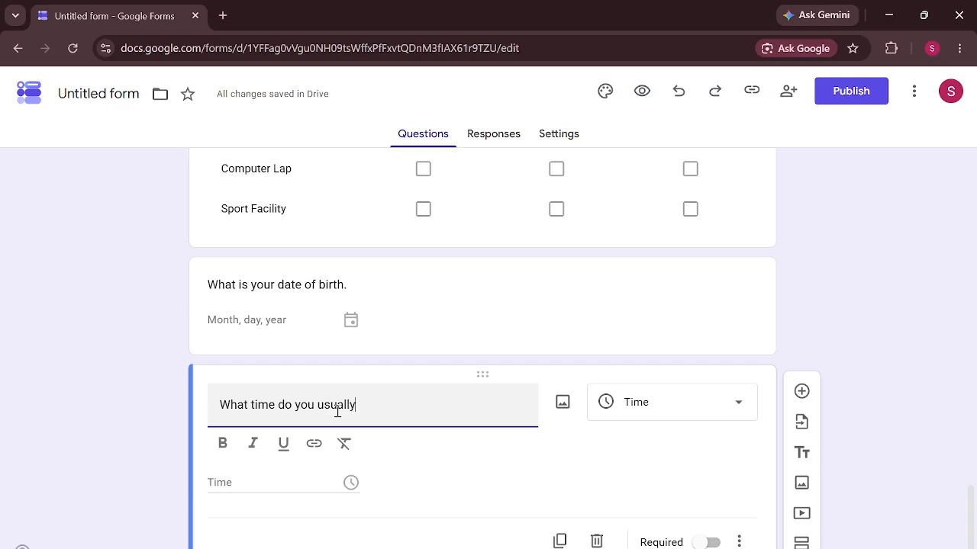
text( attend)
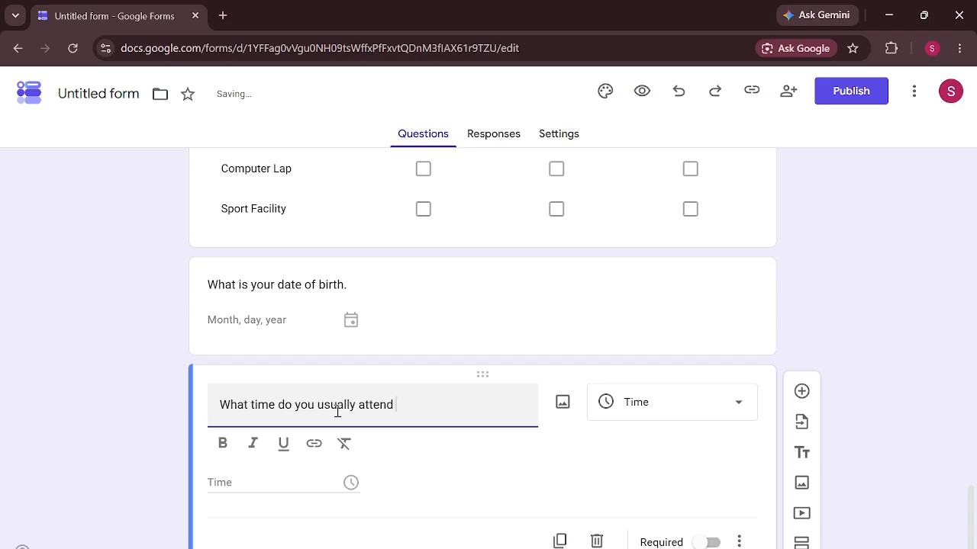
text( your first class)
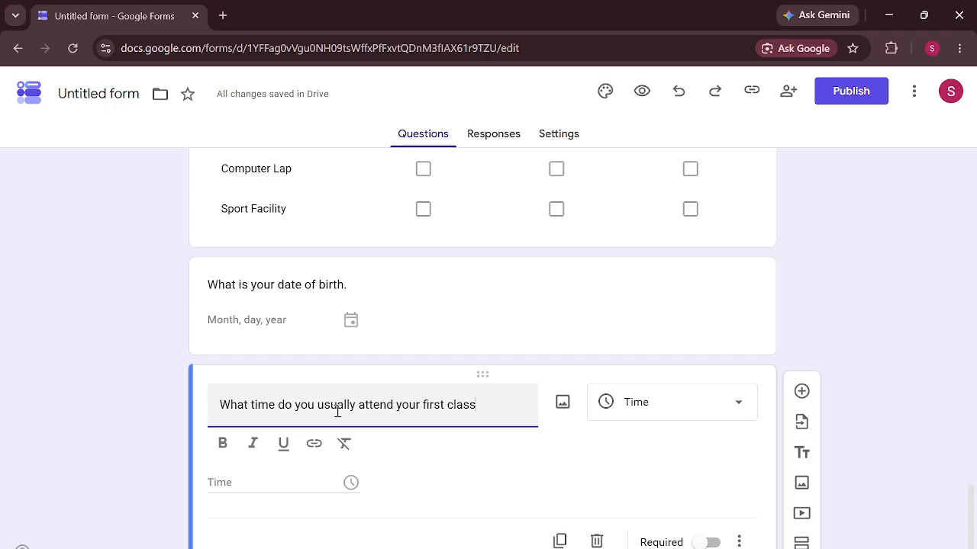
text(?)
scroll(337, 412, down, 1)
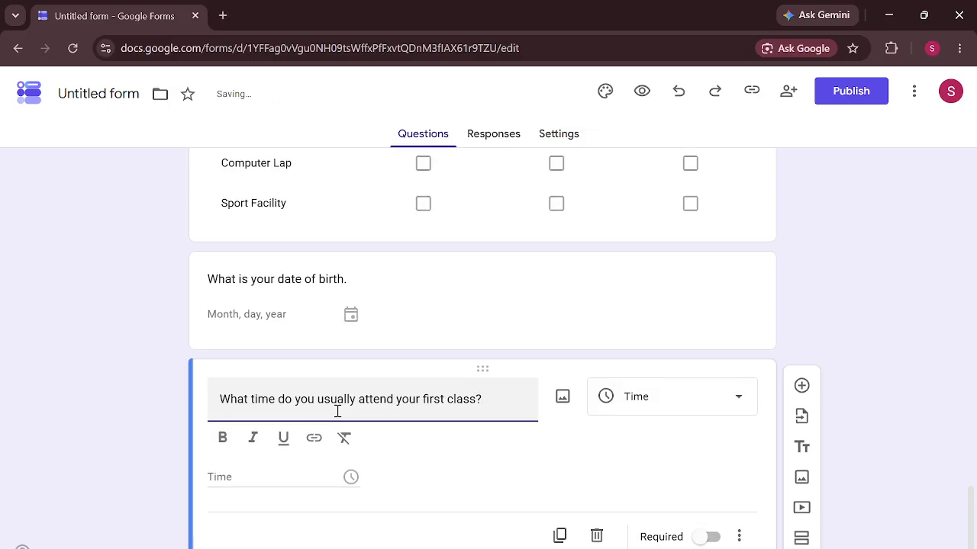
click(426, 470)
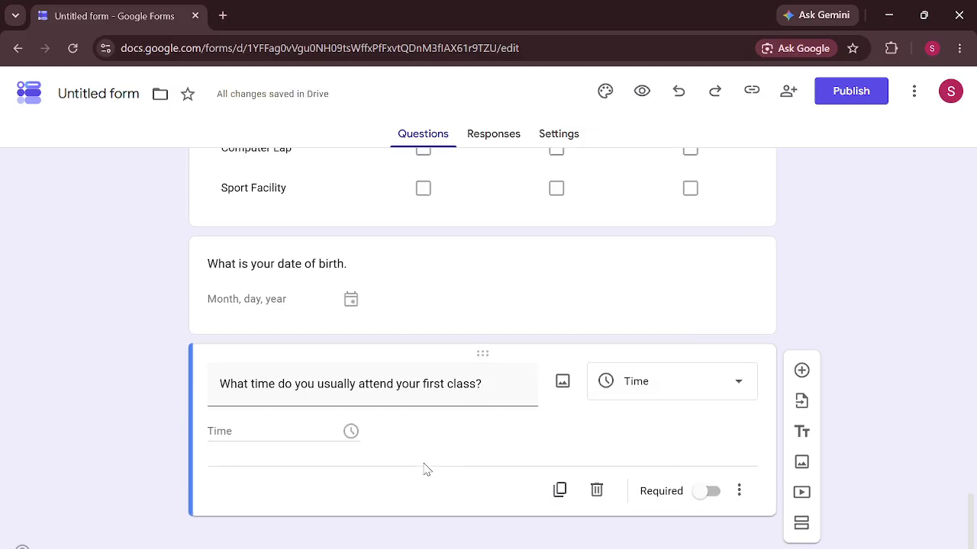
Preview the form and look through all its questions from the title to the final time question.
scroll(500, 454, up, 7)
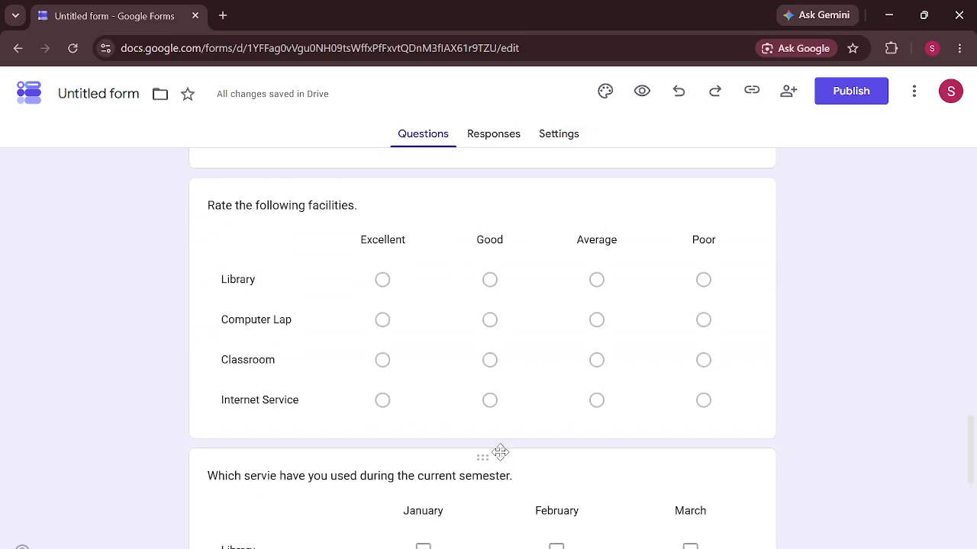
click(642, 90)
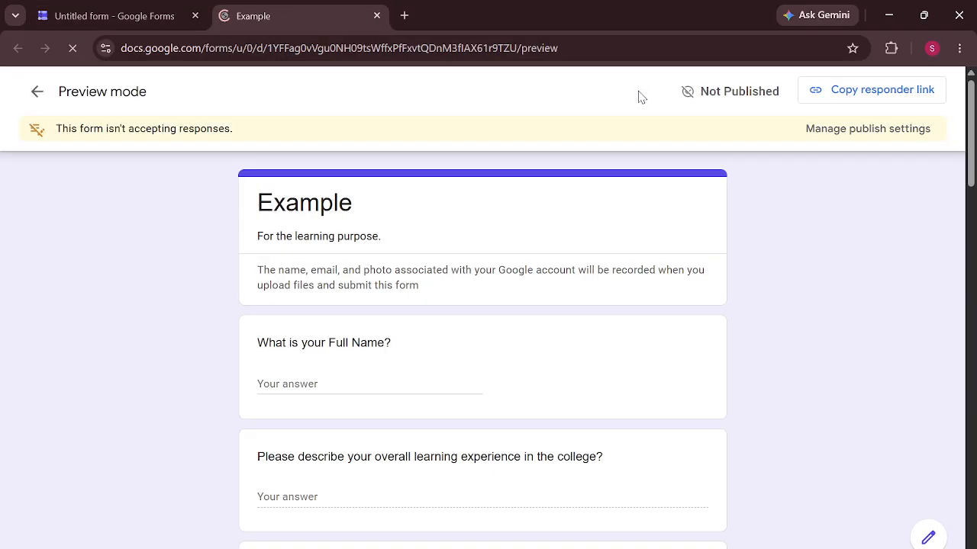
scroll(374, 327, down, 3)
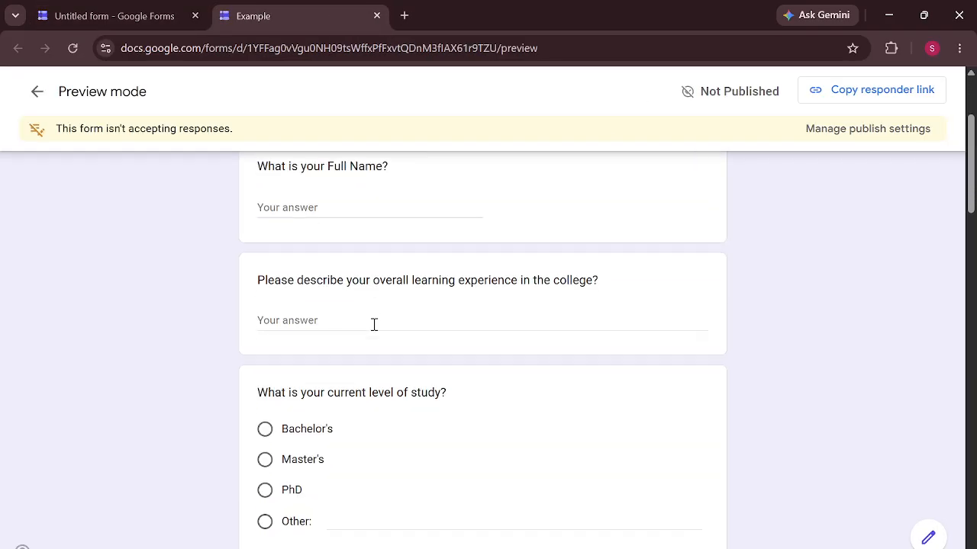
scroll(374, 324, down, 5)
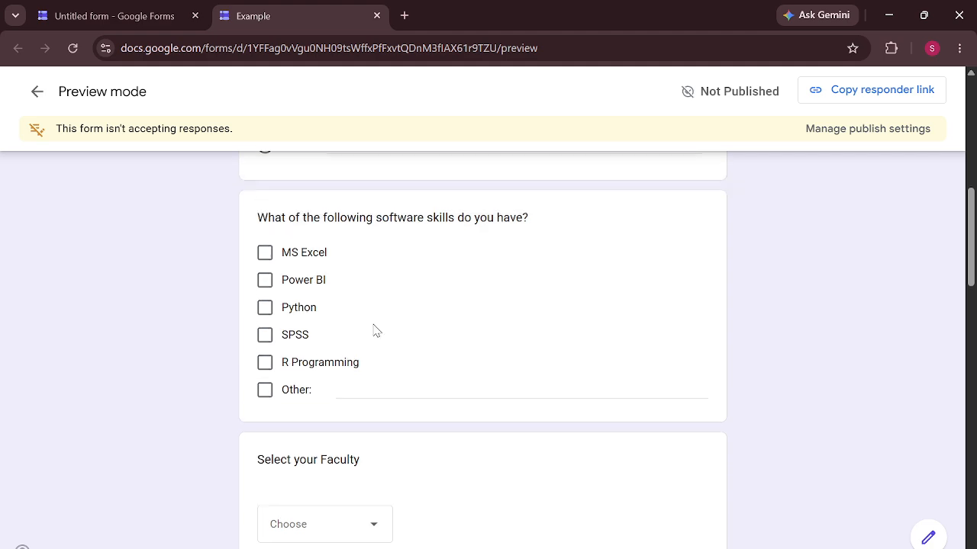
scroll(375, 330, up, 7)
scroll(375, 330, down, 14)
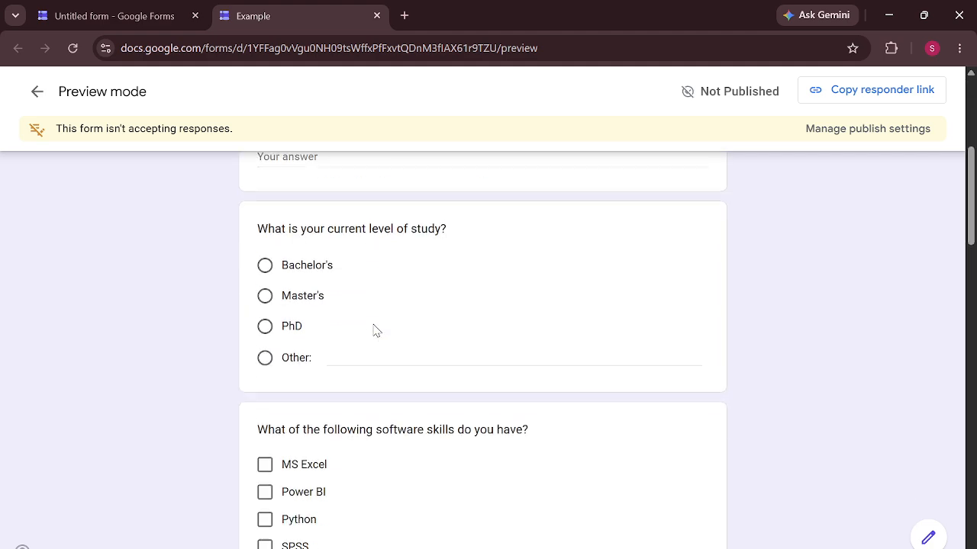
scroll(374, 331, down, 12)
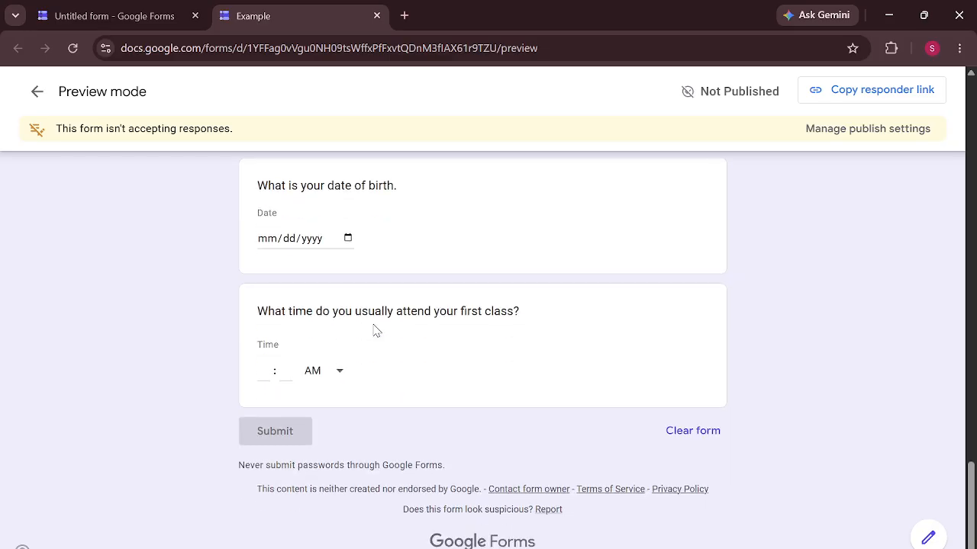
scroll(375, 330, up, 20)
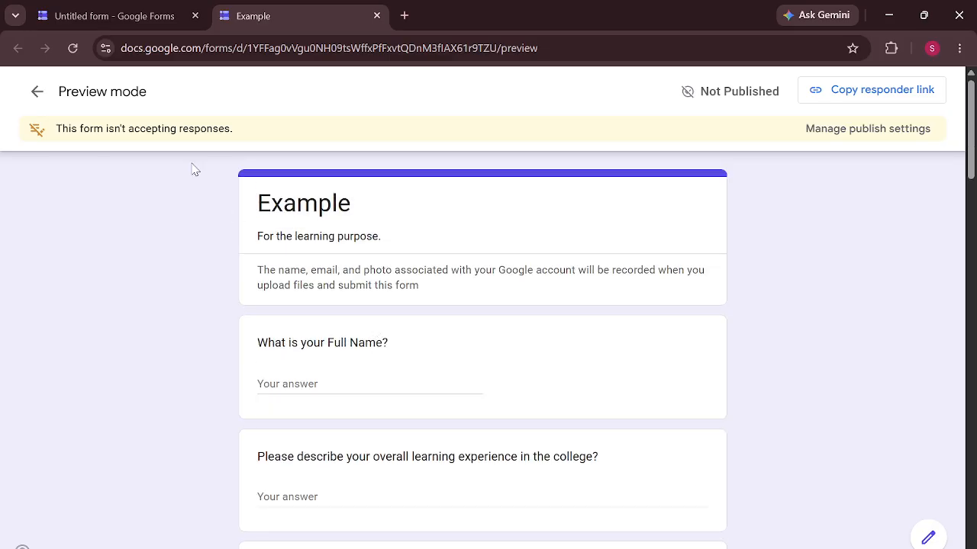
Return to the form editor, publish the form for anyone with the link and copy the responder link.
click(141, 18)
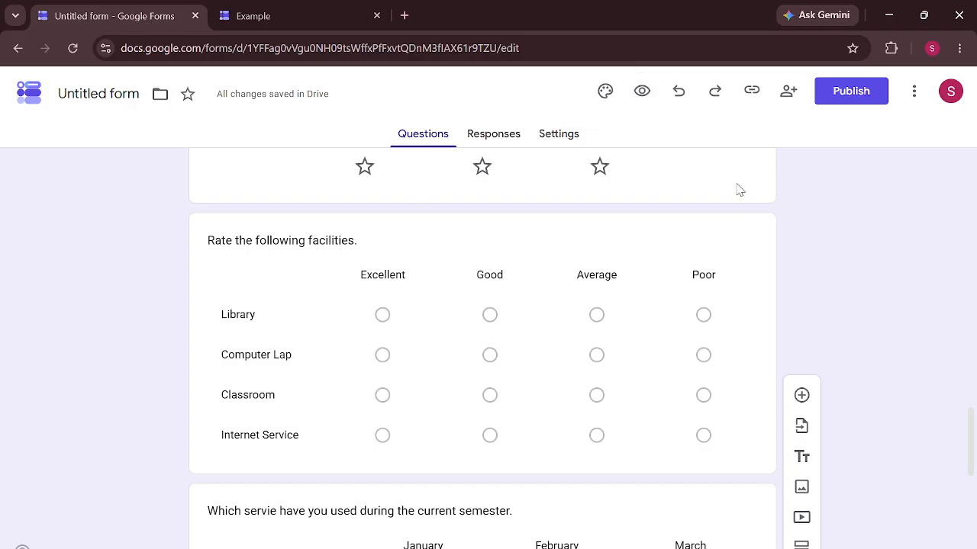
click(852, 87)
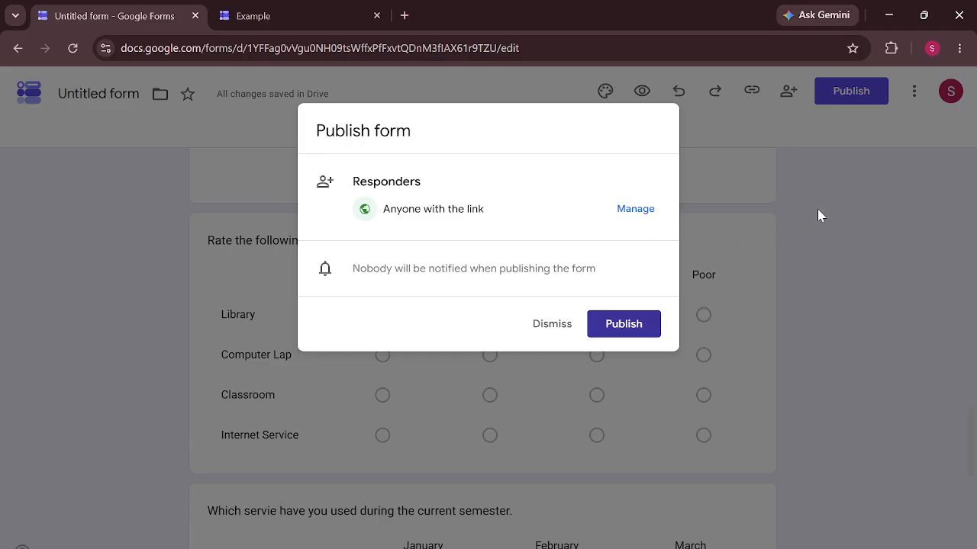
click(624, 323)
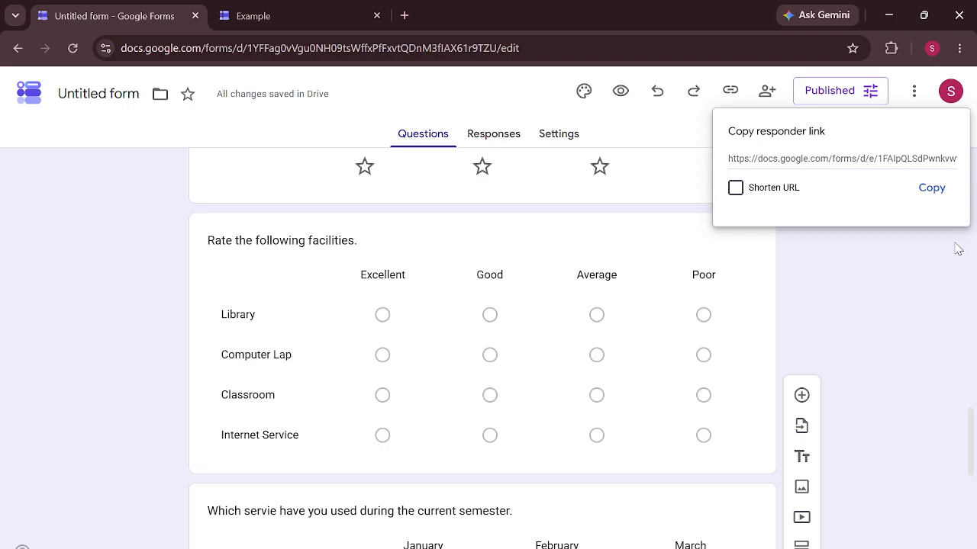
click(930, 196)
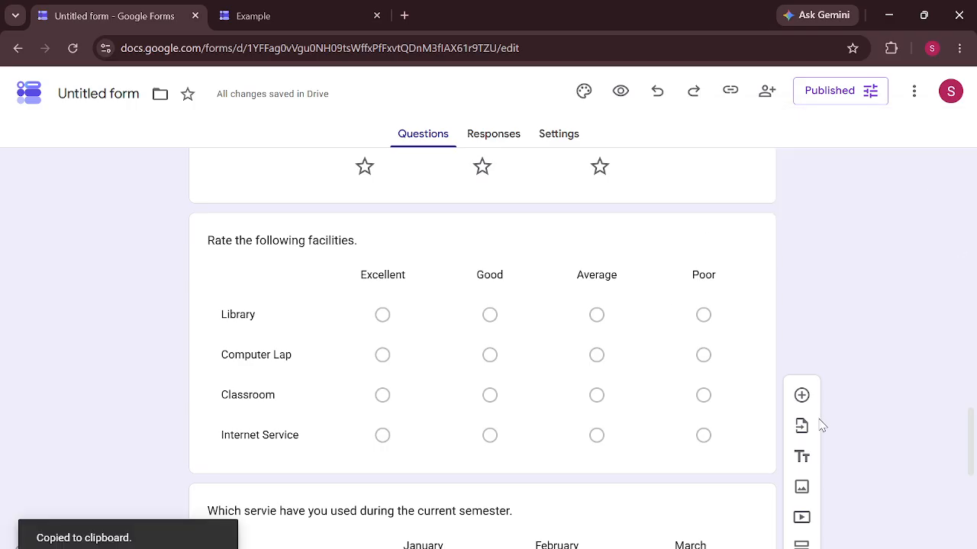
scroll(765, 532, down, 1)
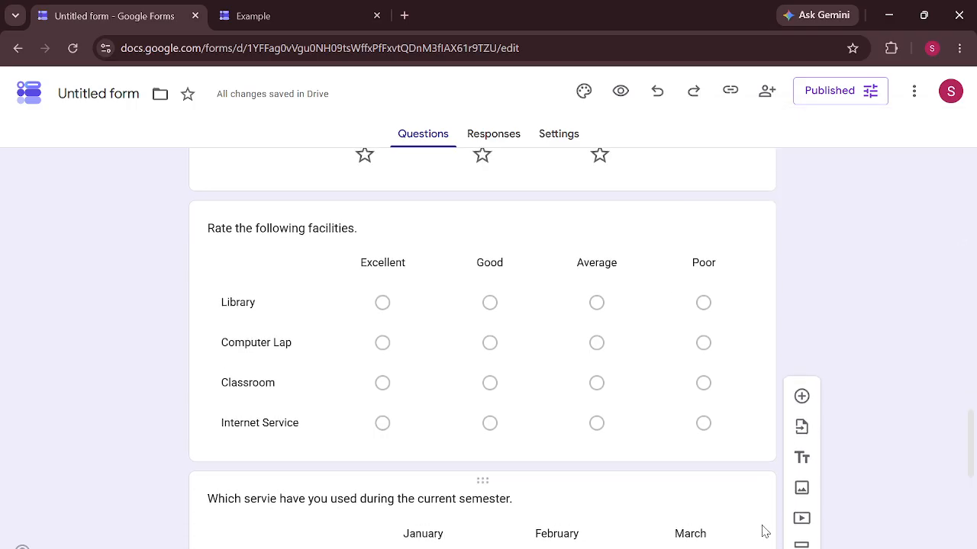
scroll(689, 475, down, 1)
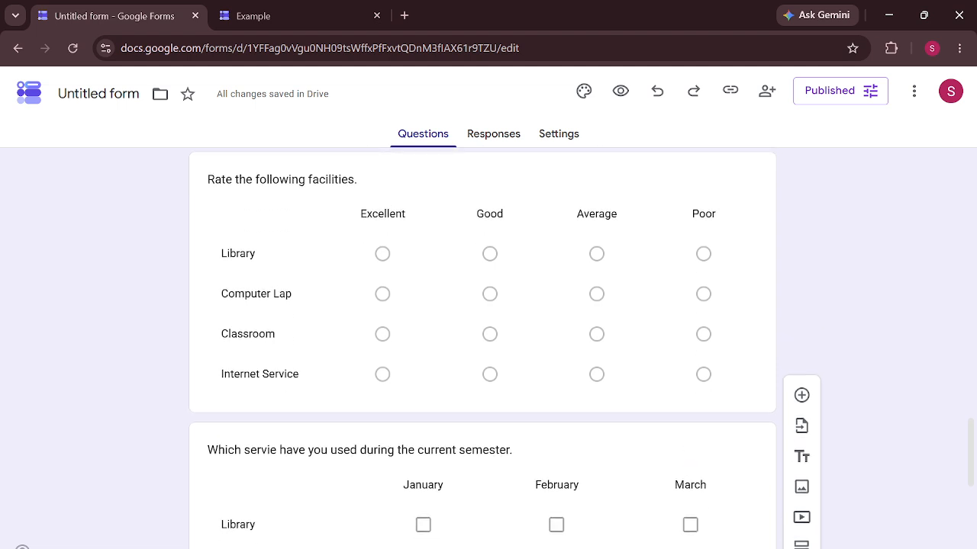
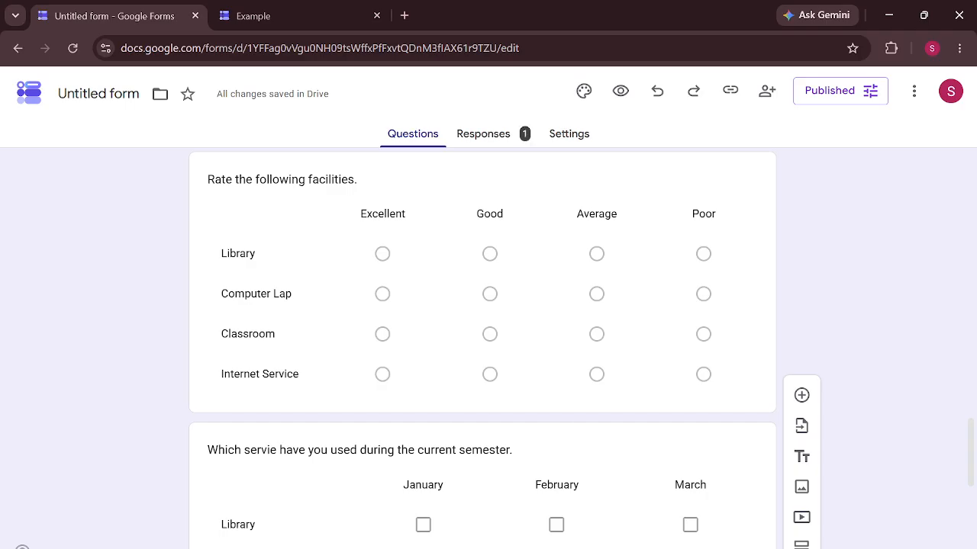
Examine the summary of the form's responses, from the full name answer through the charts to the time question.
scroll(546, 377, up, 15)
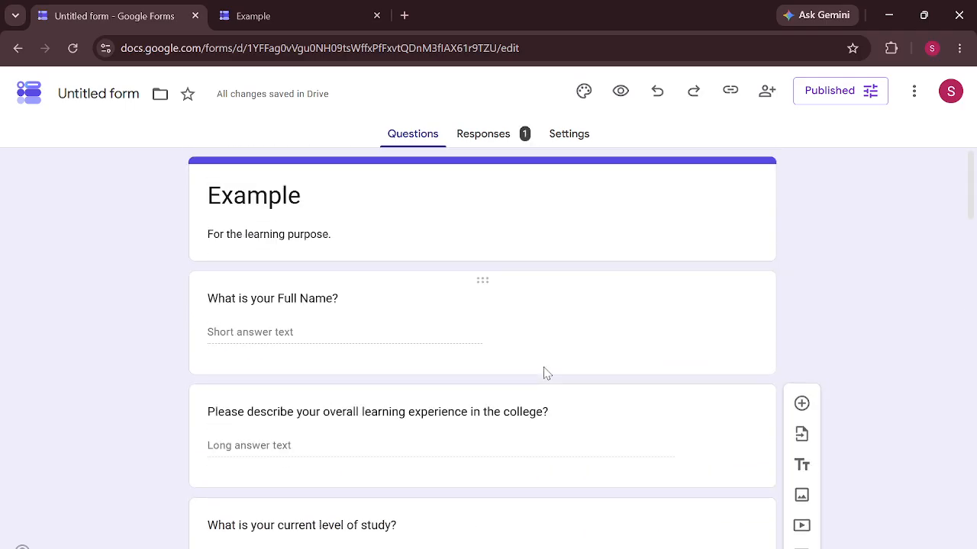
click(484, 134)
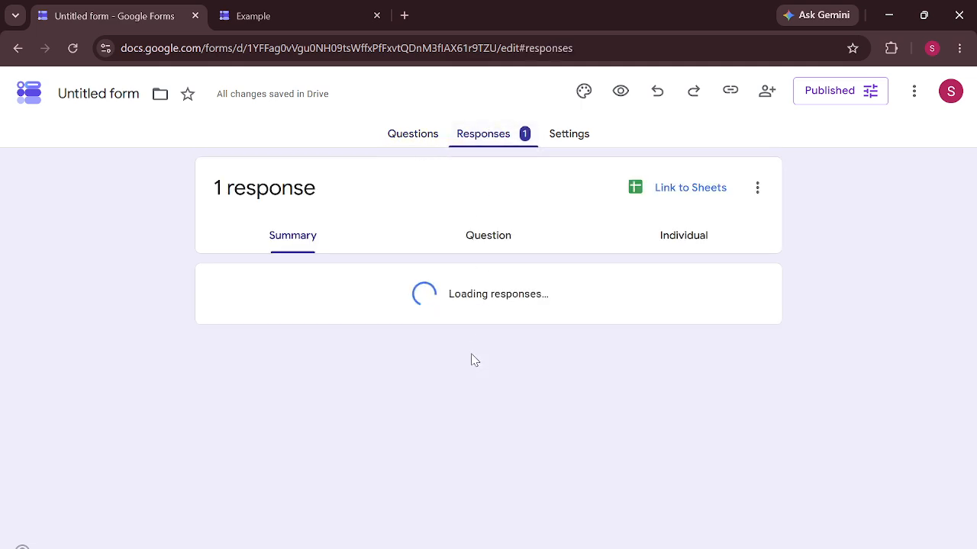
scroll(437, 416, down, 5)
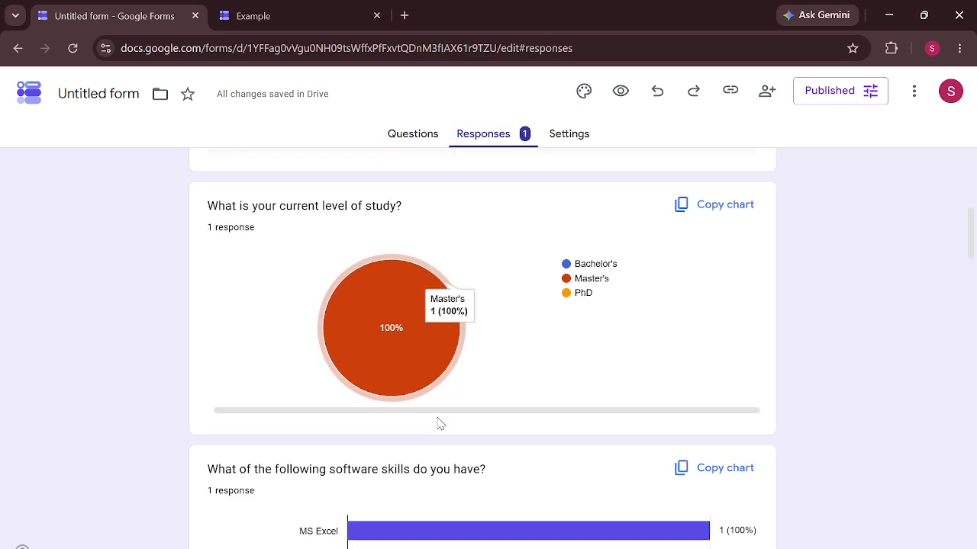
scroll(438, 423, down, 2)
scroll(502, 375, down, 7)
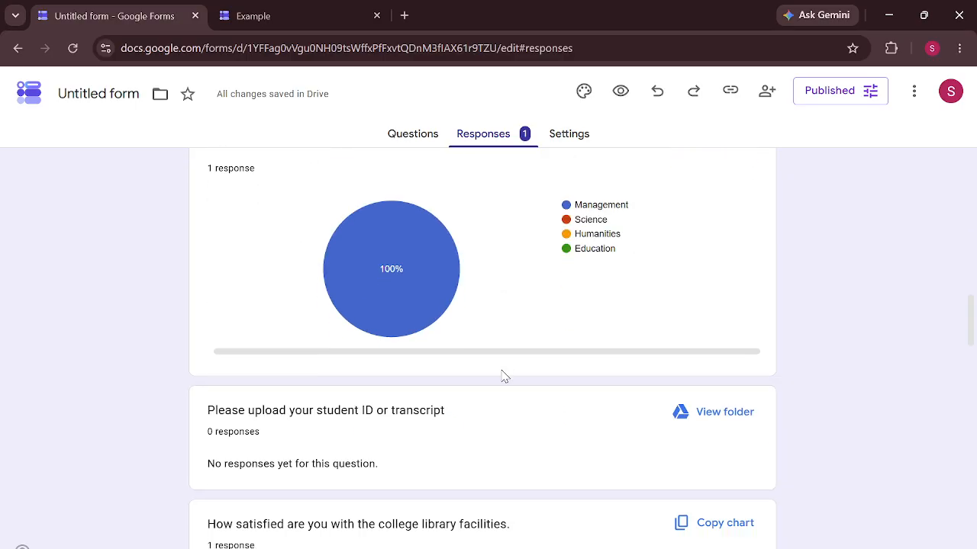
scroll(504, 376, down, 12)
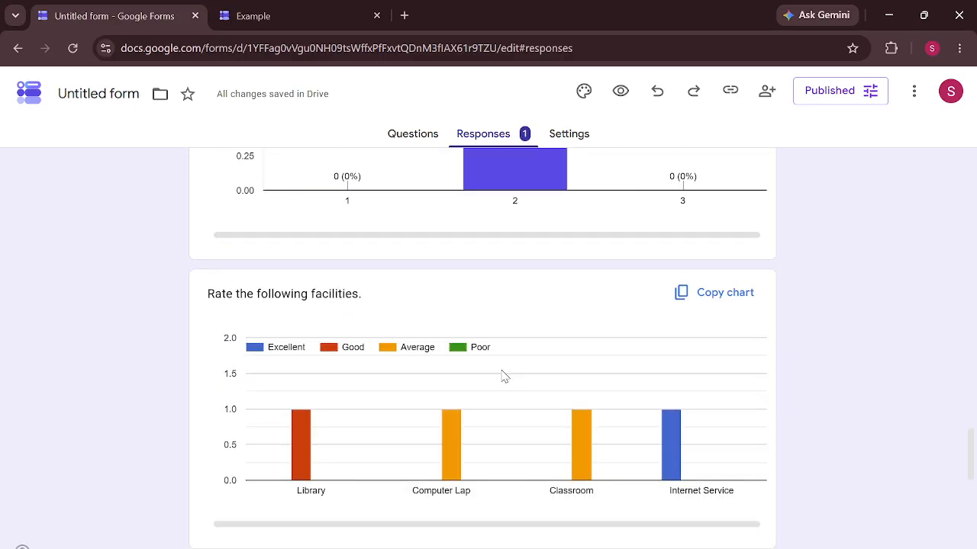
scroll(502, 375, down, 8)
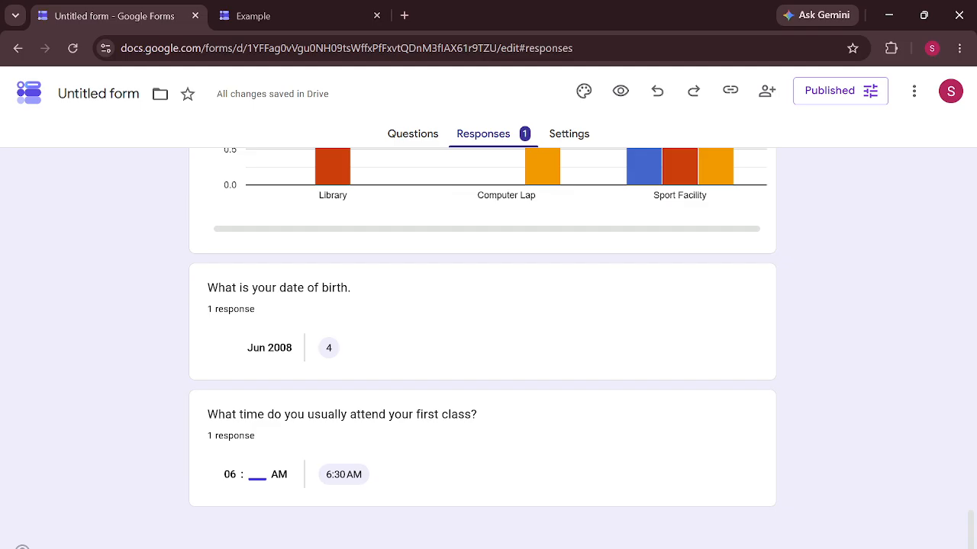
scroll(578, 400, up, 3)
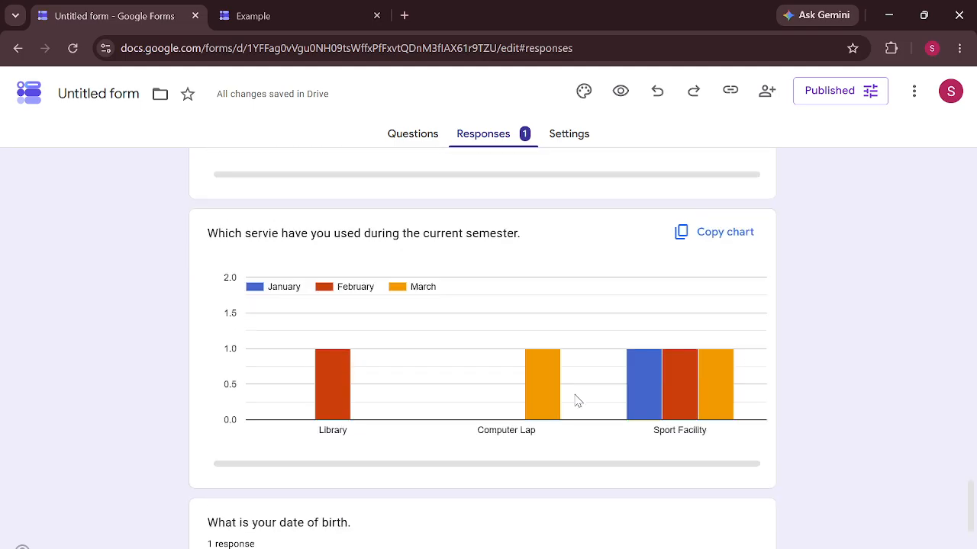
scroll(578, 401, up, 15)
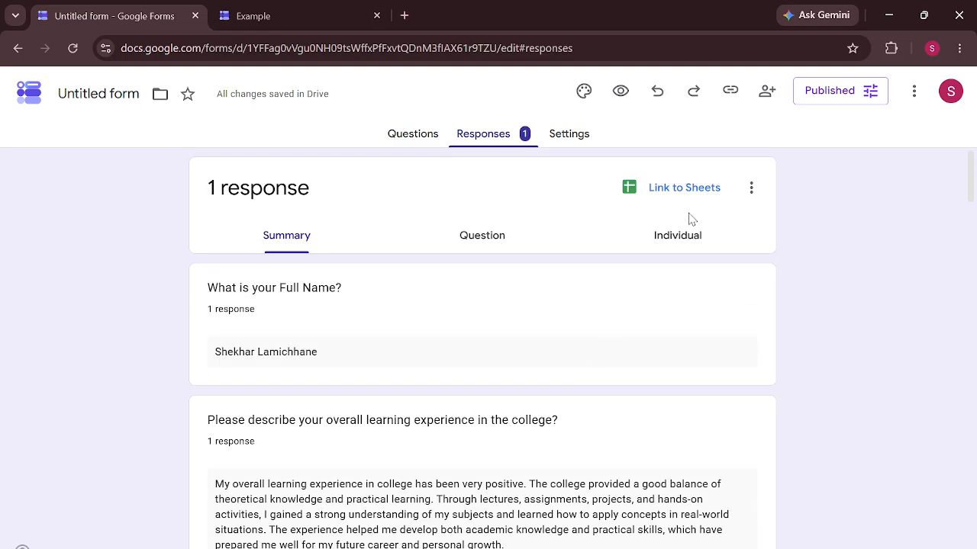
Link the form's responses to a new Google Sheets spreadsheet named "Untitled form (Responses)".
click(692, 203)
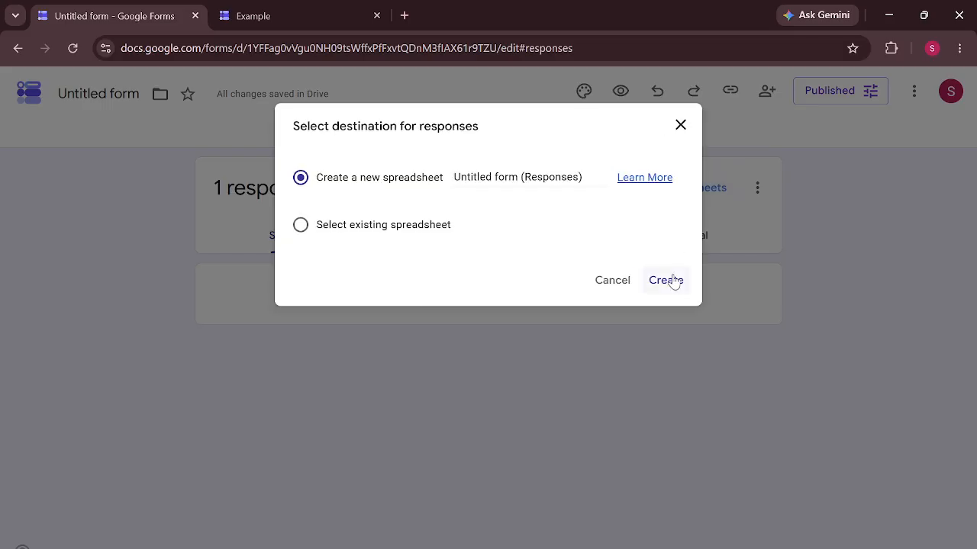
click(665, 280)
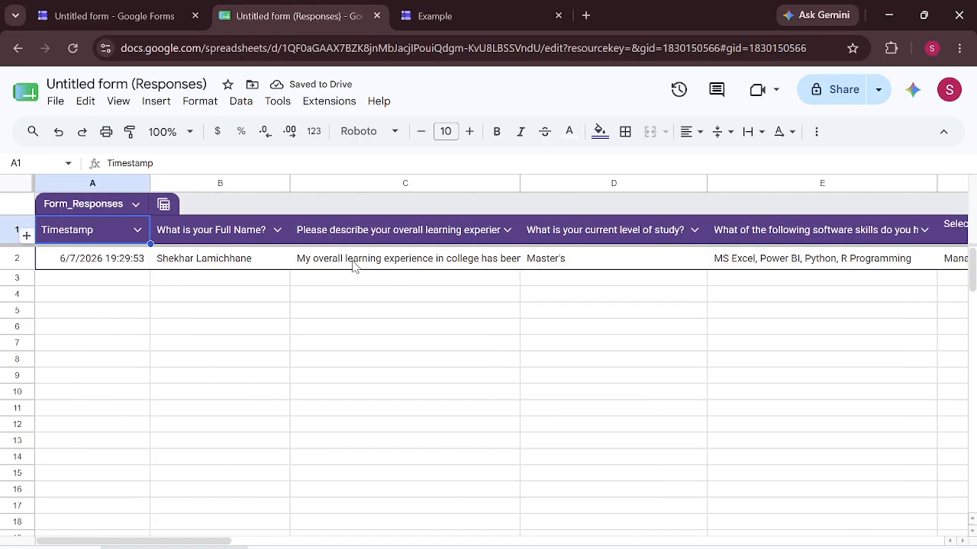
Review the answer columns across the responses spreadsheet and return to the form's response summary.
scroll(374, 261, right, 1)
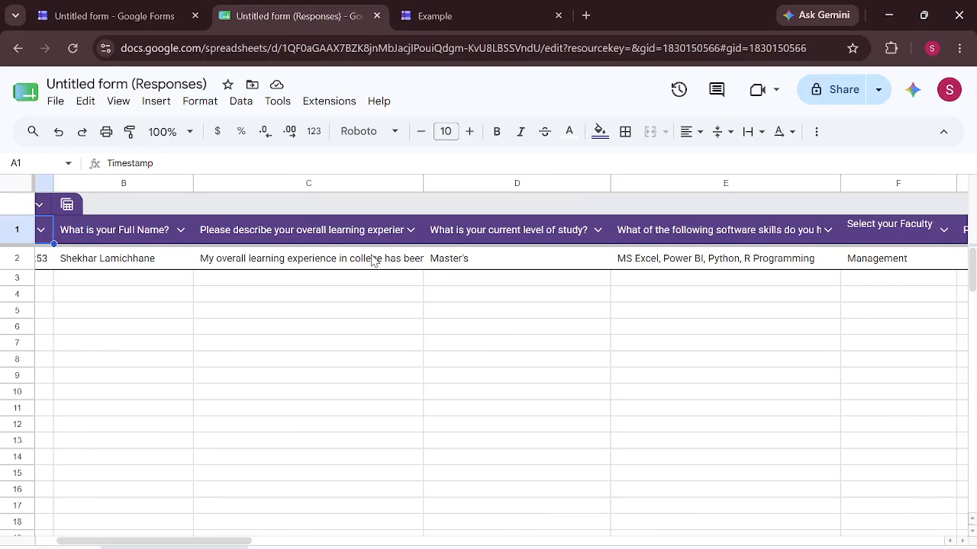
scroll(372, 260, right, 7)
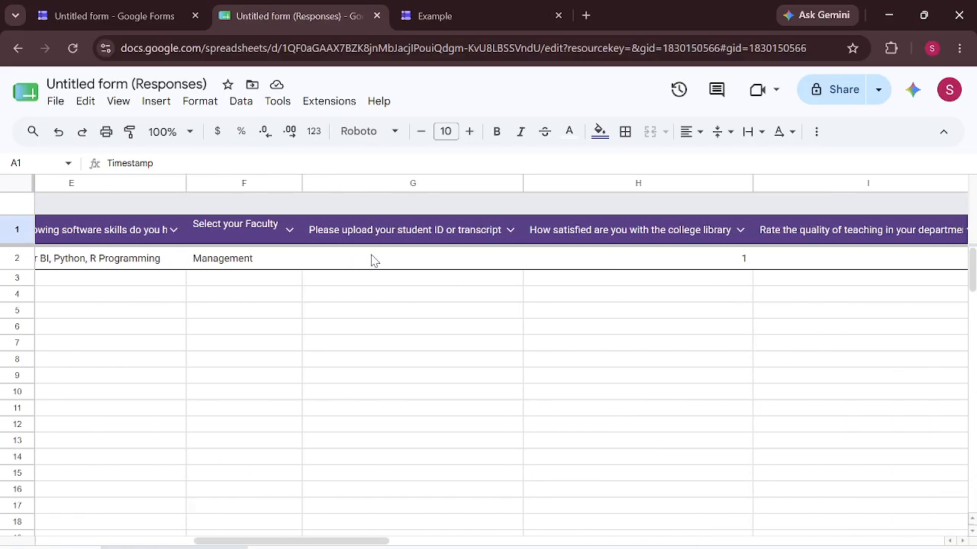
scroll(373, 259, right, 8)
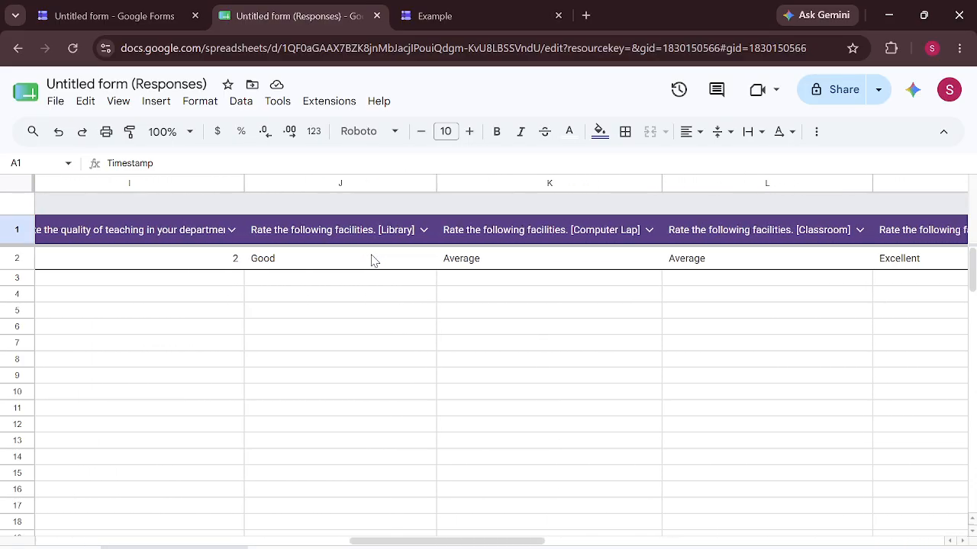
scroll(372, 259, right, 7)
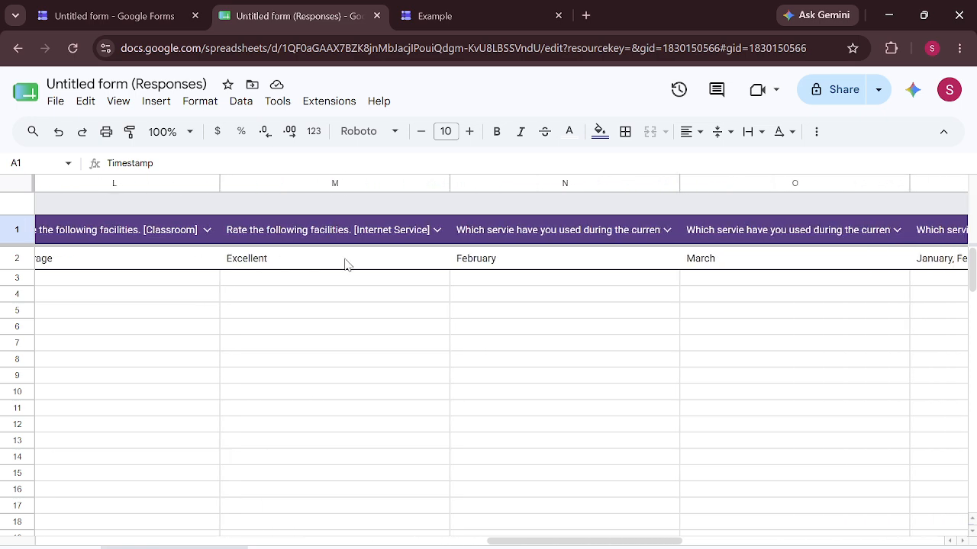
scroll(345, 264, right, 7)
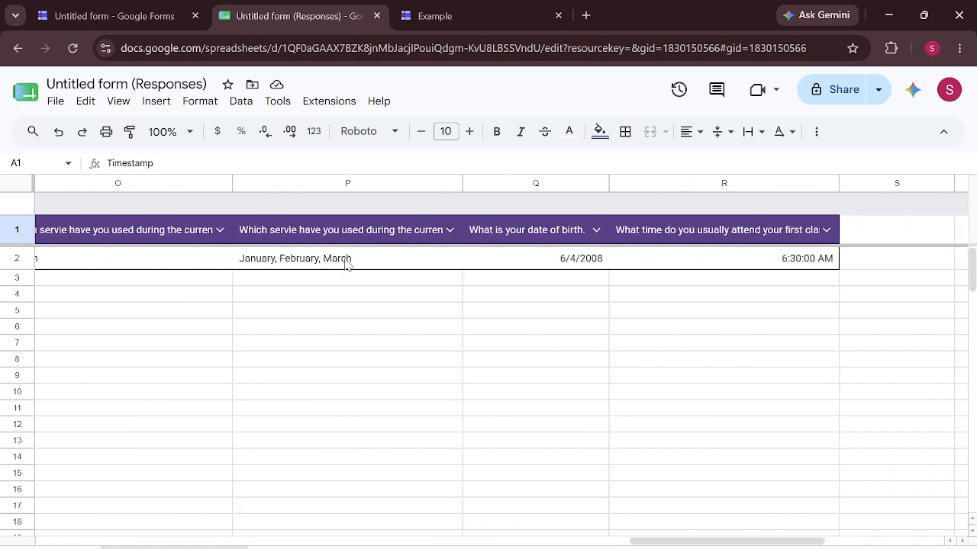
scroll(346, 264, left, 20)
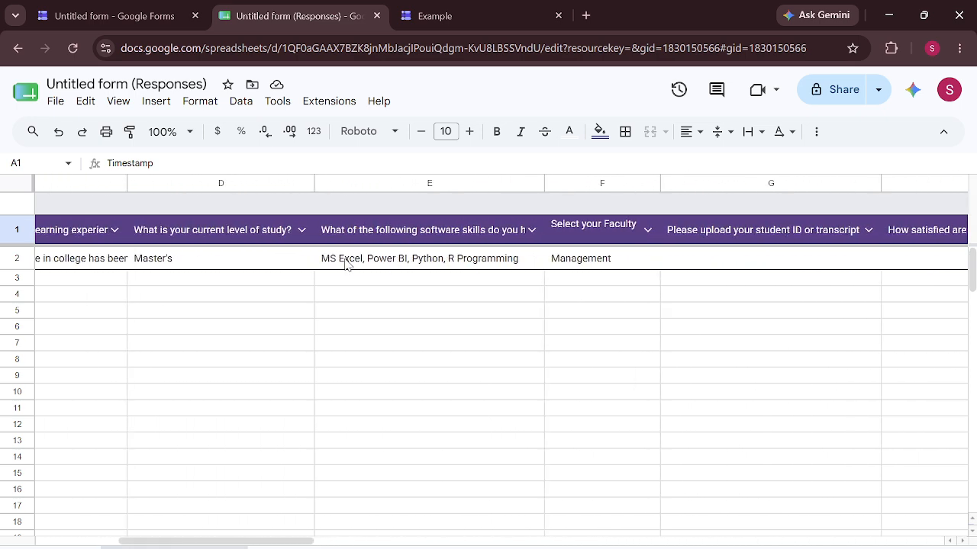
click(153, 16)
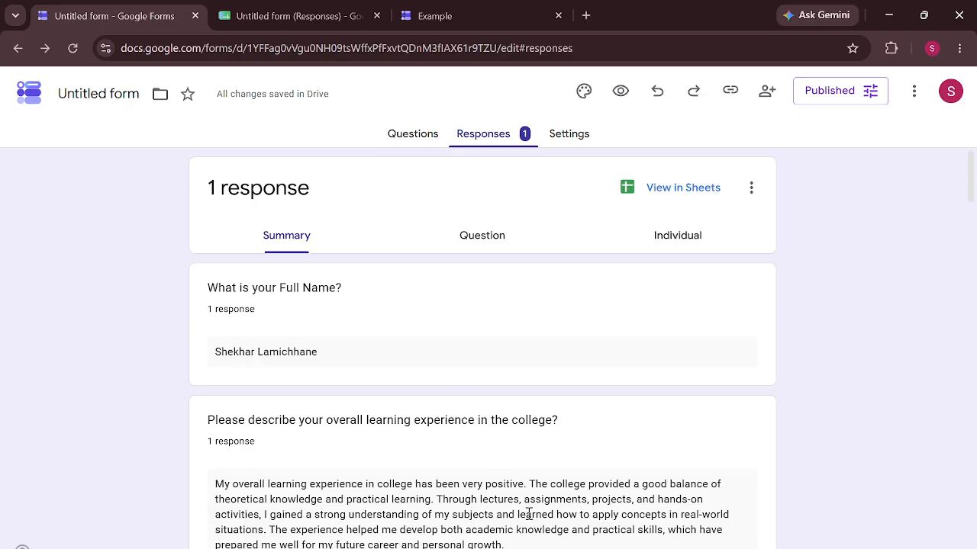